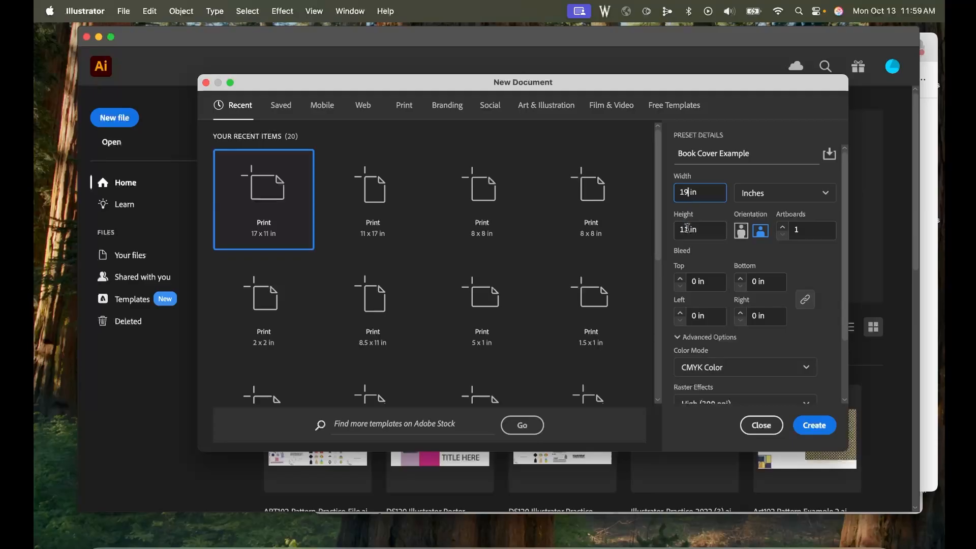
- Set the new document's height to 9 in
key("Tab")
type("9")
key("Tab")
- Set the new document's color mode to RGB Color and create the document
scroll(798, 232, "down", 2)
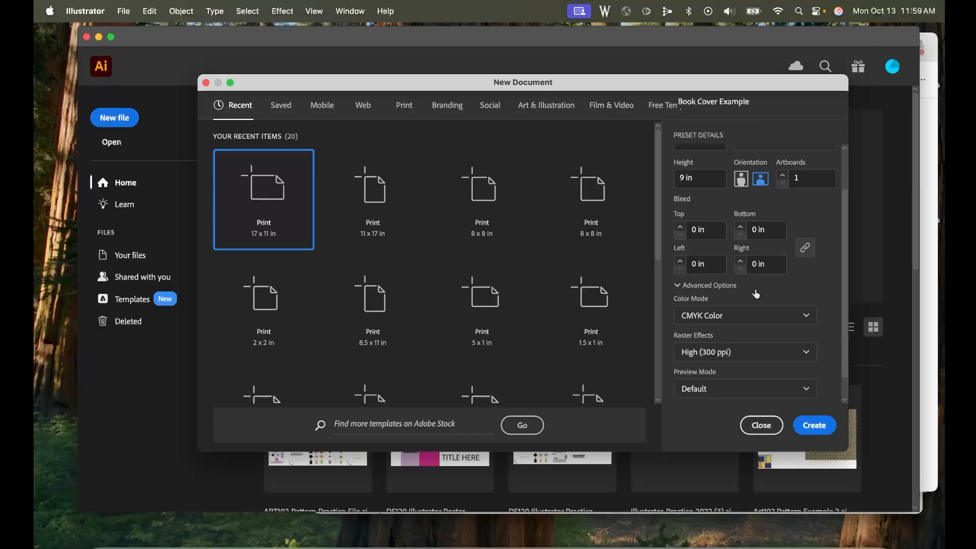
scroll(755, 293, "down", 1)
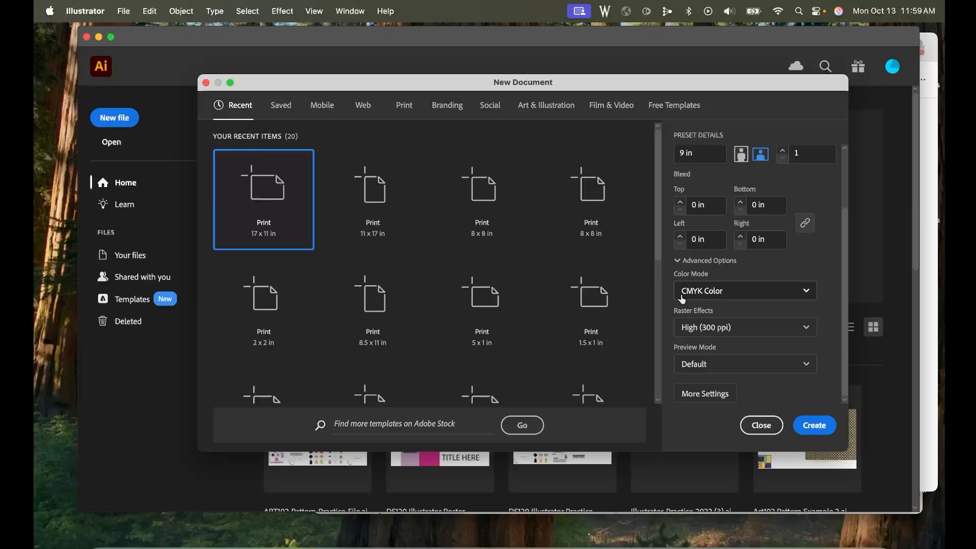
left_click(732, 296)
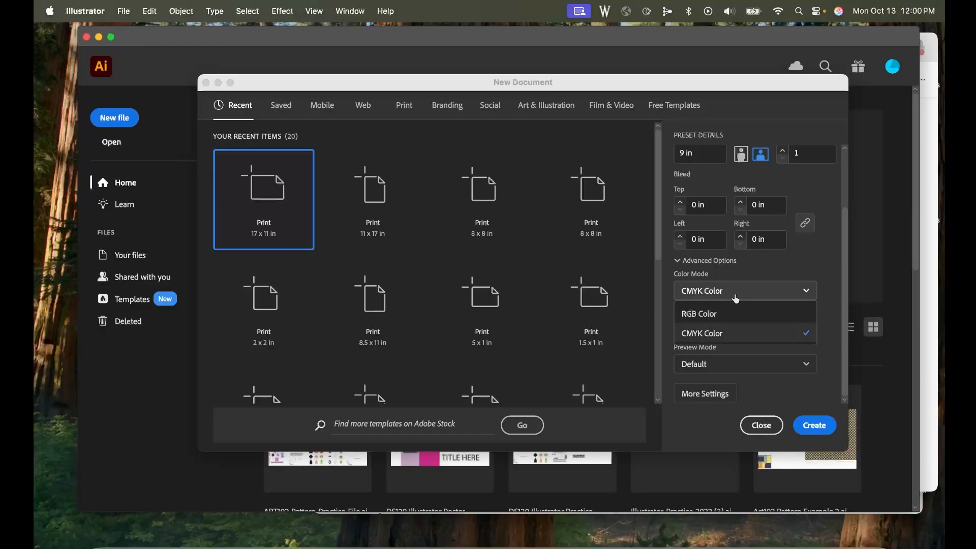
left_click(714, 321)
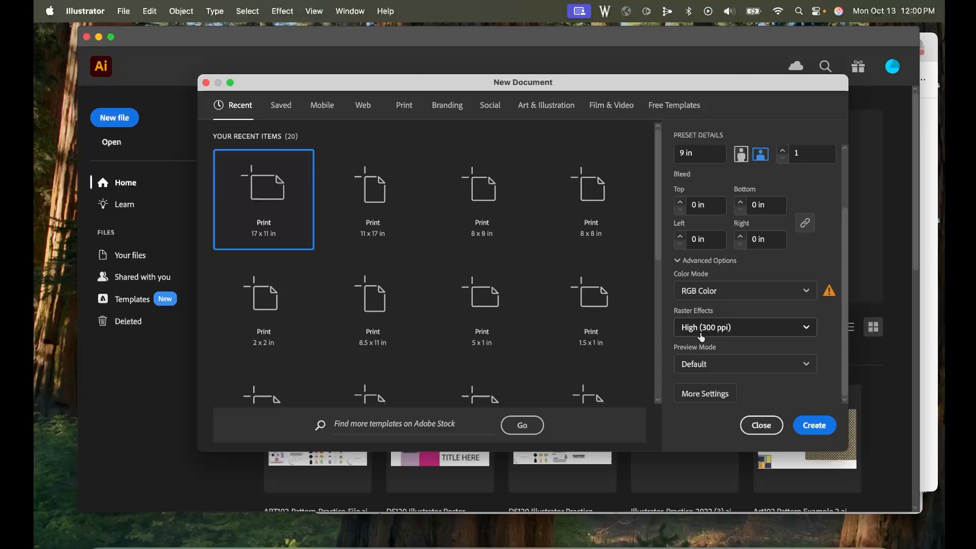
scroll(756, 387, "up", 3)
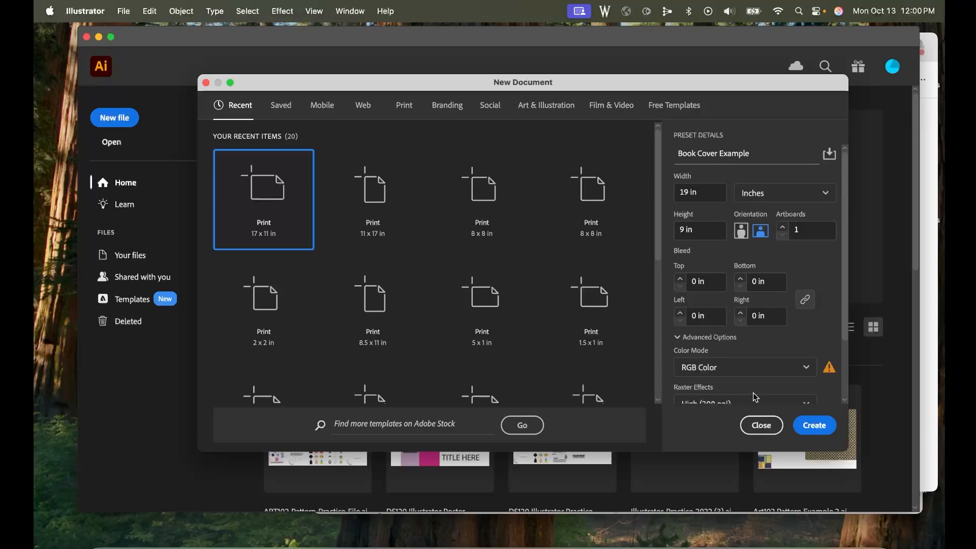
scroll(755, 397, "down", 3)
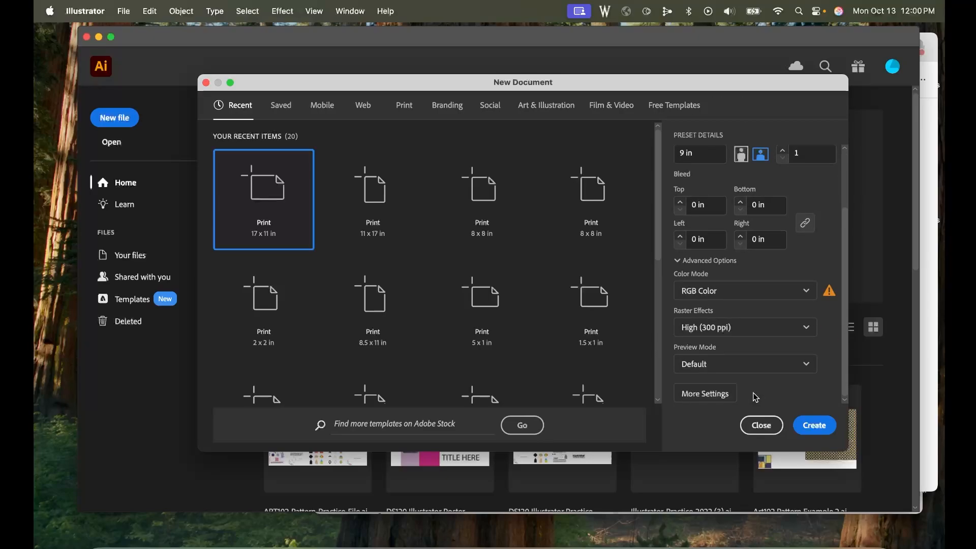
left_click(818, 431)
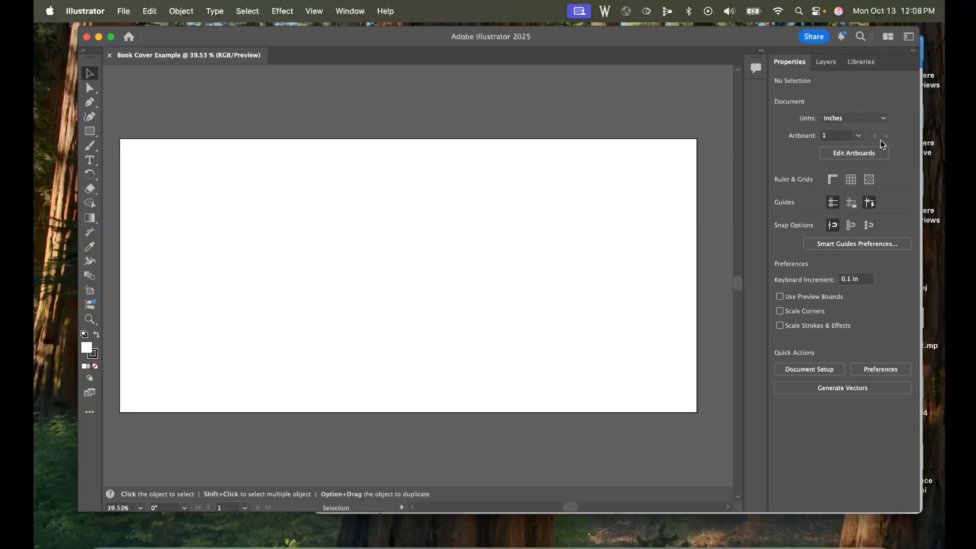
left_click(908, 40)
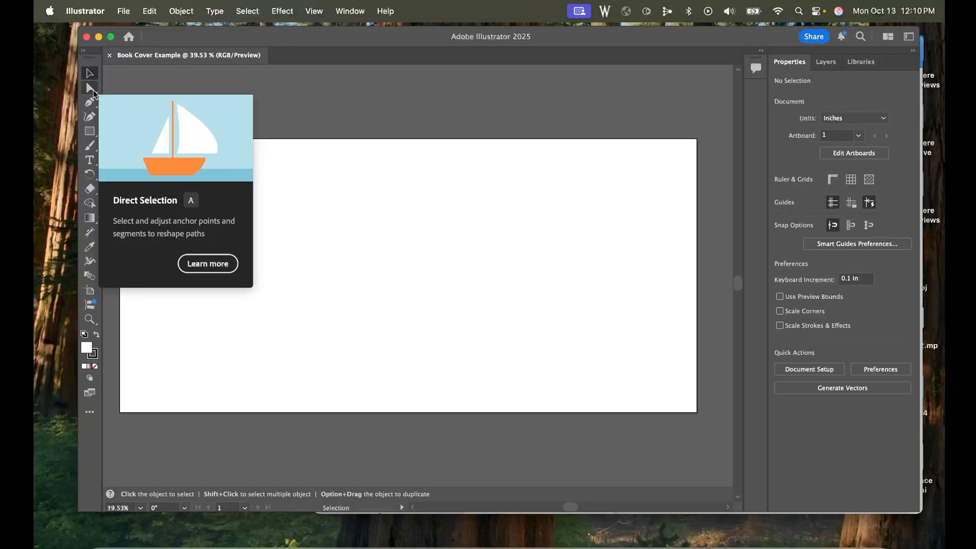
left_click(95, 136)
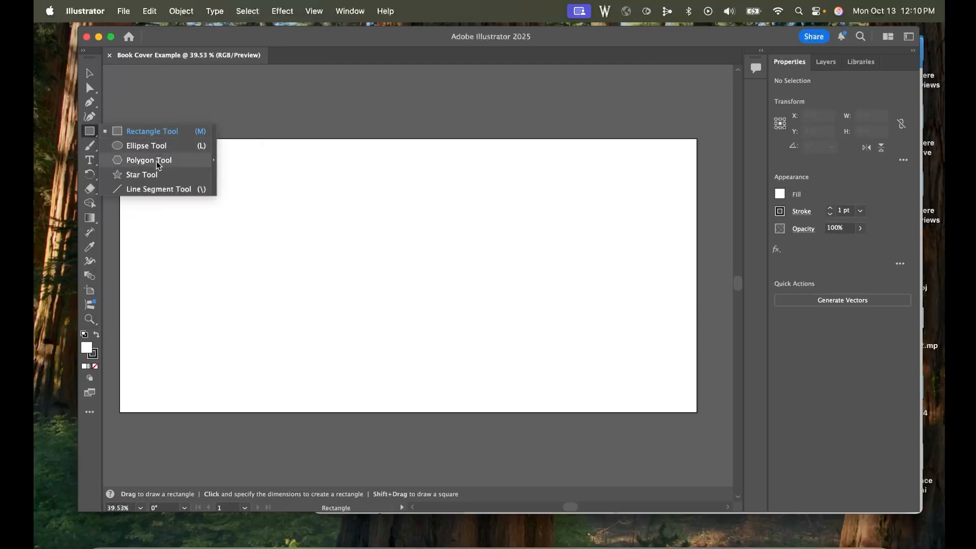
left_click(87, 131)
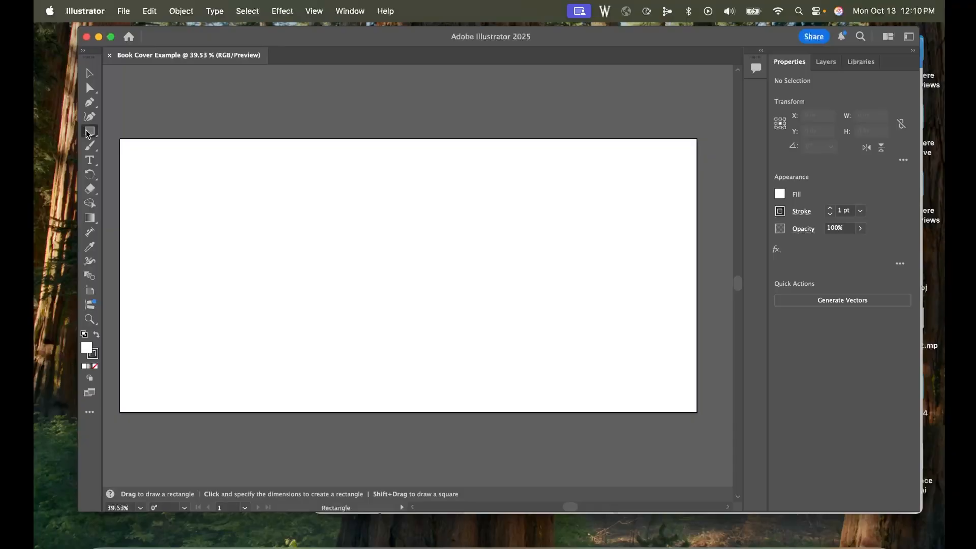
left_click(89, 413)
mouse_move(249, 110)
left_mouse_down()
mouse_move(230, 253)
mouse_move(241, 270)
mouse_move(244, 138)
left_mouse_up()
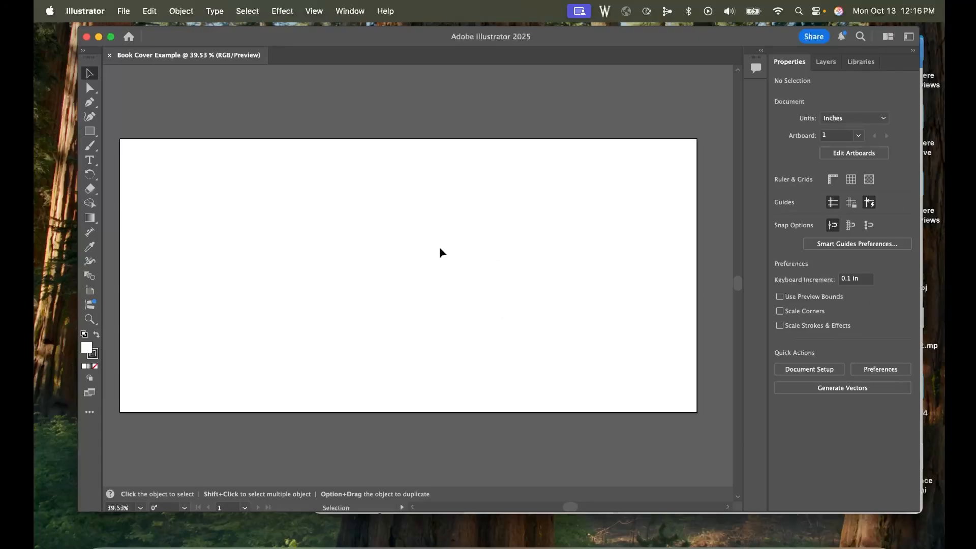
key("t")
left_click_drag(341, 249, 528, 335)
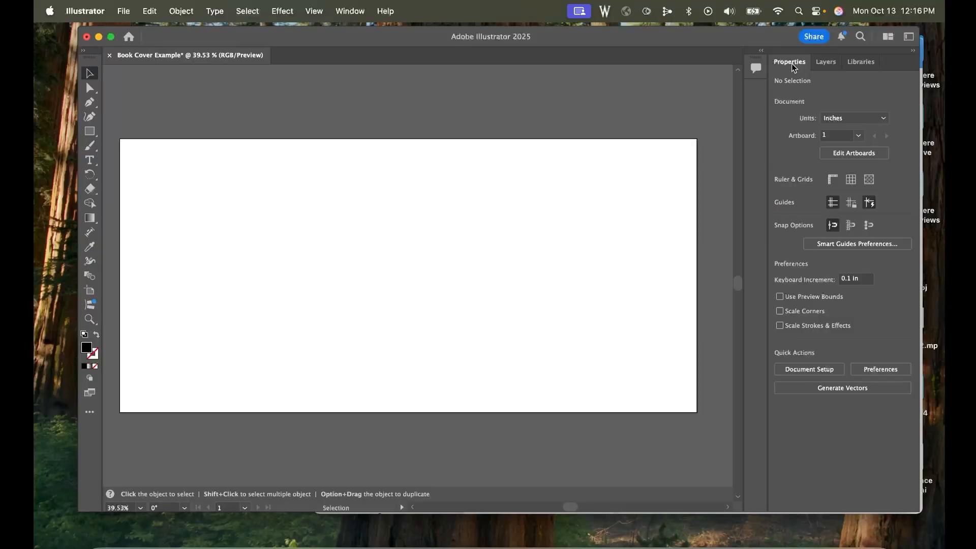
left_click(825, 62)
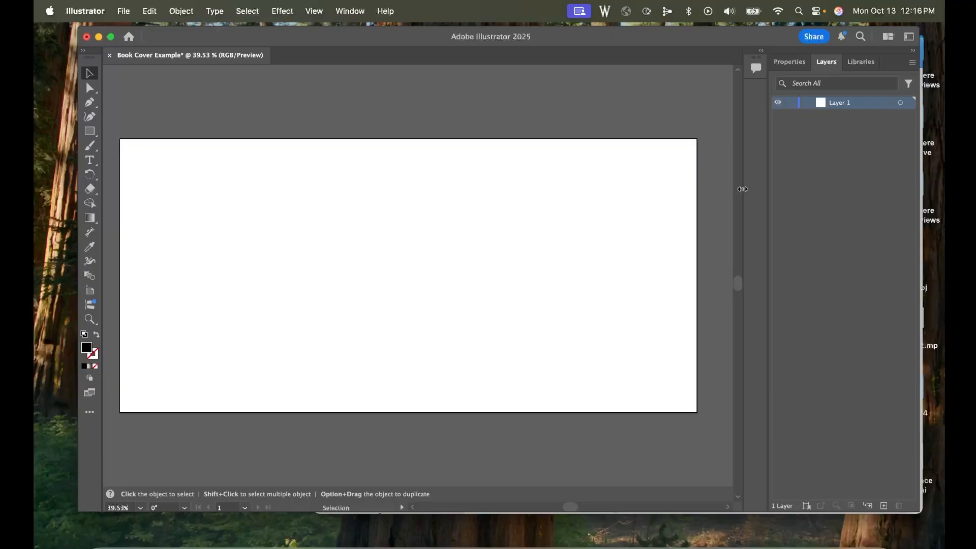
key("m")
left_click_drag(234, 195, 313, 265)
left_click_drag(390, 230, 433, 297)
left_click_drag(459, 189, 535, 230)
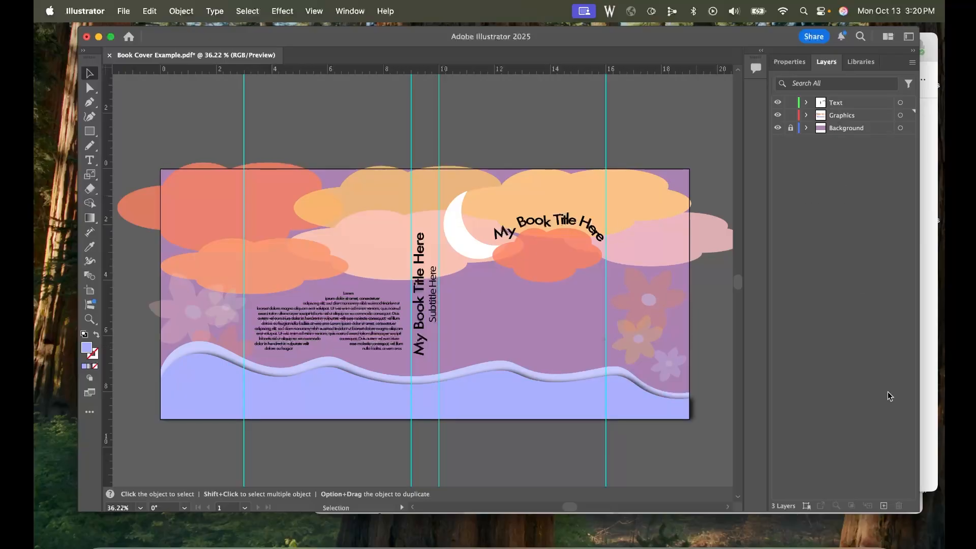
- Add a new layer to the illustrated book cover, place it above the Text layer, and rename it Random
left_click(883, 506)
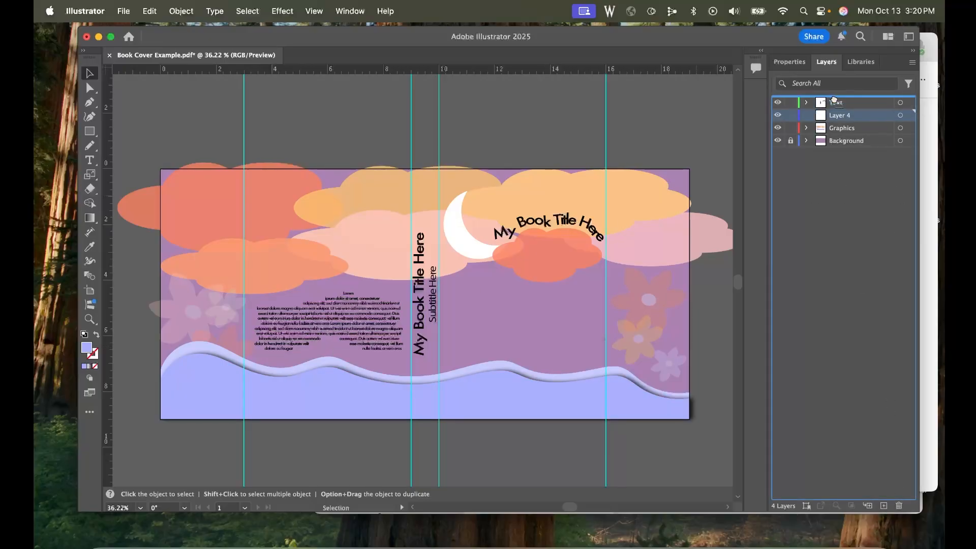
left_click_drag(834, 100, 835, 101)
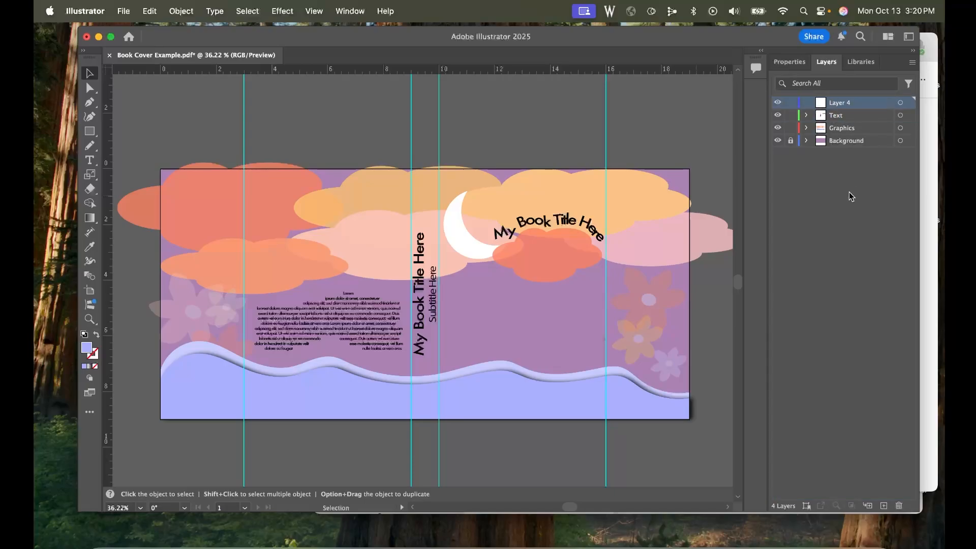
double_click(835, 105)
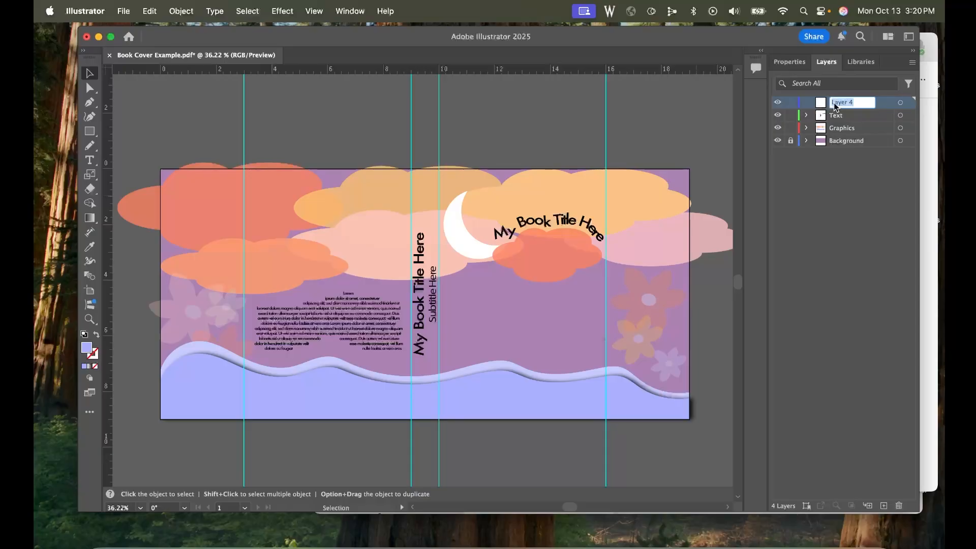
type("Random")
key("Return")
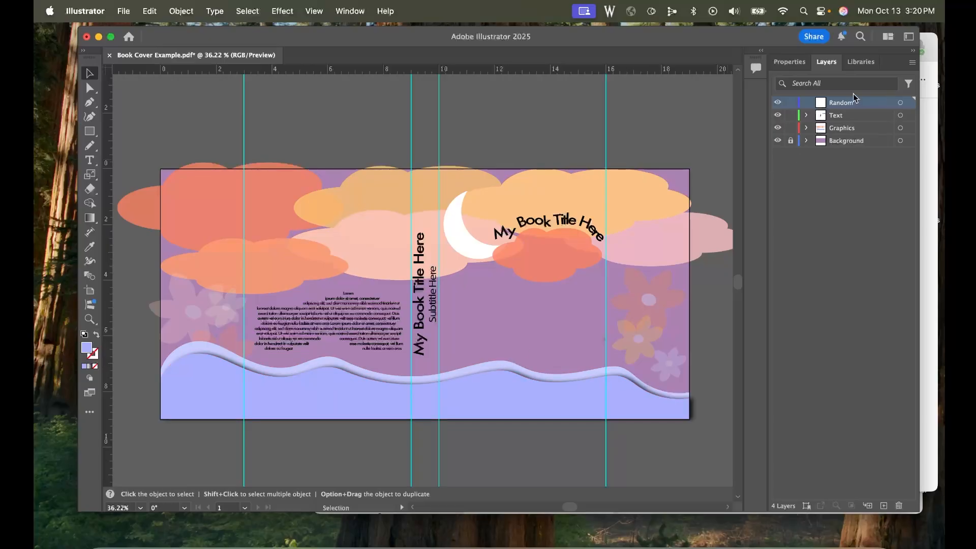
- Select the Text layer, and hide the Graphics layer and show it again
left_click(837, 116)
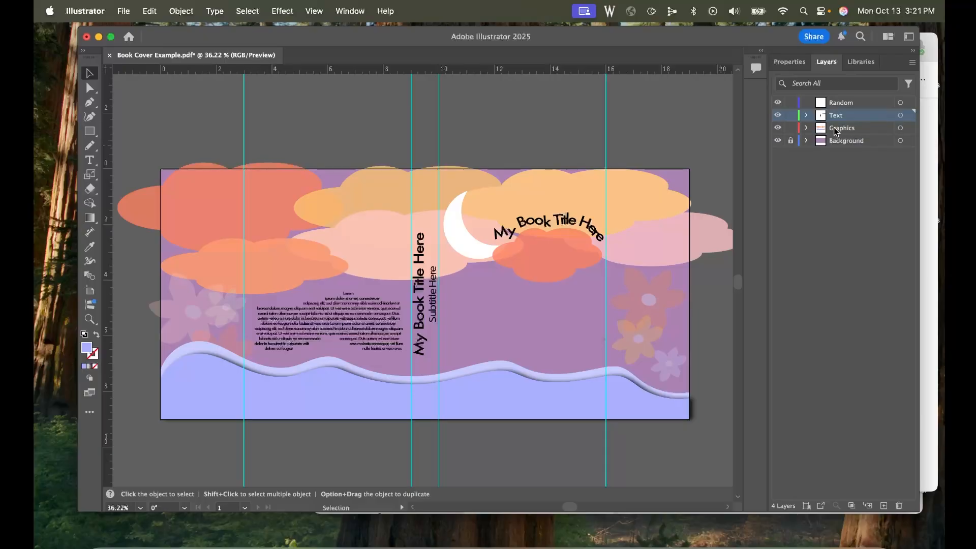
left_click(777, 129)
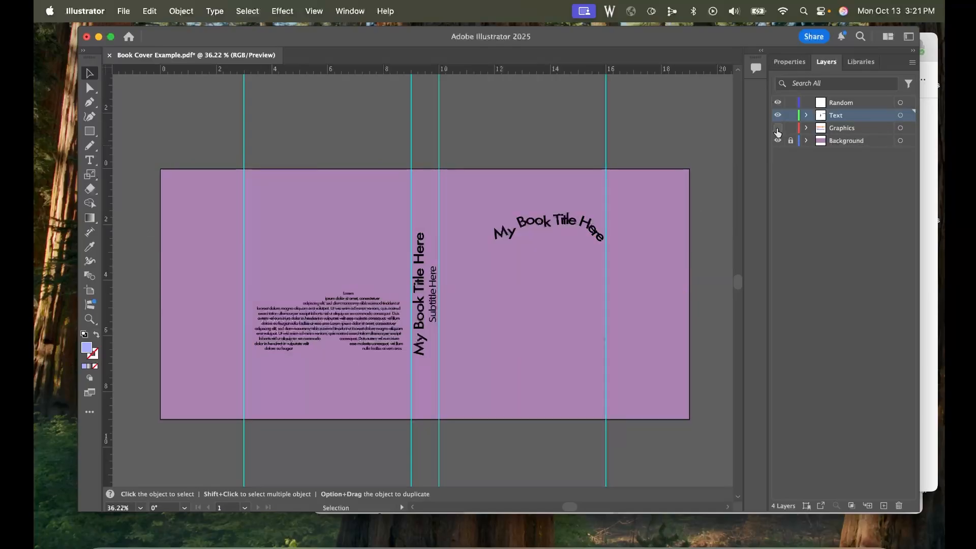
left_click(777, 129)
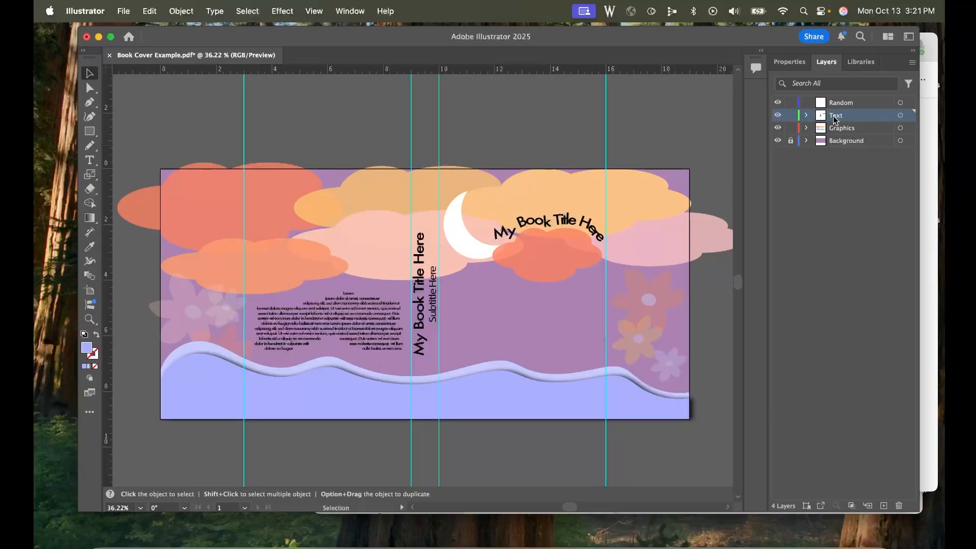
left_click(790, 115)
- Expand the Text layer and toggle the visibility and locks of its spine title and Lorem ipsum sublayers
left_click(806, 115)
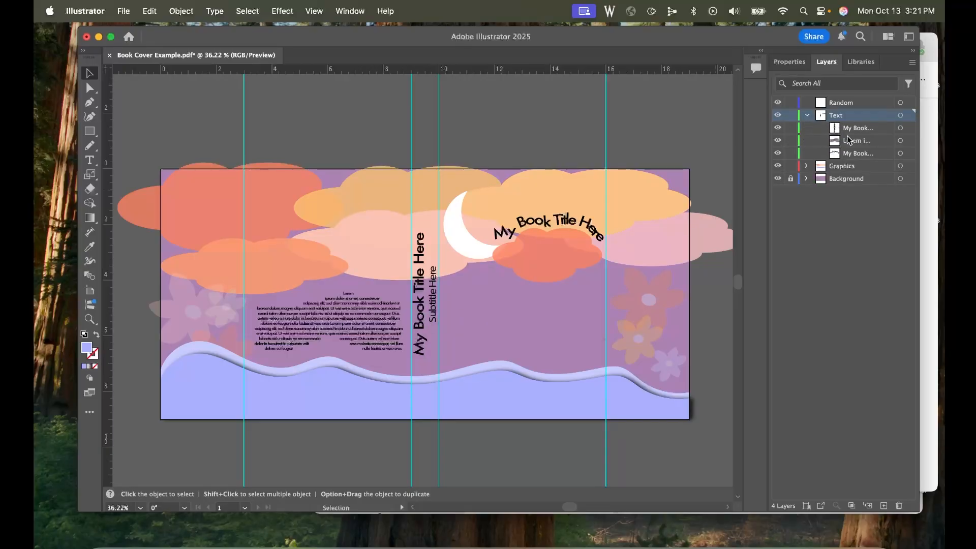
left_click(777, 128)
left_click(777, 141)
left_click(778, 141)
left_click(778, 128)
left_click(790, 128)
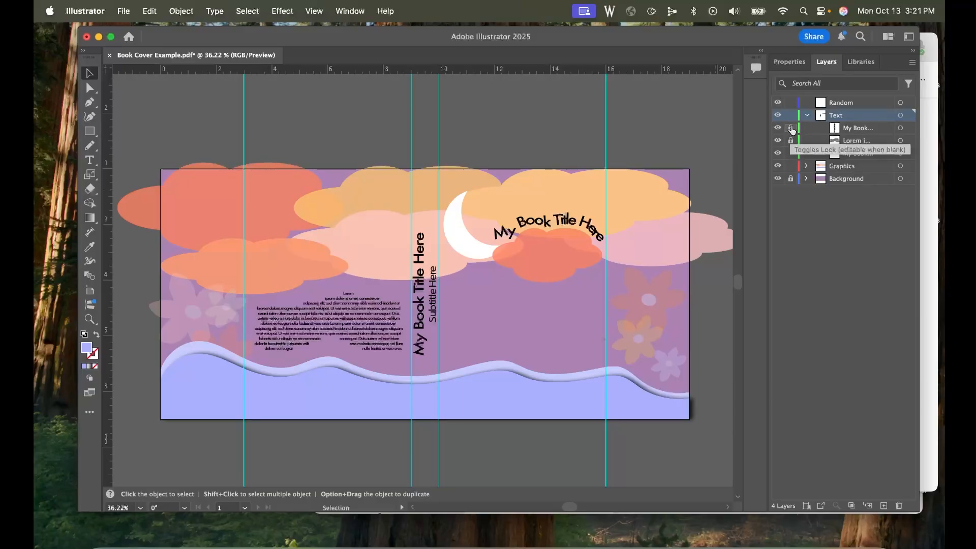
left_click(790, 127)
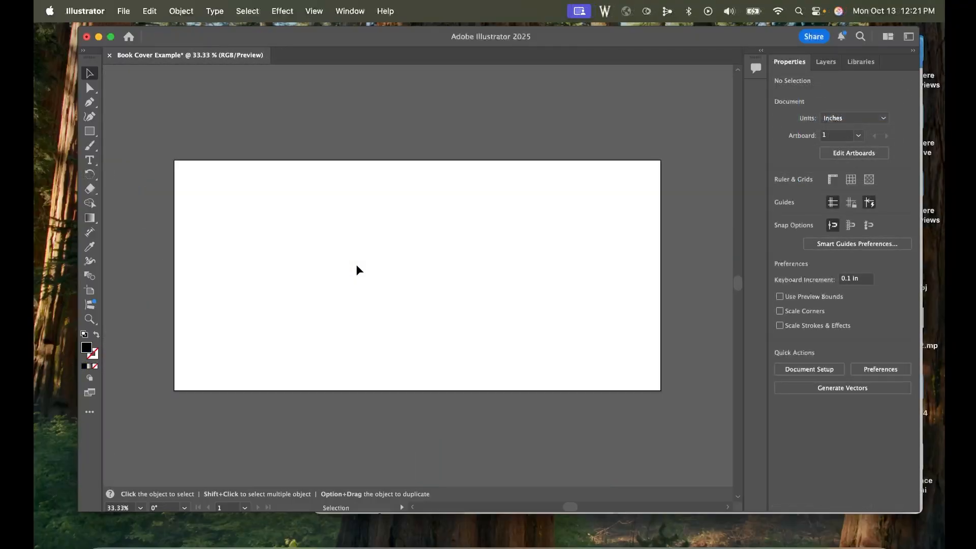
- Pan and zoom around the blank artboard, including with the Hand tool, to look over the canvas
scroll(359, 271, "left", 2)
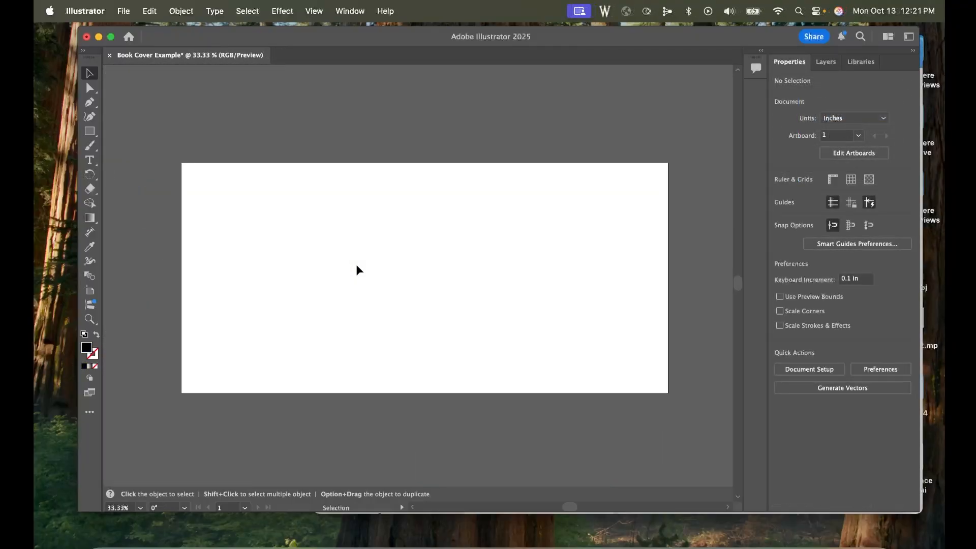
scroll(360, 271, "right", 3)
scroll(360, 270, "up", 2)
scroll(359, 270, "down", 3)
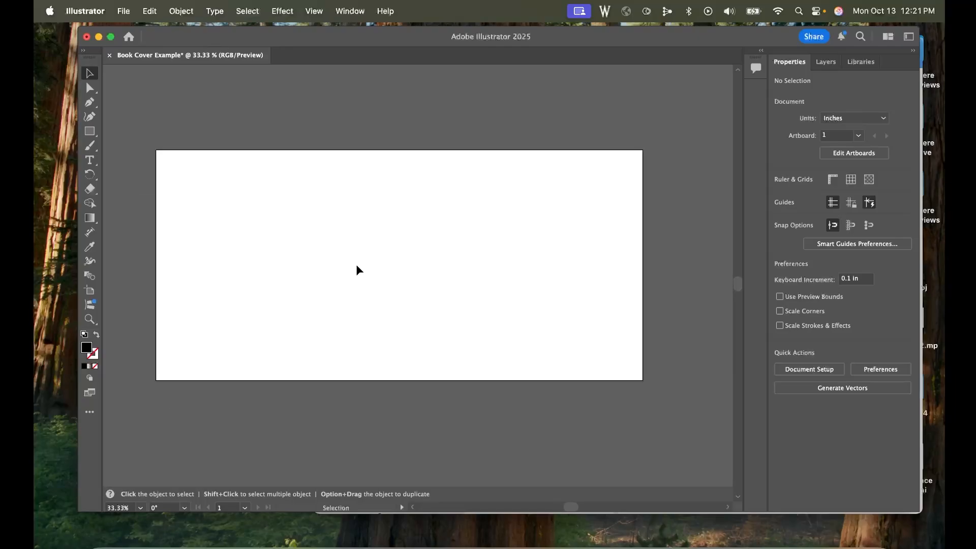
scroll(359, 269, "up", 5)
scroll(358, 269, "down", 4)
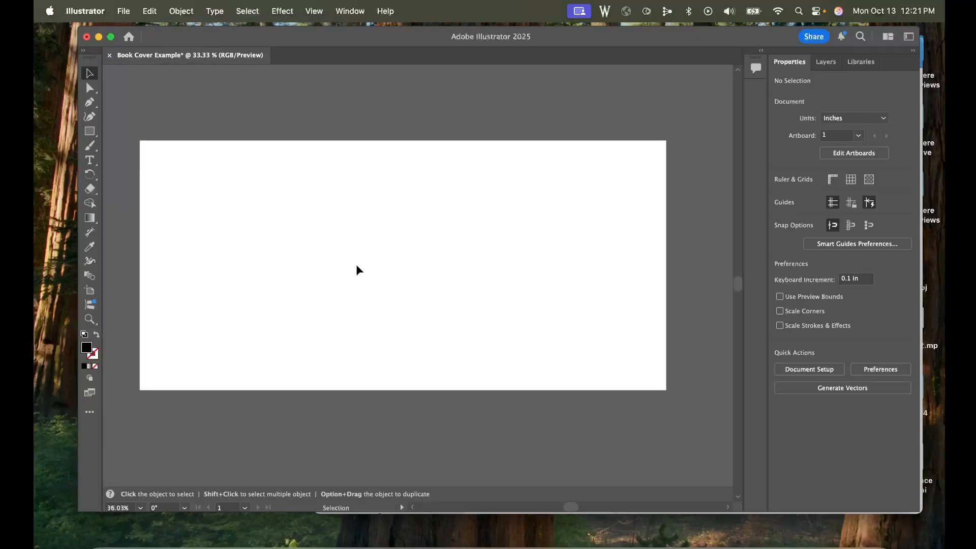
scroll(355, 263, "down", 1)
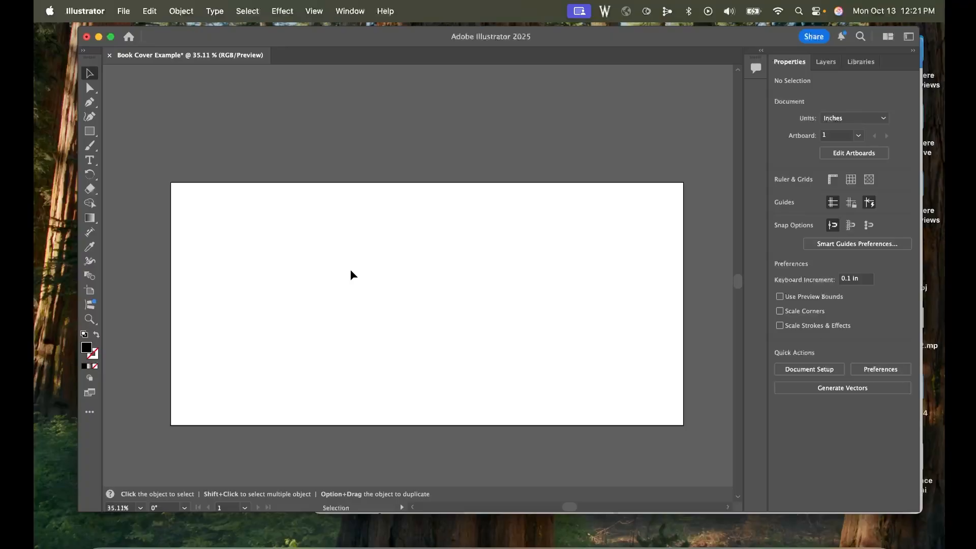
key("space")
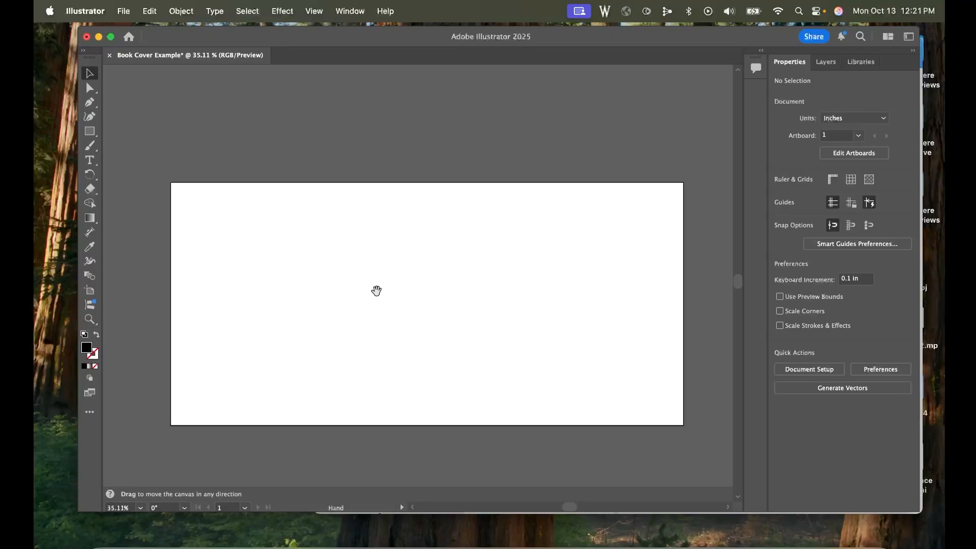
mouse_move(417, 306)
left_mouse_down()
mouse_move(352, 299)
mouse_move(409, 322)
mouse_move(429, 250)
mouse_move(325, 303)
mouse_move(448, 303)
mouse_move(407, 296)
mouse_move(413, 302)
left_mouse_up()
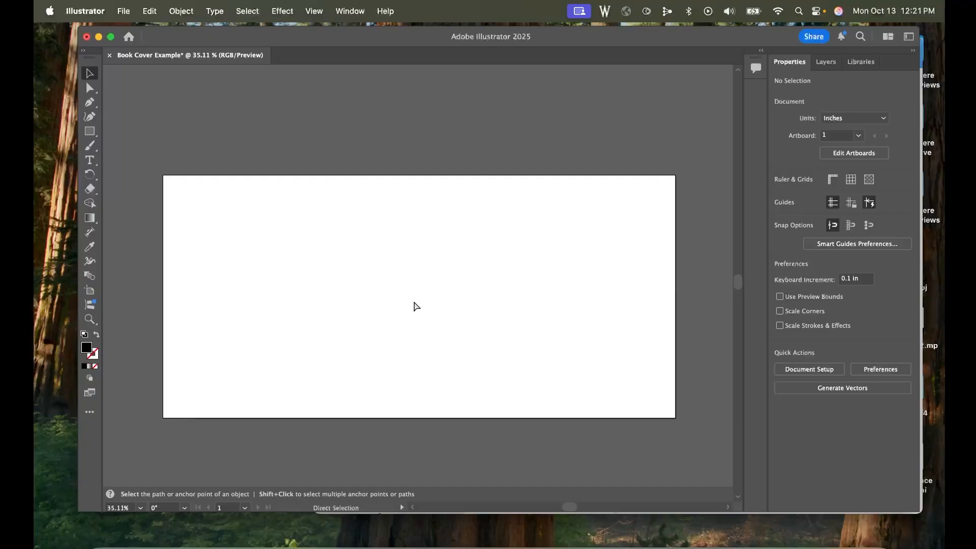
- Zoom in on the blank artboard, and zoom out to 3.13% to view the canvas around it
key("super+equal")
key("super+equal")
key("super+equal")
key("super+equal")
key("super+equal")
key("super+minus")
key("super+minus")
key("super+minus")
key("super+minus")
key("super+minus")
key("super+minus")
key("super+minus")
key("super+minus")
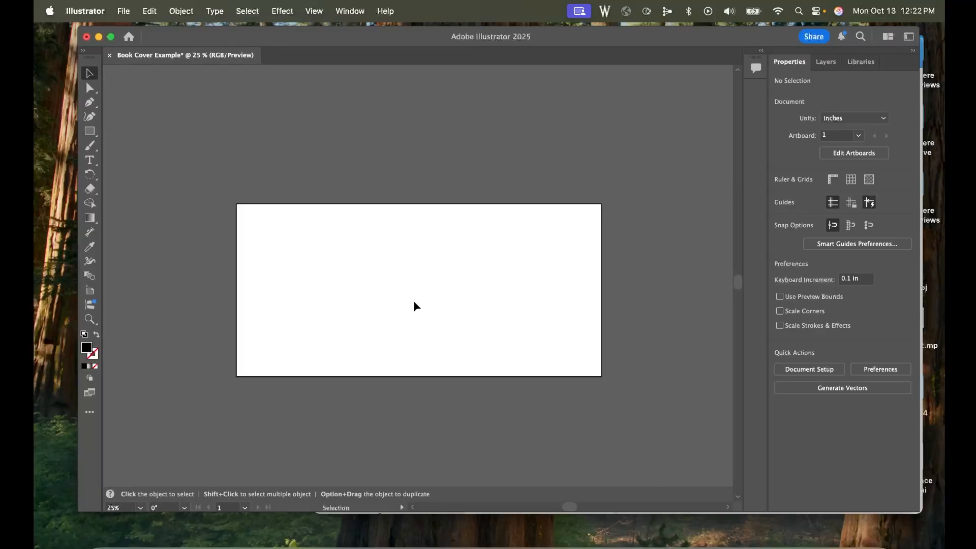
key("super+minus")
key("super+minus")
key("super+minus")
key("super+minus")
key("super+minus")
key("super+minus")
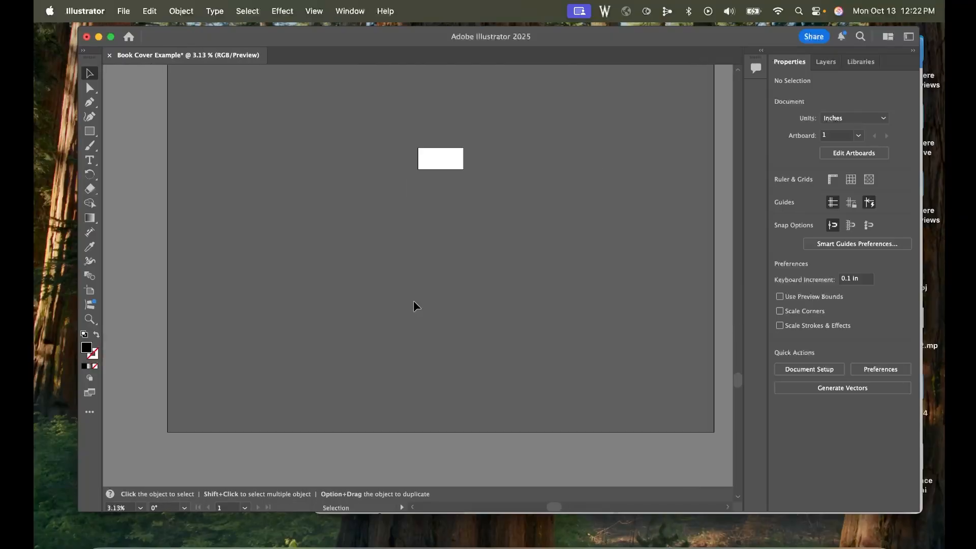
- Look at the lower-left limit of the canvas and fit the artboard back into the window
scroll(413, 300, "down", 15)
scroll(413, 300, "left", 10)
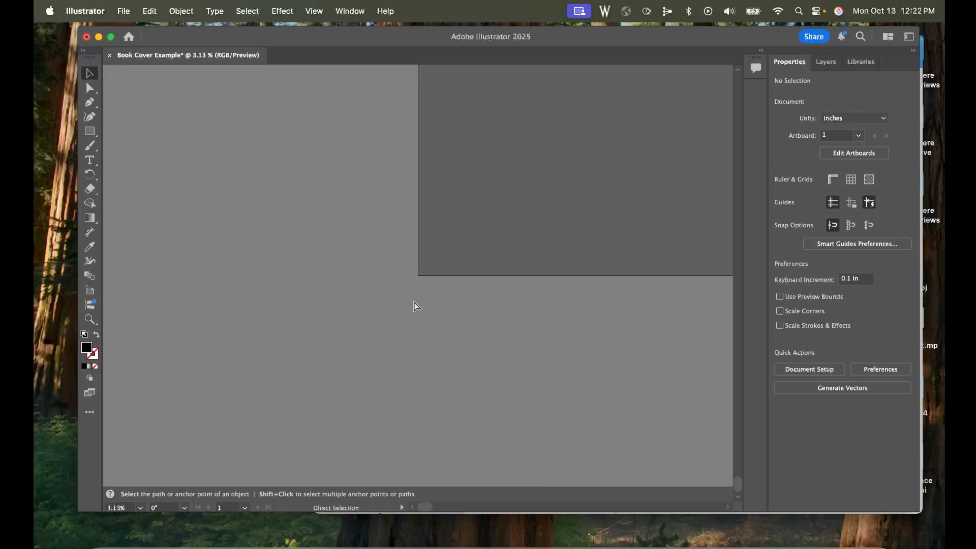
key("super+0")
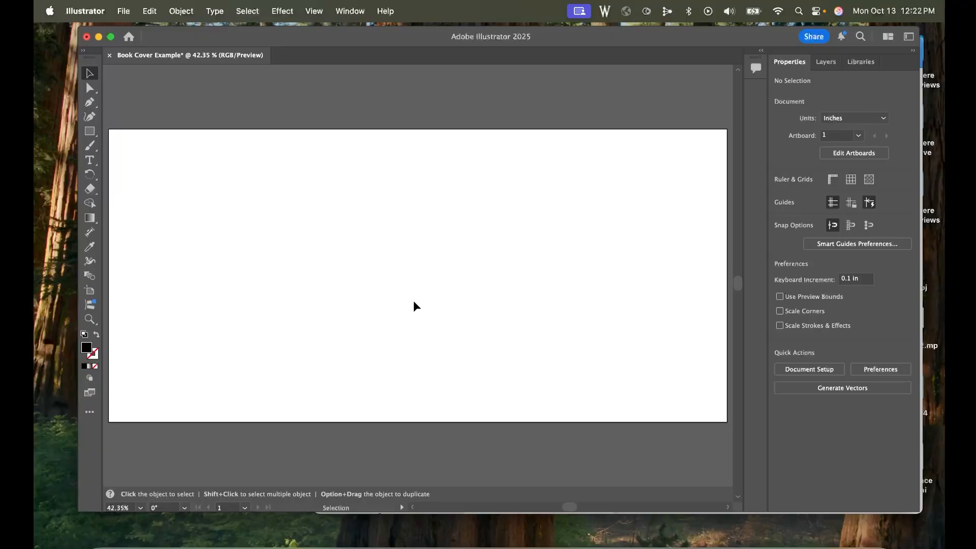
scroll(414, 302, "down", 1)
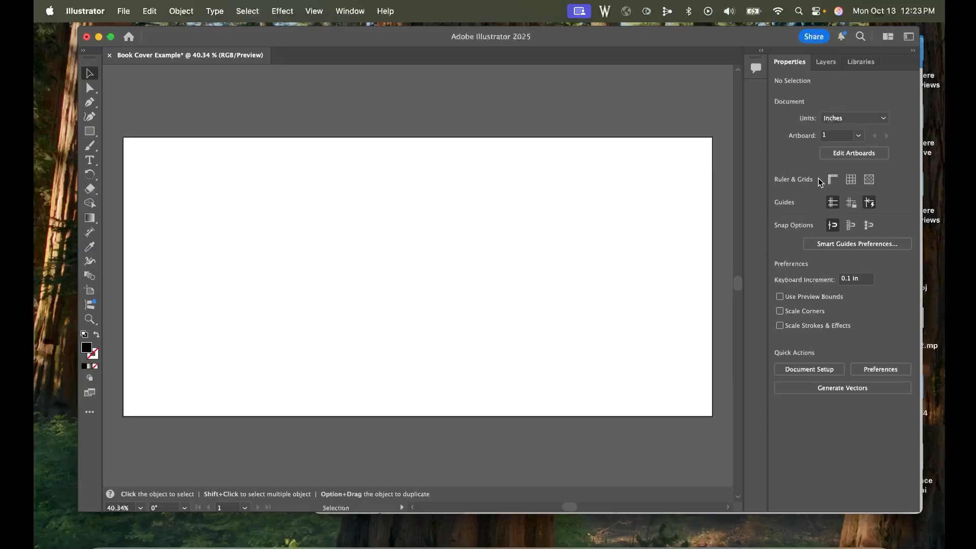
- Show the rulers and the grid, and turn on snapping to the grid
left_click(834, 181)
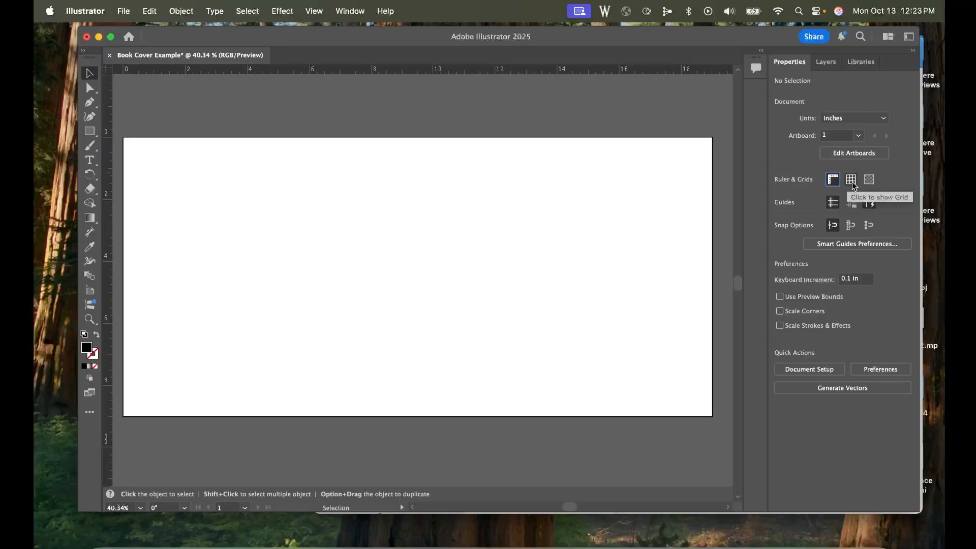
left_click(852, 181)
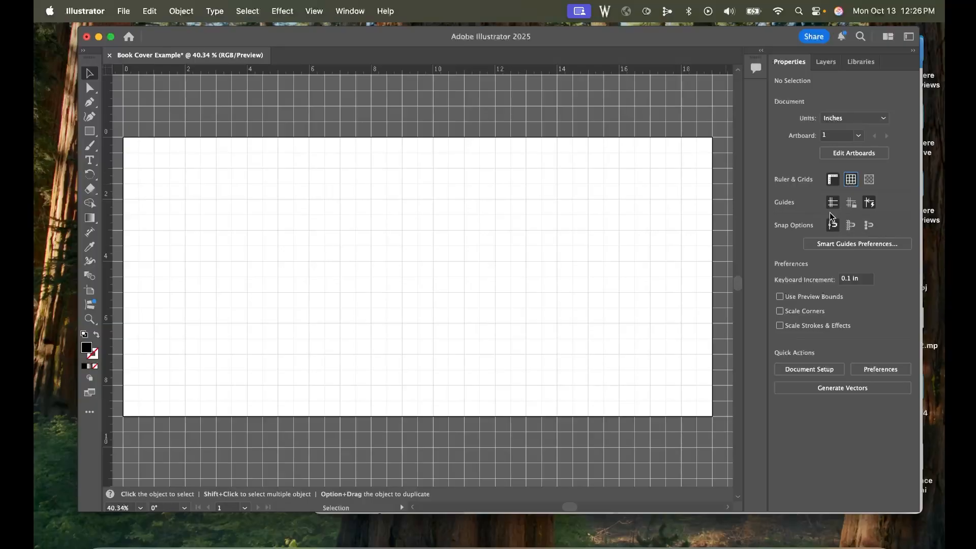
left_click(850, 229)
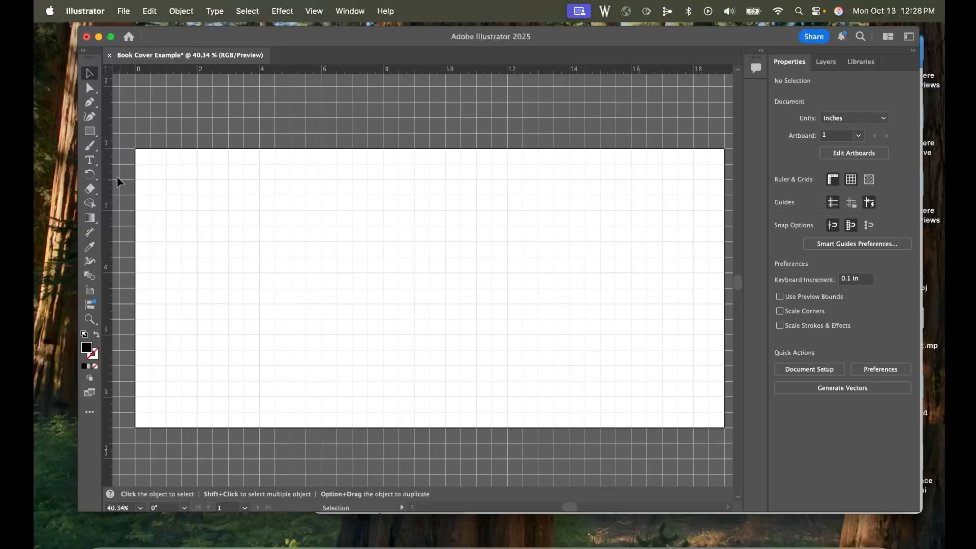
- Place vertical ruler guides at 3, 9, 10 and 16 in to mark the cover's flaps and spine
left_click_drag(105, 171, 228, 179)
left_click_drag(108, 187, 446, 149)
left_click_drag(108, 152, 633, 126)
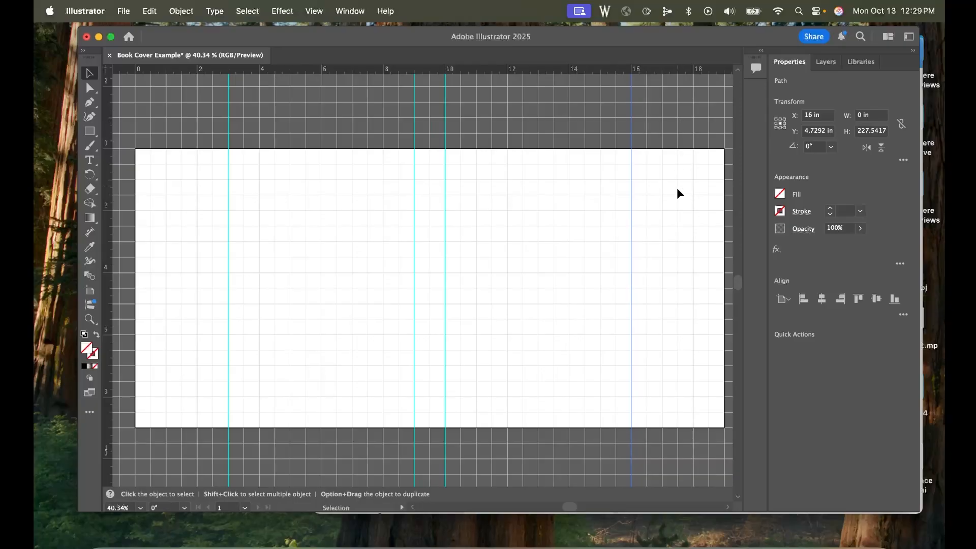
left_click(535, 227)
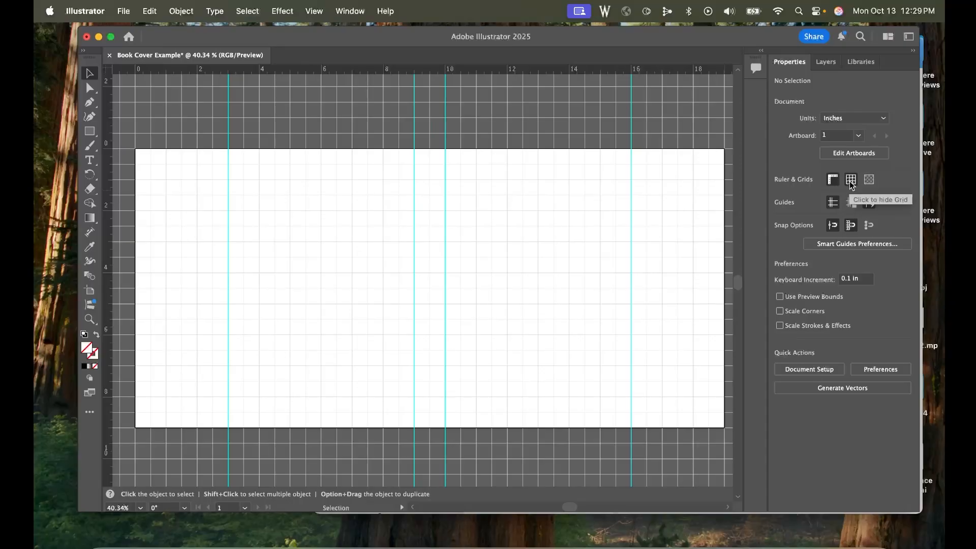
- Lock the guides and toggle the grid's visibility, leaving the grid shown
left_click(849, 181)
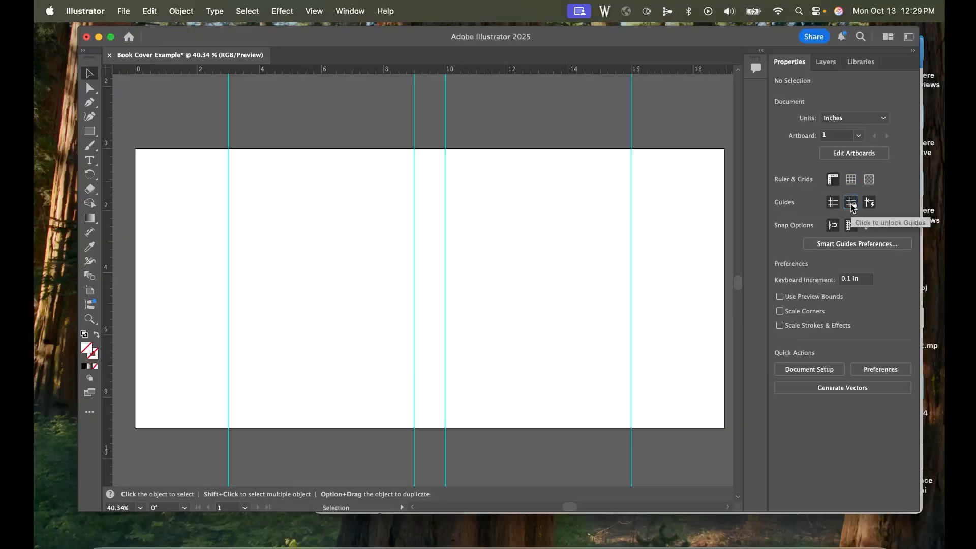
left_click(849, 180)
left_click(848, 180)
left_click(849, 182)
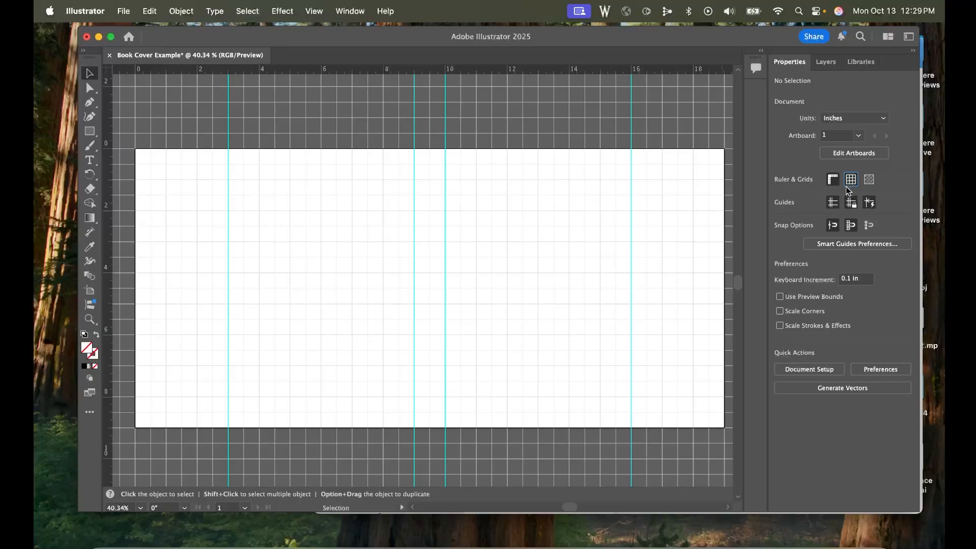
- Review the Guides & Grid preferences, including the gridline spacing and subdivisions, and accept them
left_click(854, 243)
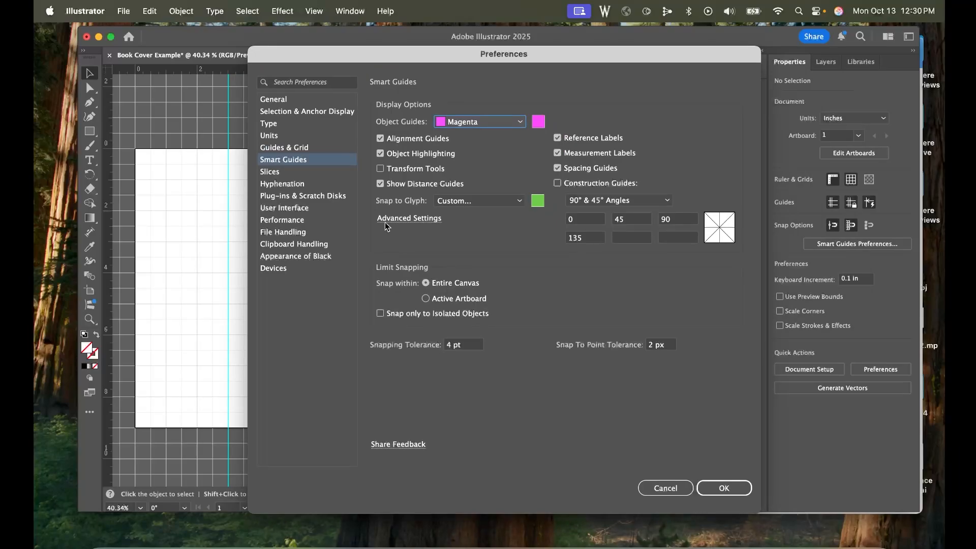
left_click(283, 148)
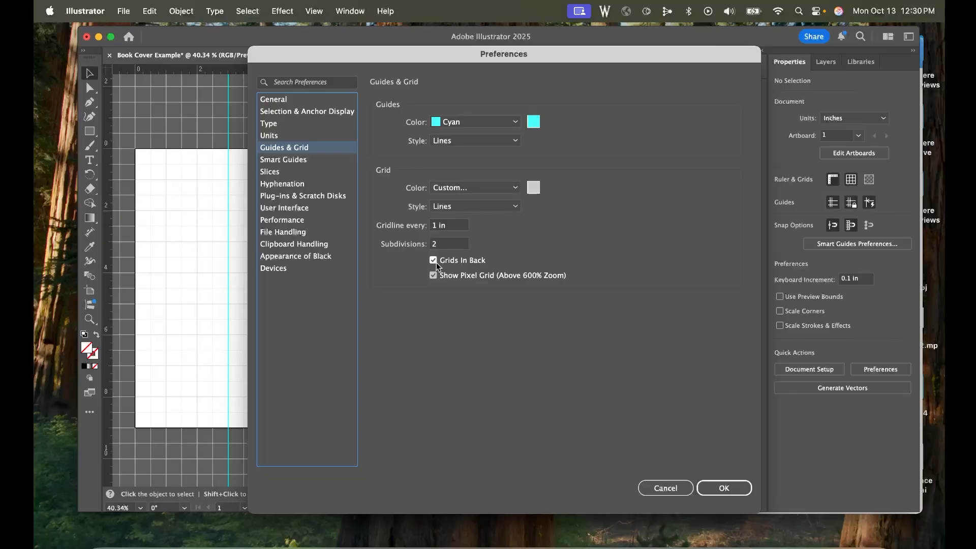
left_click(389, 228)
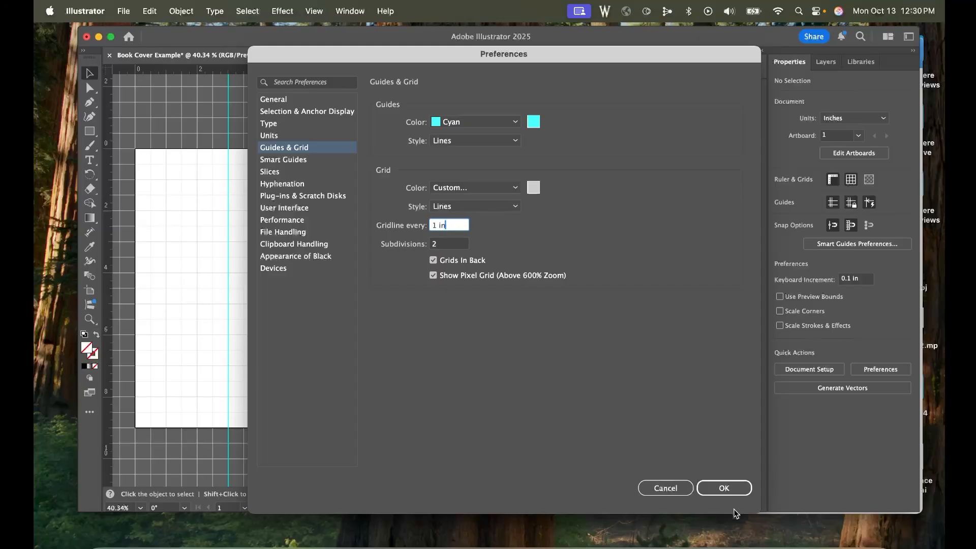
left_click(722, 489)
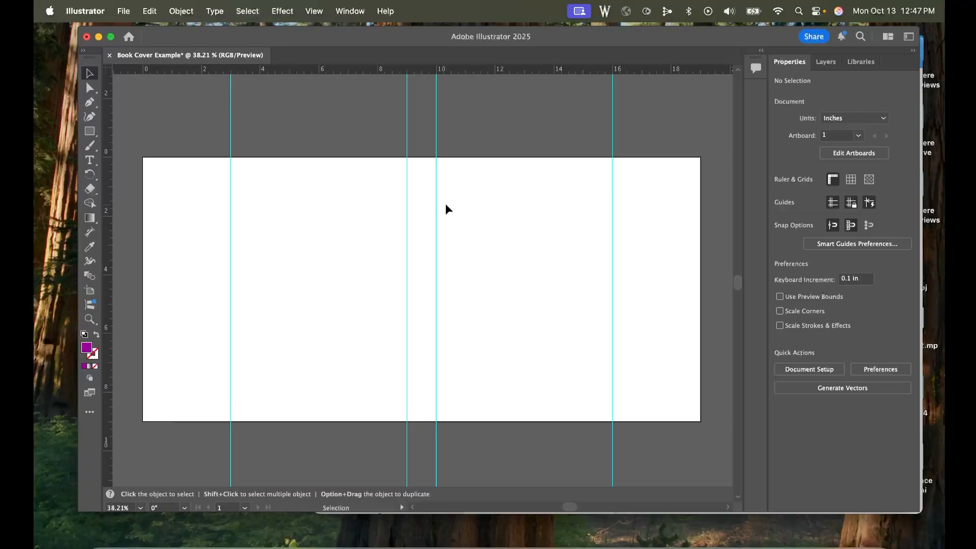
- Draw a square about 3.5 in wide with the Rectangle tool between the 10 in and 16 in guides
left_click(90, 133)
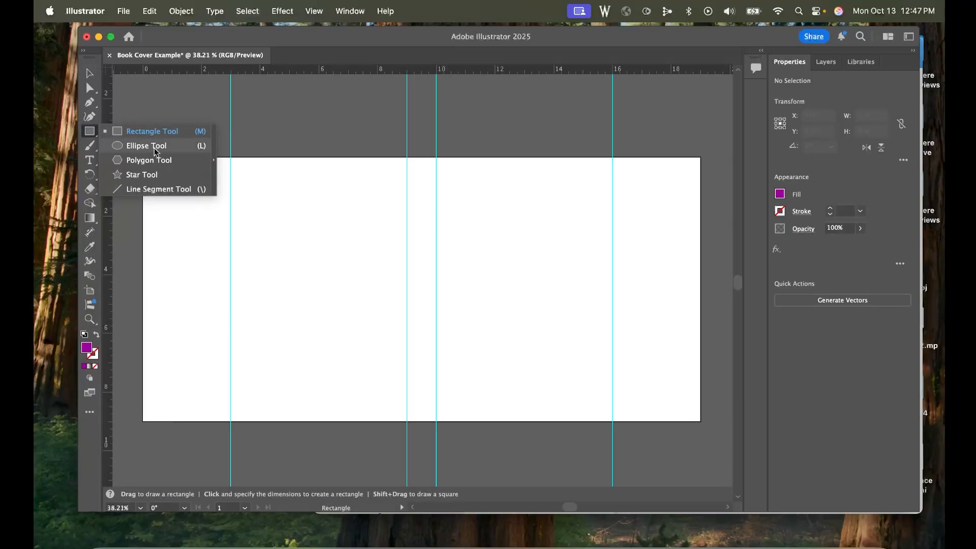
left_click(144, 131)
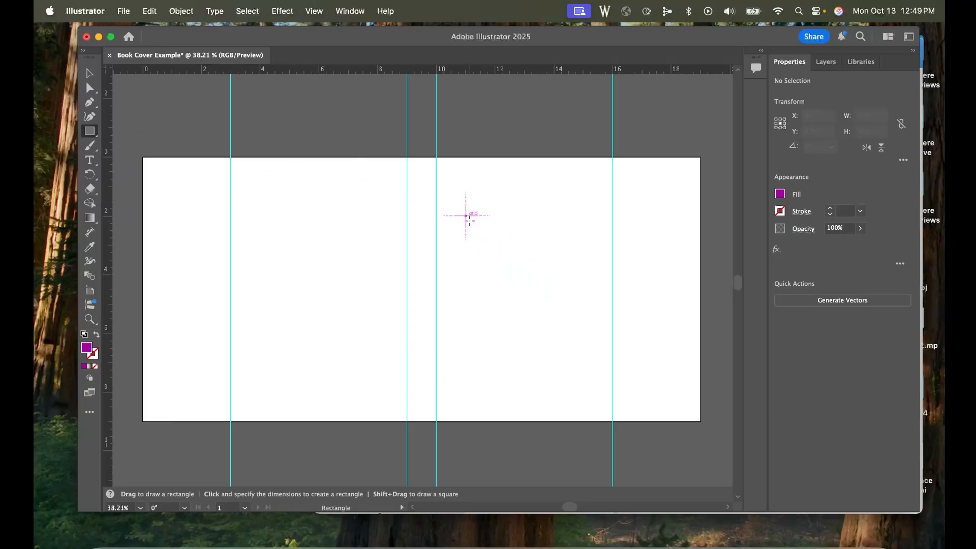
left_click_drag(469, 218, 568, 319)
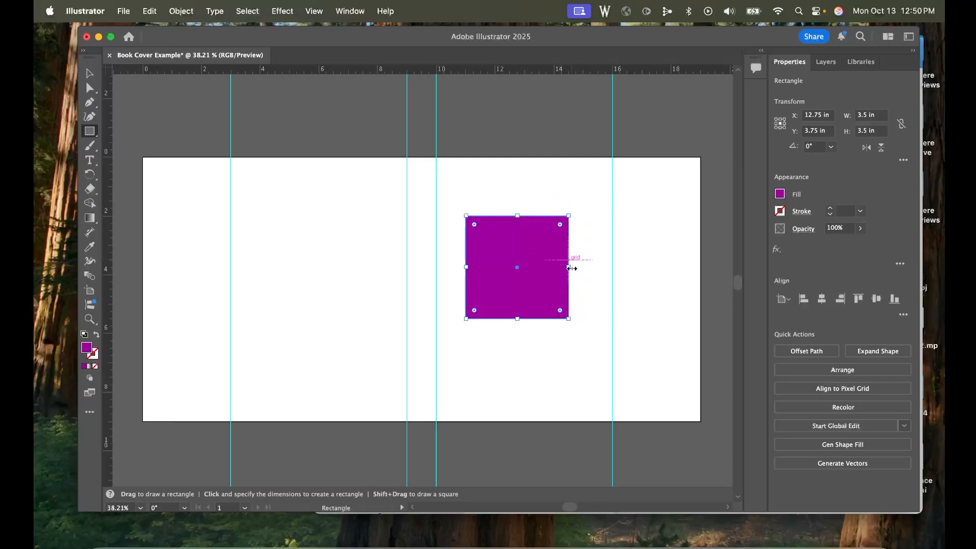
- Enlarge the square to 4 x 4 in and rotate it 45° into a diamond
left_click_drag(568, 215, 593, 202)
left_click_drag(556, 238, 584, 202)
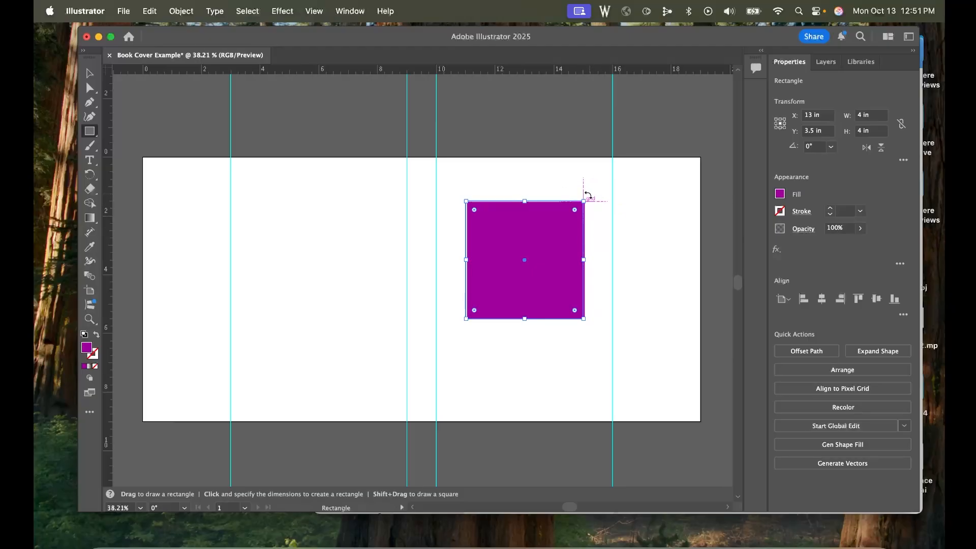
left_click_drag(587, 195, 524, 177)
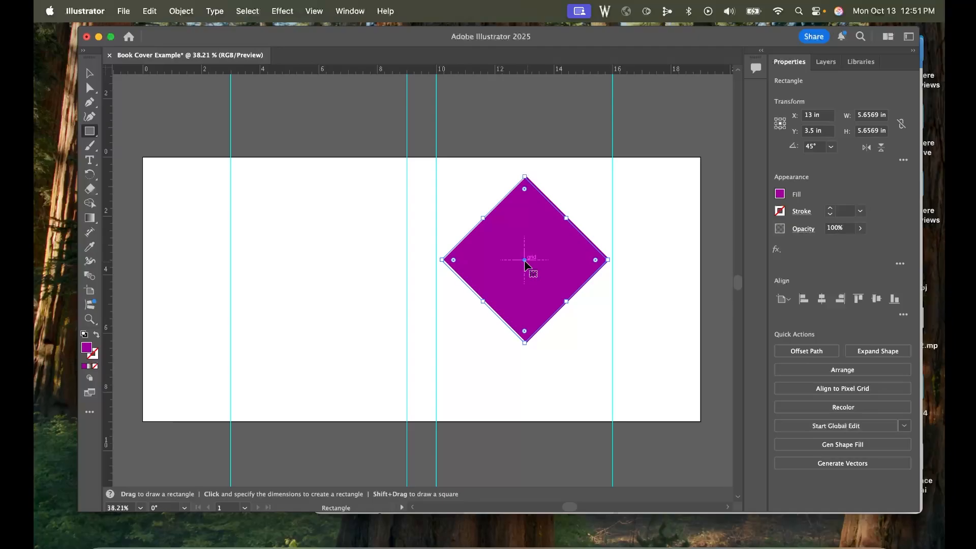
- Move the diamond down to about Y 4.33 in and round all of its corners
left_click_drag(525, 262, 528, 289)
key("v")
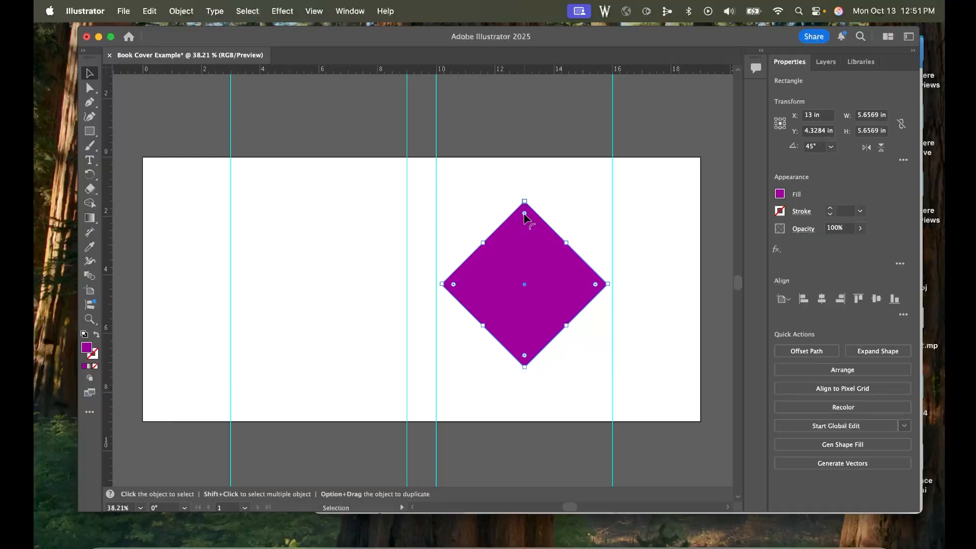
left_click_drag(525, 213, 526, 242)
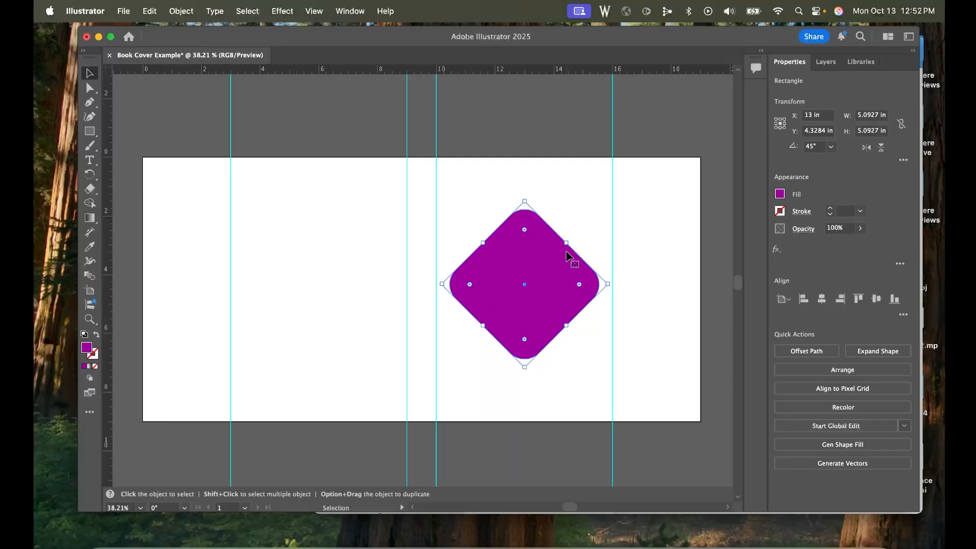
- Change the diamond's fill to an orange swatch and adjust it in the color mixer to hex df8540
left_click(779, 194)
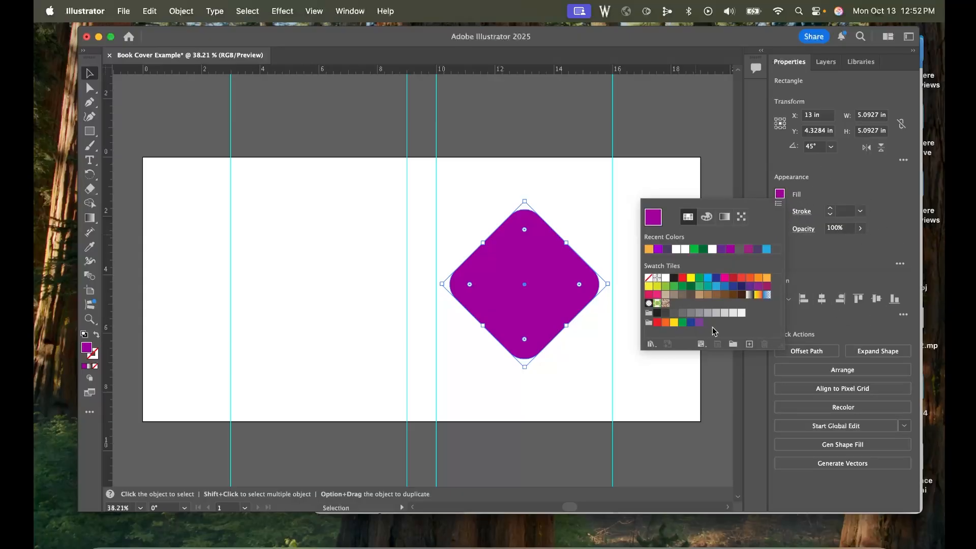
left_click(649, 249)
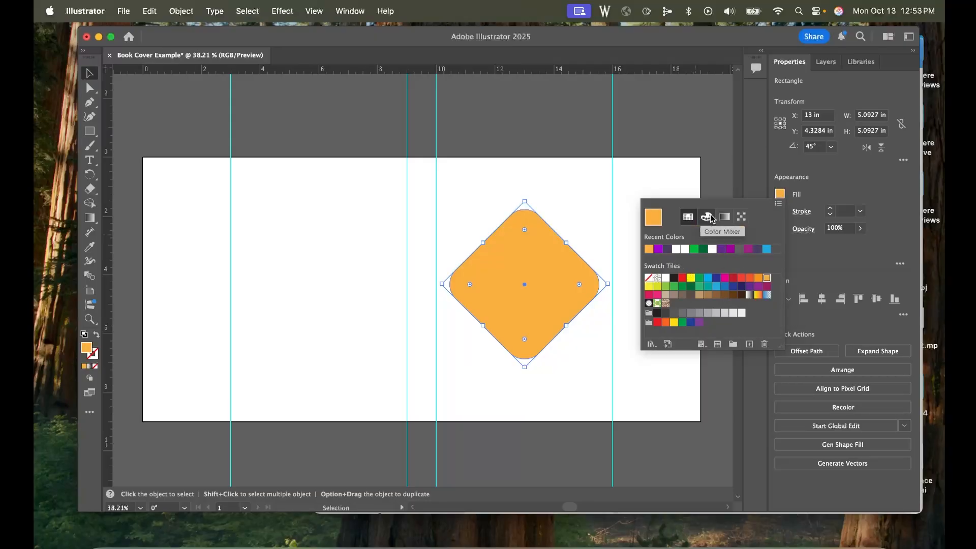
left_click(706, 217)
left_click(719, 286)
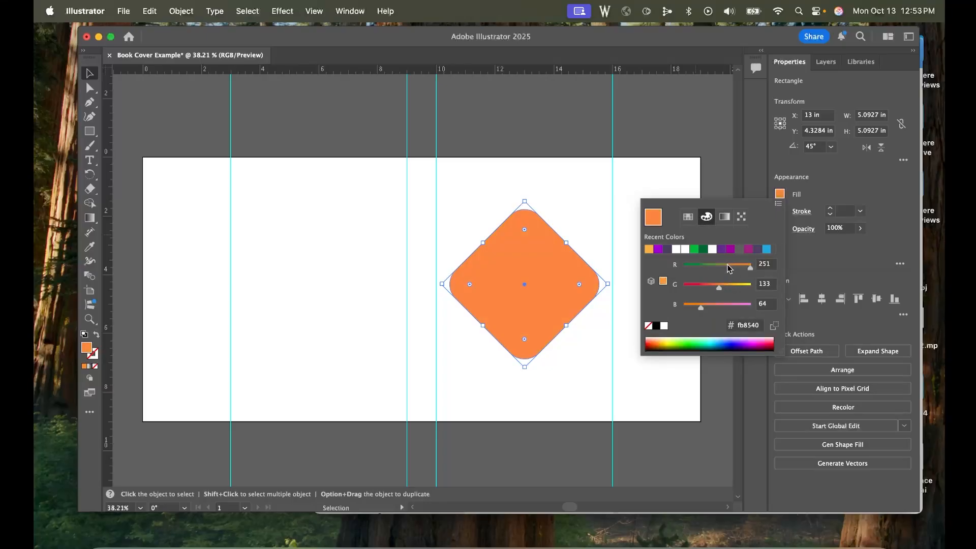
left_click(729, 268)
left_click(743, 271)
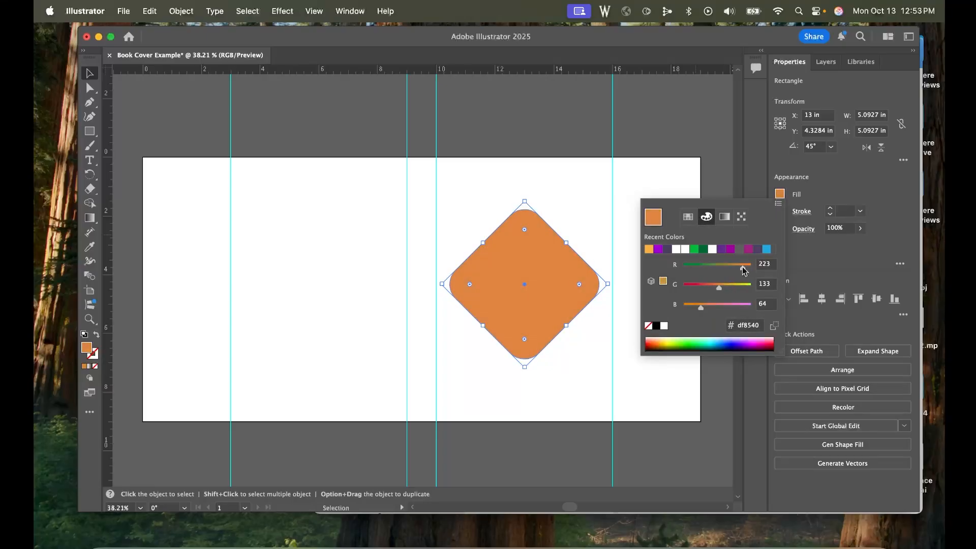
left_click(755, 329)
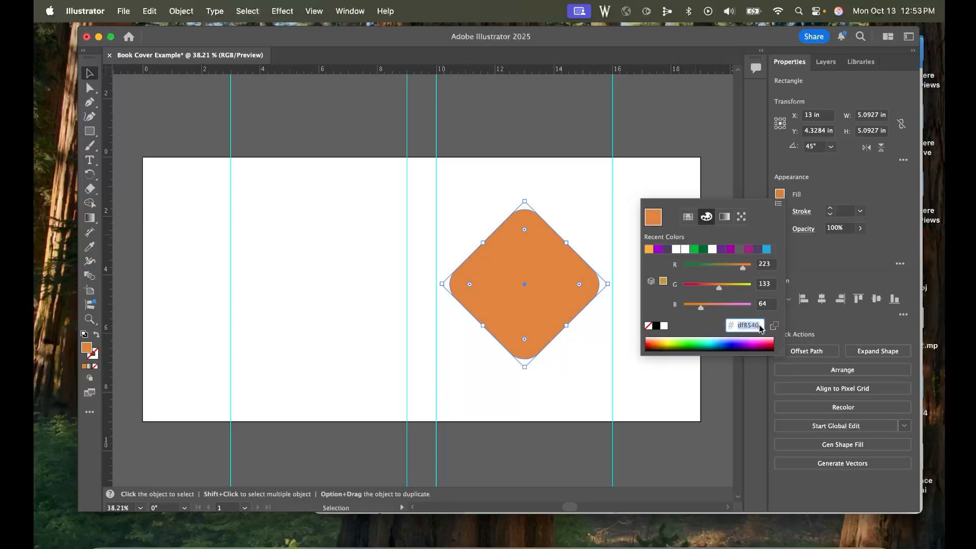
key("Return")
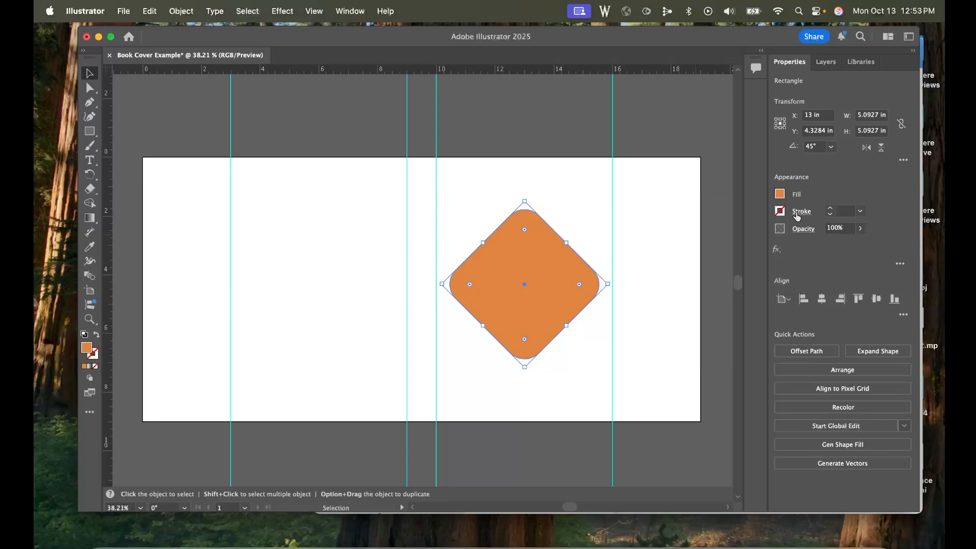
- Give the diamond a purple stroke and raise its weight to 14 pt
left_click(779, 212)
left_click(748, 271)
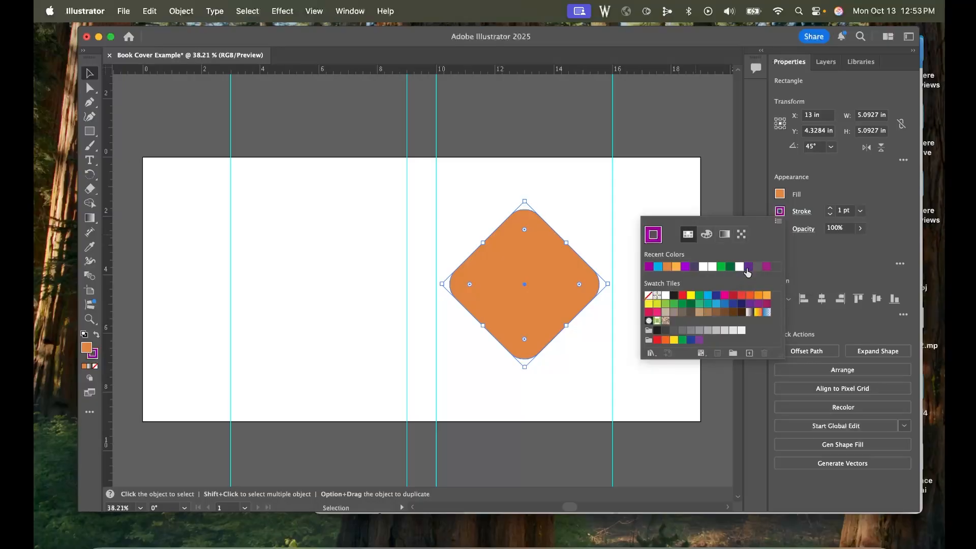
left_click(831, 192)
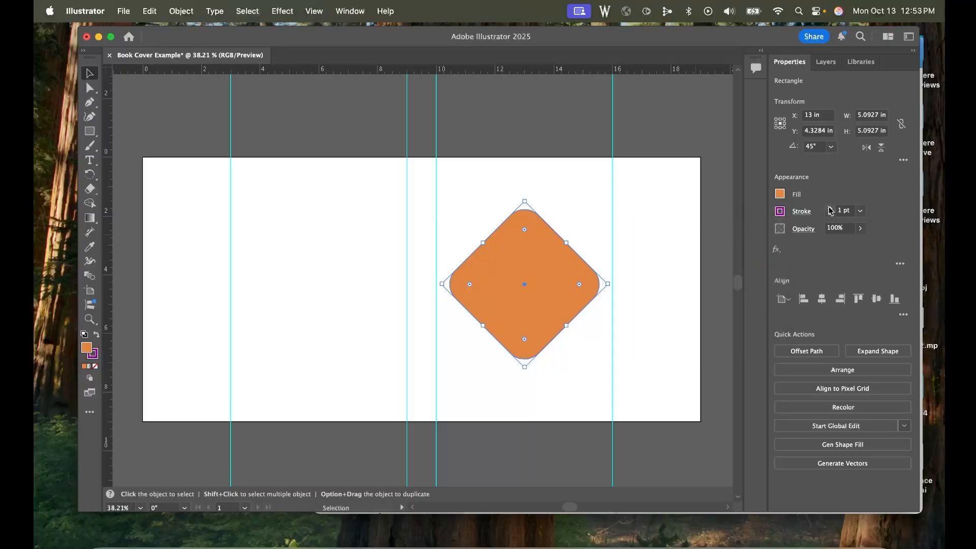
left_click(829, 208)
left_click(829, 208)
left_click(830, 208)
left_click(830, 208)
left_click(829, 207)
left_click(830, 208)
left_click(829, 207)
left_click(829, 208)
left_click(829, 207)
left_click(829, 208)
left_click(829, 208)
left_click(829, 208)
left_click(829, 208)
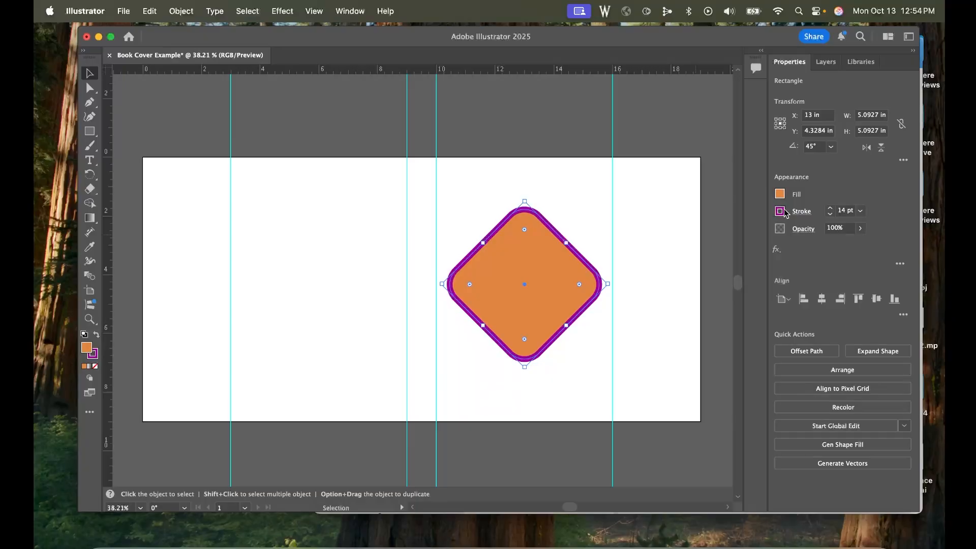
- Try aligning the diamond's stroke to the inside and outside, and return it to center alignment
left_click(801, 214)
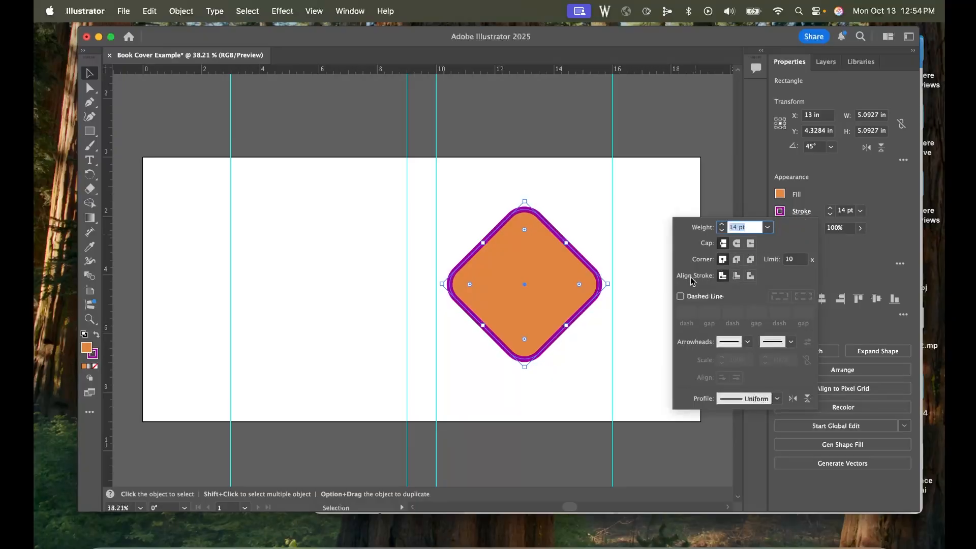
left_click(737, 277)
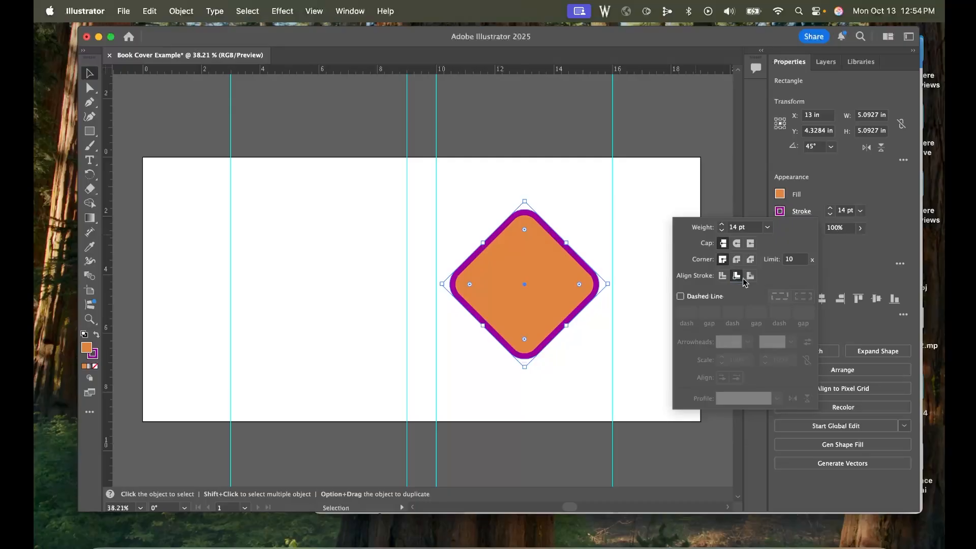
left_click(750, 276)
left_click(735, 279)
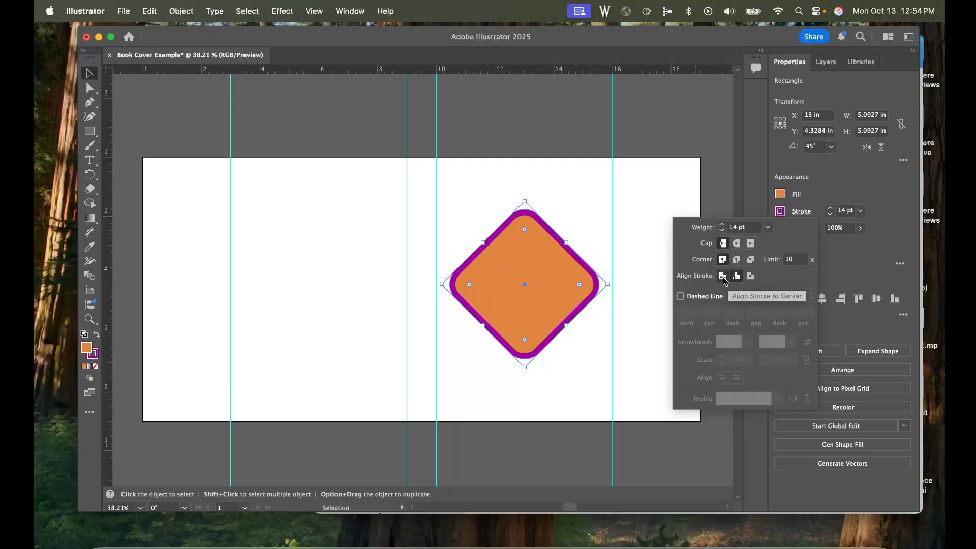
left_click(722, 276)
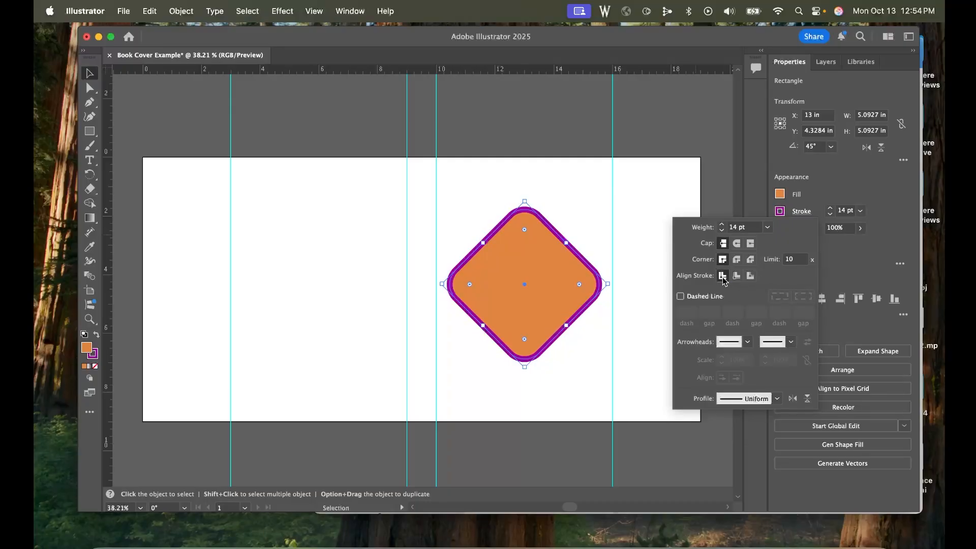
- Try a dashed line with 12 pt dashes on the diamond's stroke, and try adjusting the diamond's opacity
left_click(680, 297)
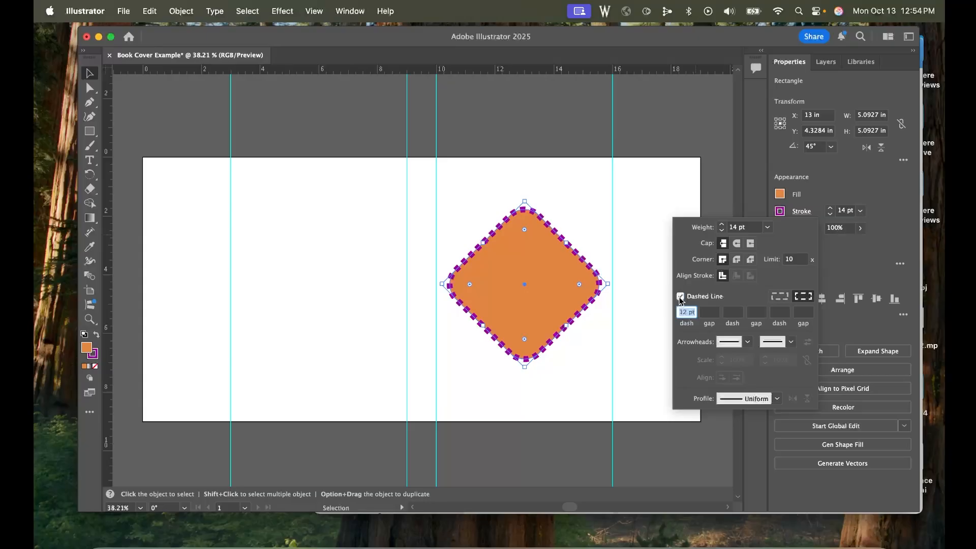
left_click(680, 297)
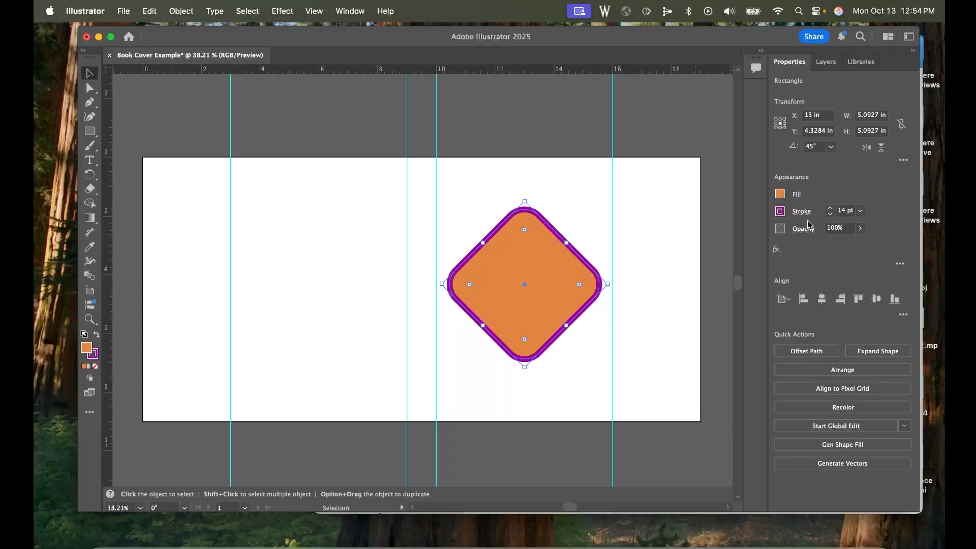
left_click(859, 228)
mouse_move(857, 248)
left_mouse_down()
mouse_move(819, 247)
mouse_move(850, 247)
left_mouse_up()
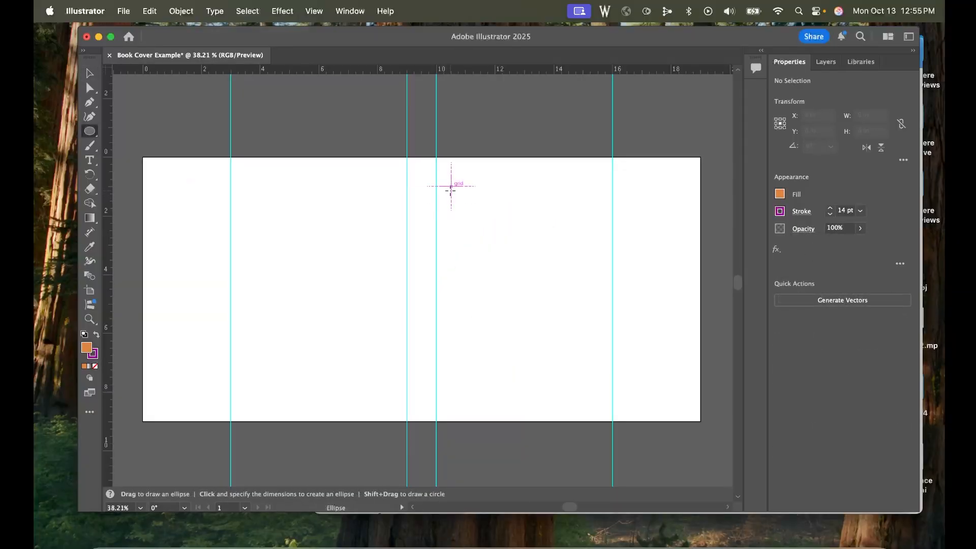
- Draw a circle about 2.5 in wide with the Ellipse tool in the upper part of the front cover
mouse_move(451, 186)
left_mouse_down()
mouse_move(481, 234)
mouse_move(522, 259)
left_mouse_up()
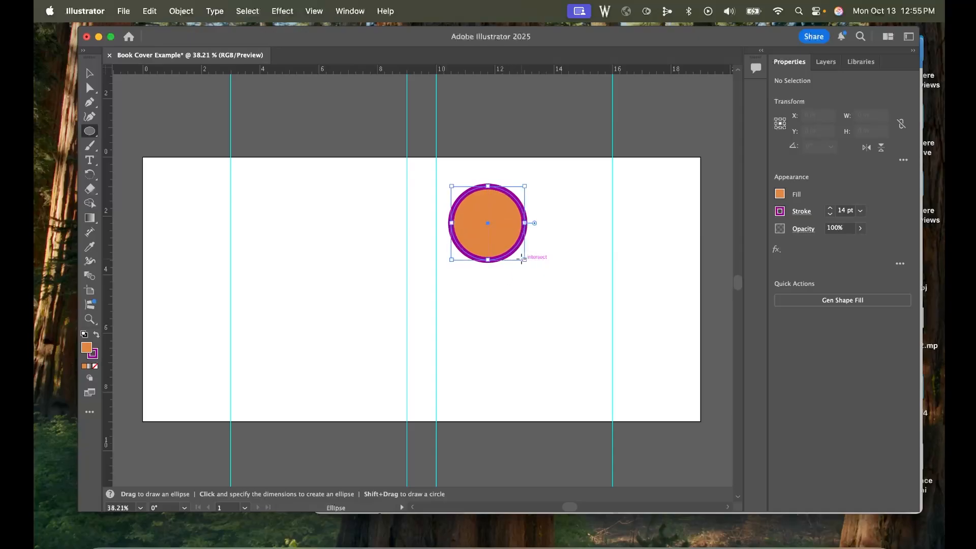
- Draw an upright triangle about 2.45 in wide below the circle with the Polygon tool, reducing the sides to three
left_click(92, 132)
left_click_drag(92, 132, 148, 160)
left_click_drag(510, 289, 533, 321)
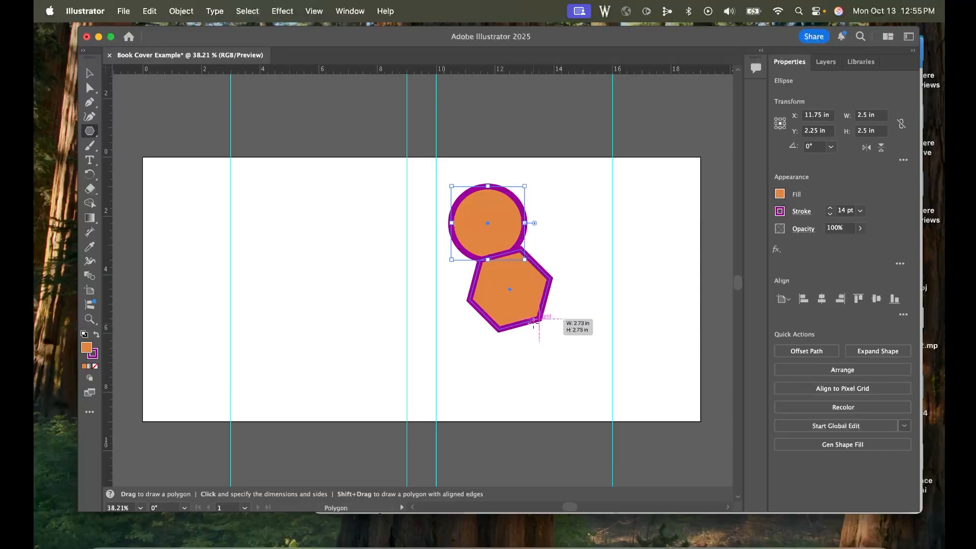
key("Up")
left_click_drag(533, 322, 583, 361)
key("Up")
key("Down")
key("Down")
key("Down")
key("Down")
key("Down")
key("shift")
key("space")
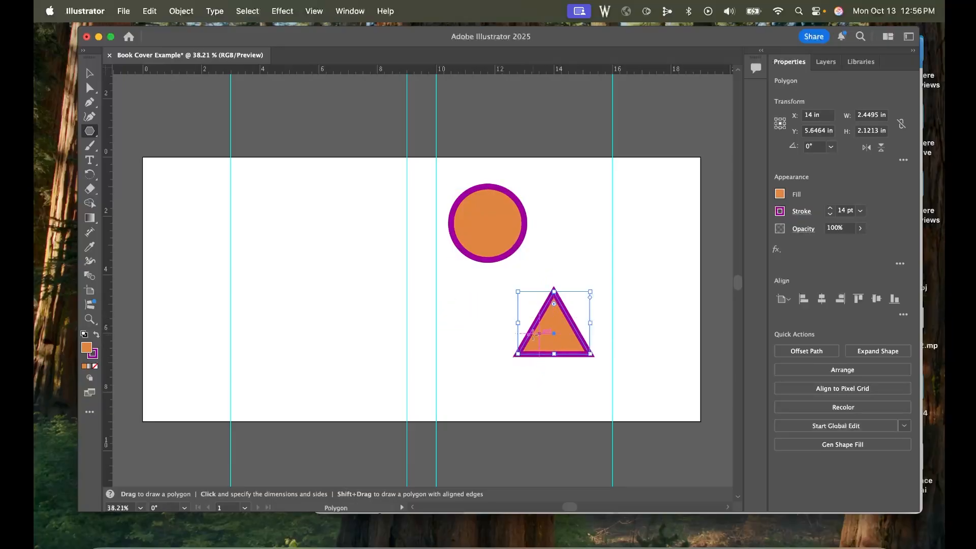
- Round the triangle's corners, and reposition and enlarge it in the lower part of the front cover
left_click_drag(552, 303, 553, 306)
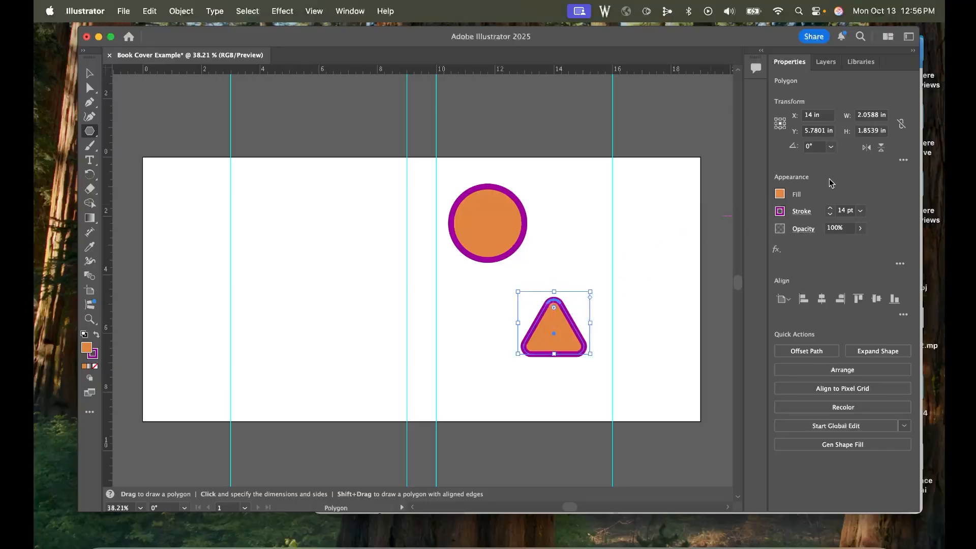
left_click_drag(554, 336, 526, 351)
left_click_drag(561, 307, 599, 279)
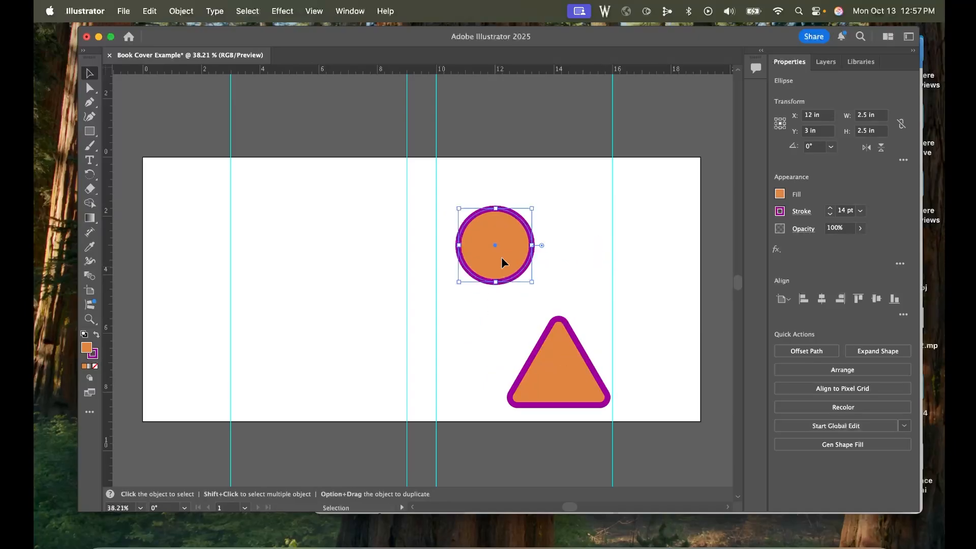
- Move the circle's bottom anchor point down to Y 5.5 in with Direct Selection and lengthen its curve handles
left_click(88, 90)
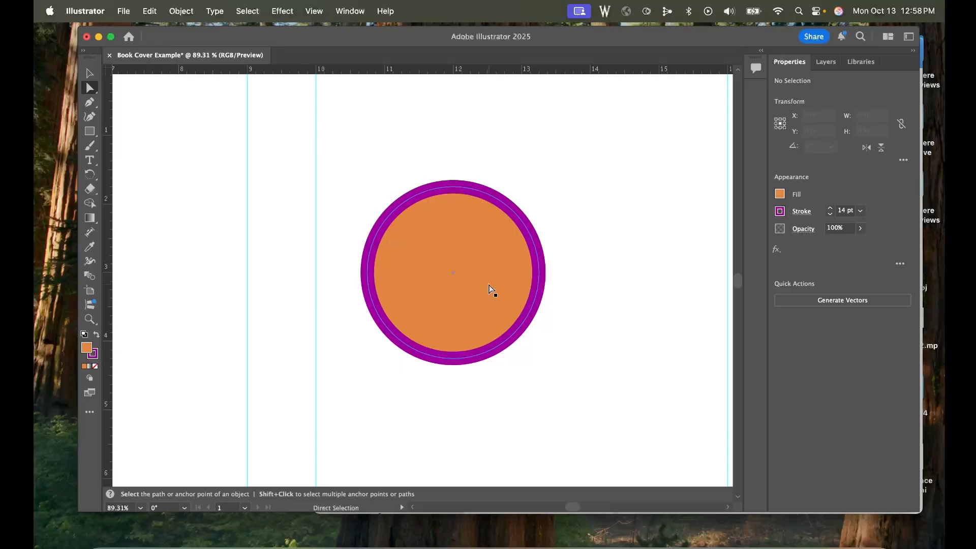
left_click(497, 201)
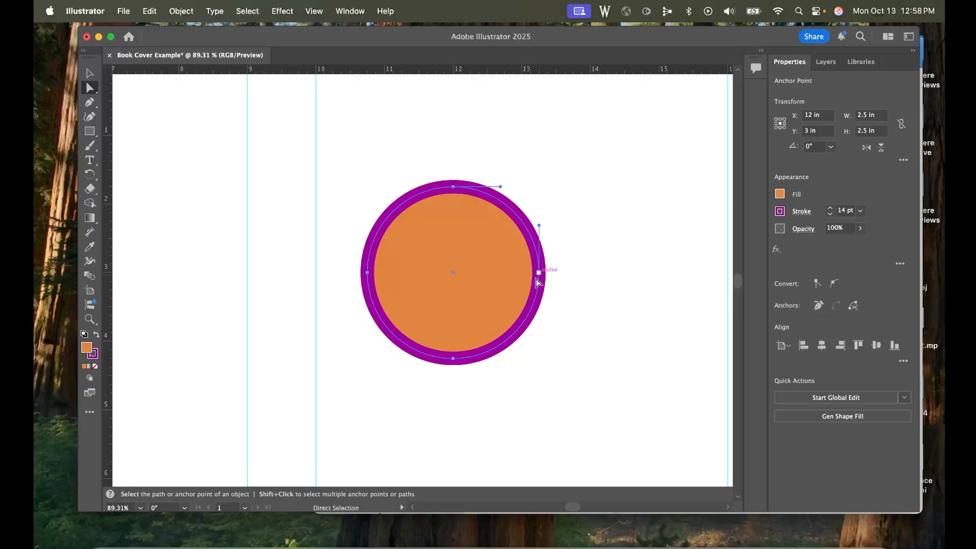
left_click(452, 358)
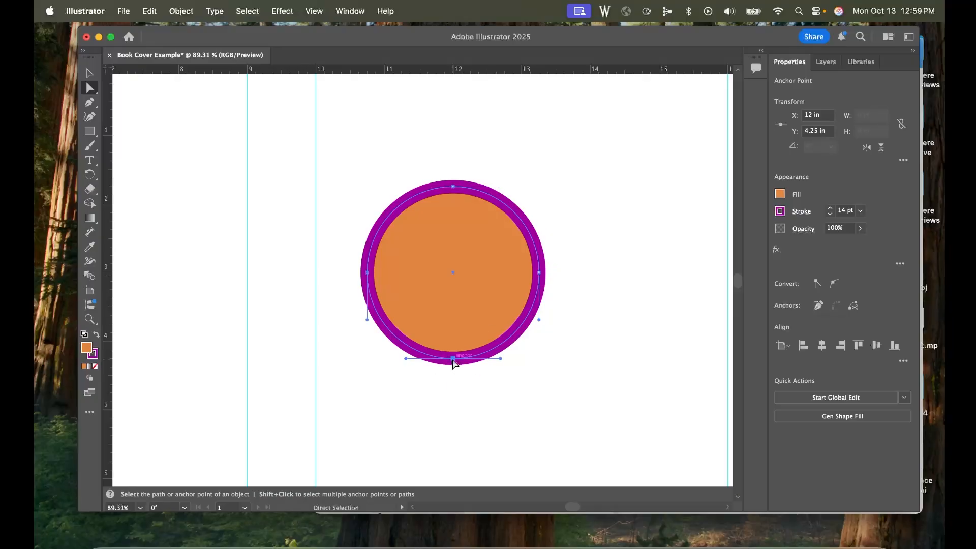
left_click_drag(453, 359, 532, 447)
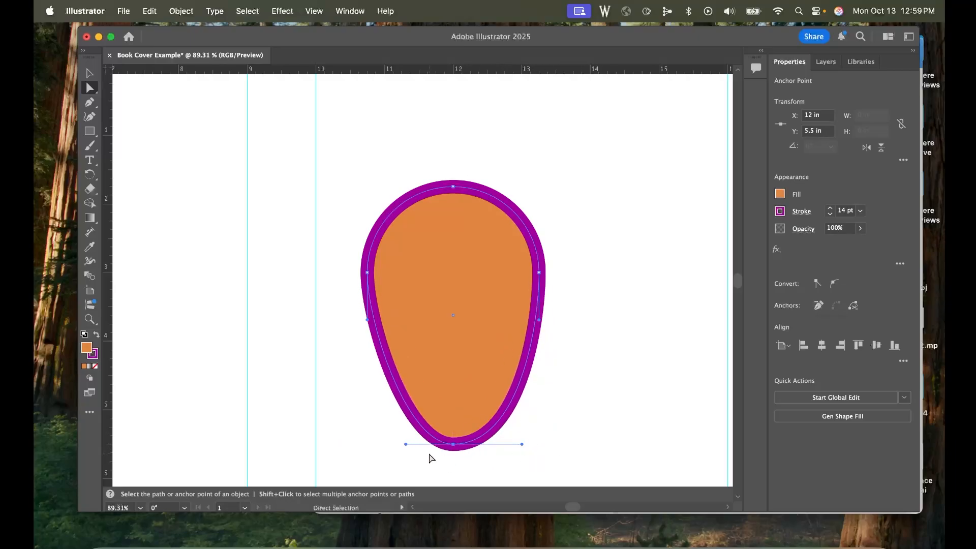
left_click_drag(406, 445, 377, 444)
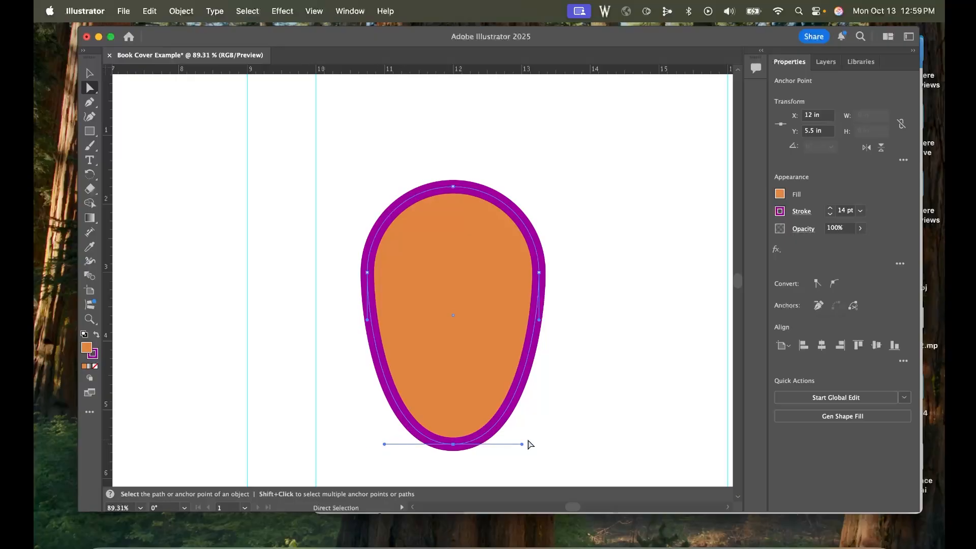
- Move the shape's two side anchor points up and outward, placing the left one at X 10.5 in, Y 2.5 in
left_click(540, 273)
left_click_drag(539, 273, 556, 239)
left_click_drag(366, 270, 353, 238)
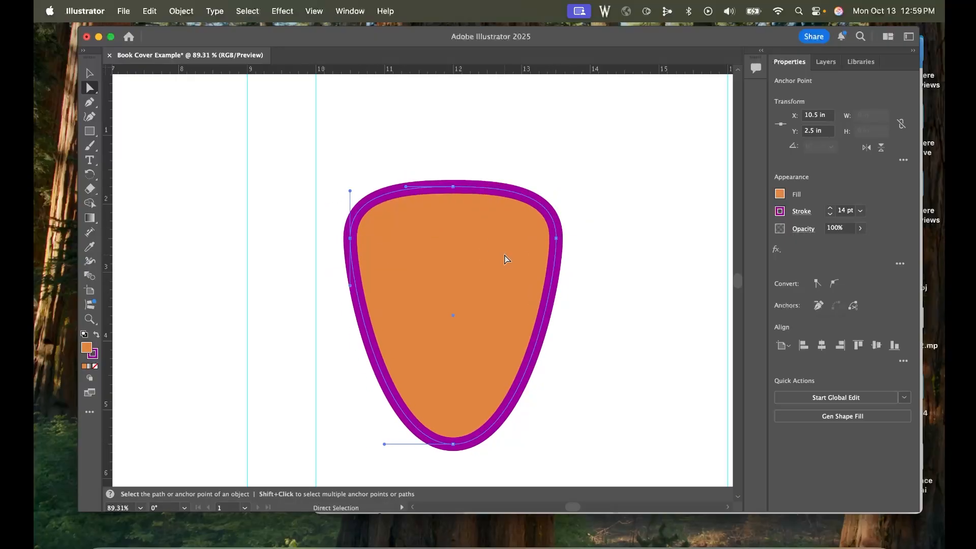
- Select the whole reshaped path and move it to X 13 in, Y 4.875 in on the front cover
left_click(616, 176)
scroll(414, 306, "down", 5)
key("v")
left_click(465, 260)
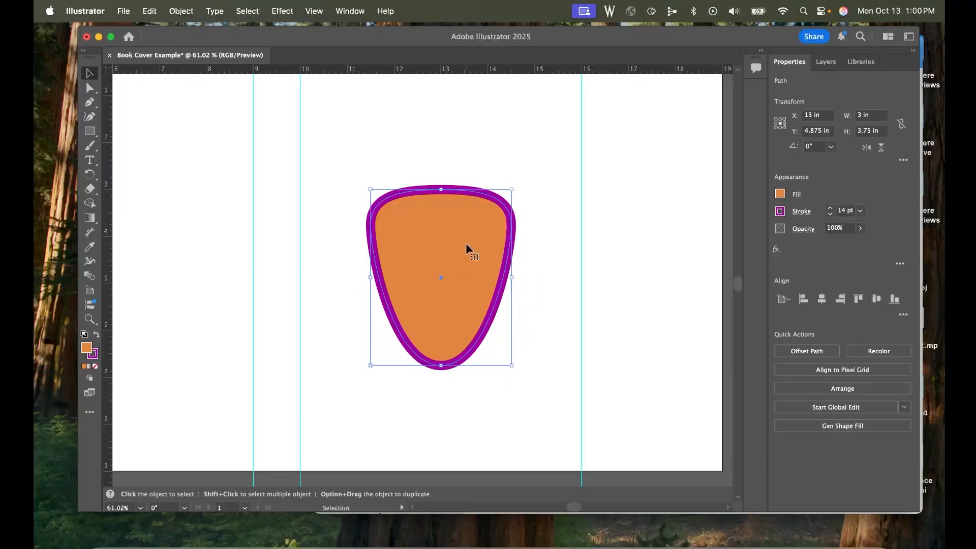
- Try duplicating the tapered shape with copy and paste, undo the paste, and try moving the shape toward the back cover
key("a")
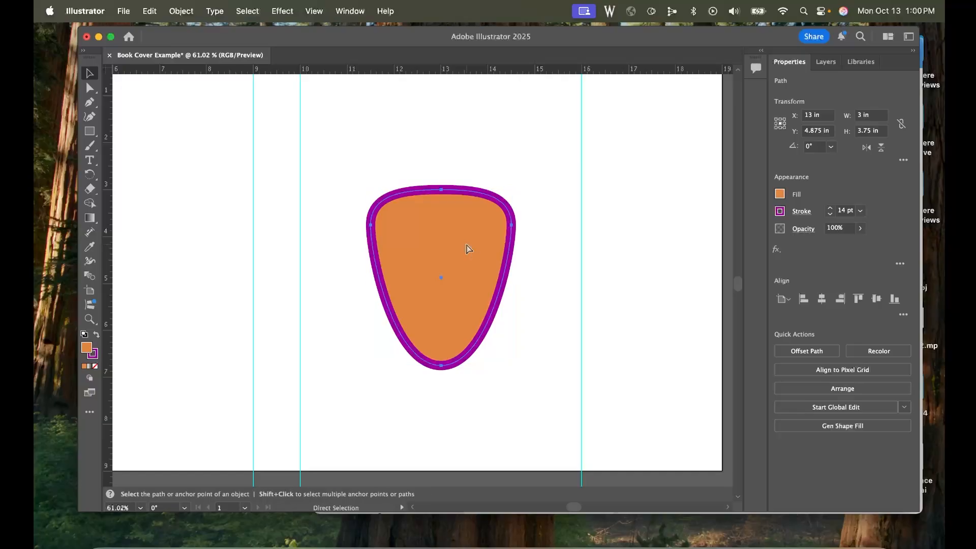
key("super+c")
key("super+v")
key("v")
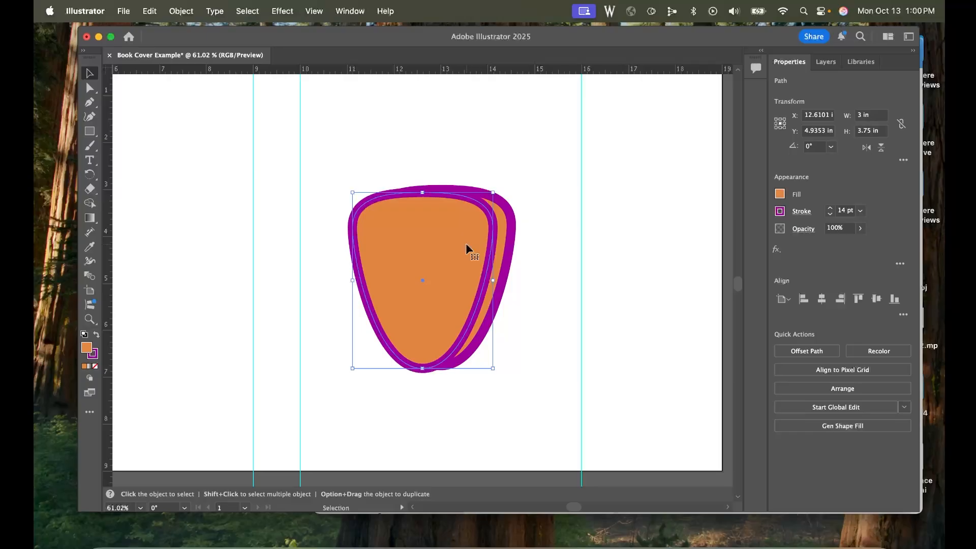
key("super+z")
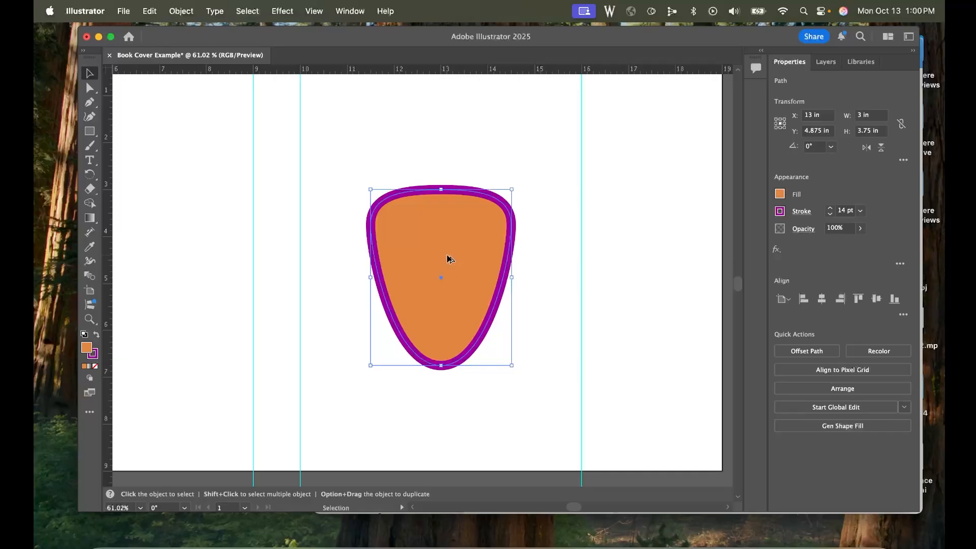
left_click_drag(448, 259, 270, 256)
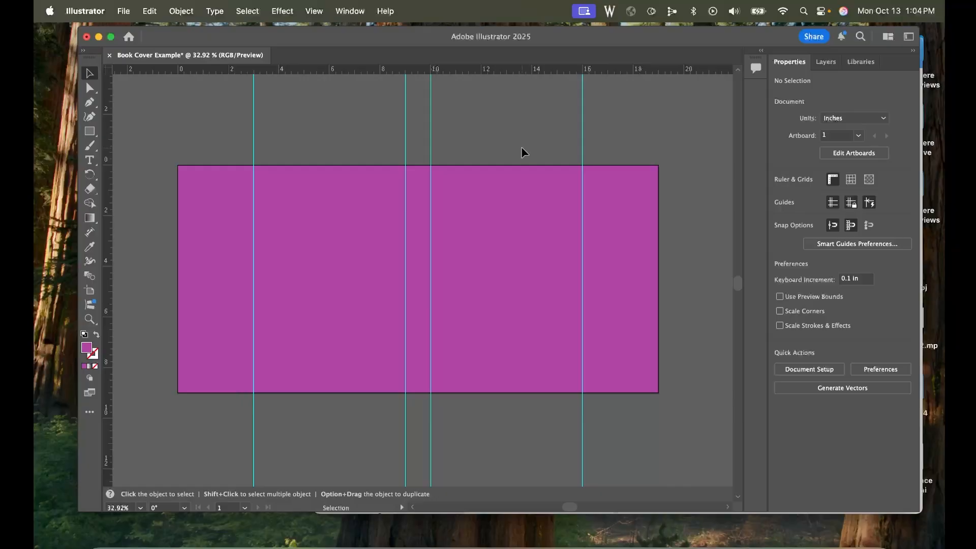
- Review the objects inside Layer 1, collapse it and lock the whole layer
left_click(825, 61)
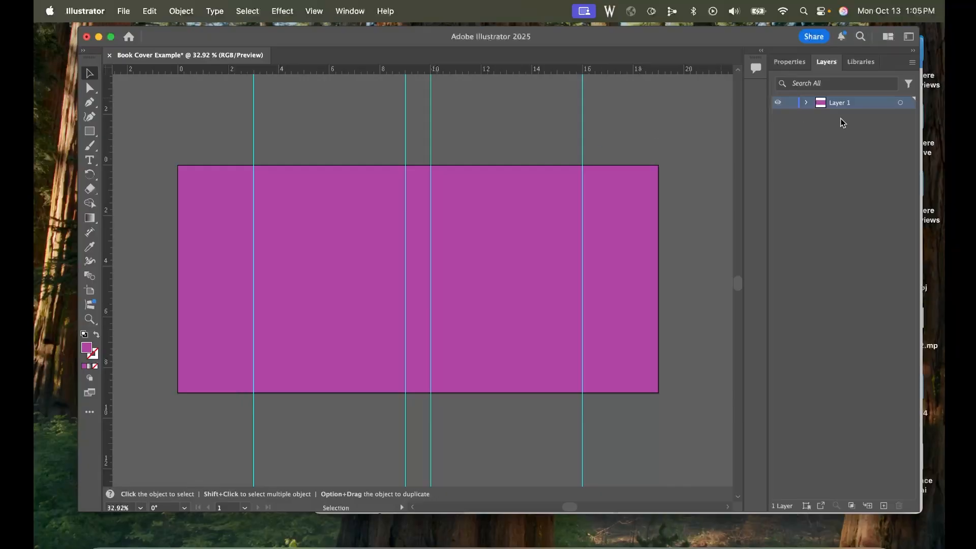
left_click(807, 103)
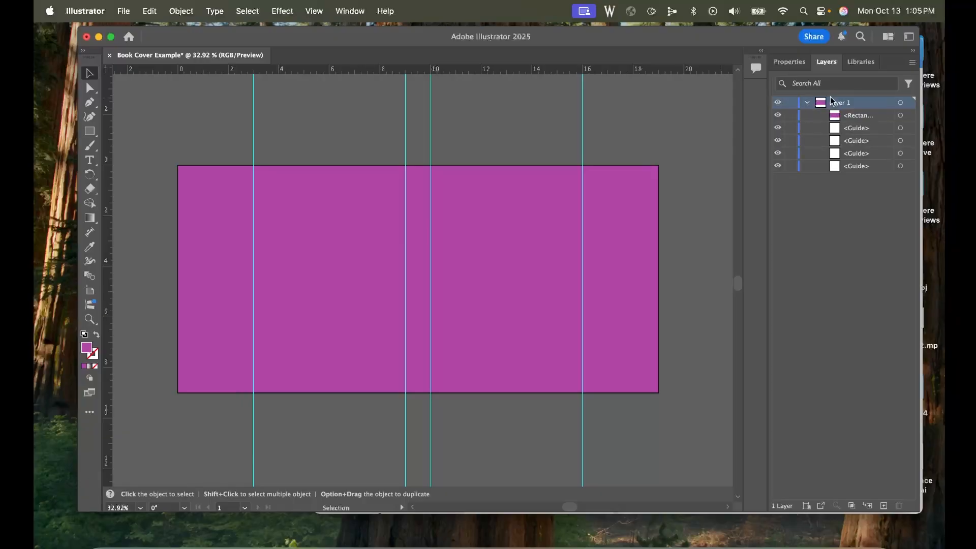
left_click(789, 116)
left_click(806, 103)
left_click(792, 104)
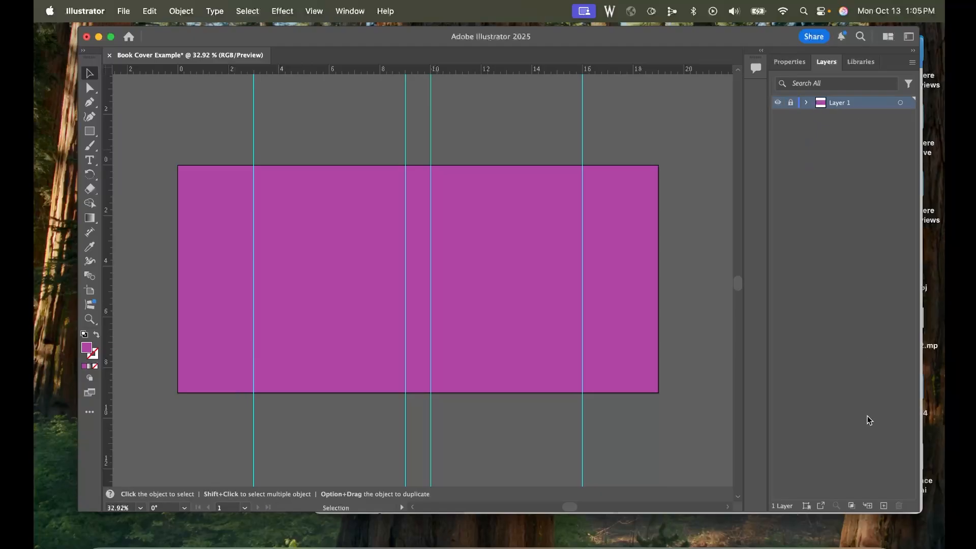
- Add a new layer above the locked Layer 1 and switch the active layer between the two
left_click(883, 506)
left_click(832, 115)
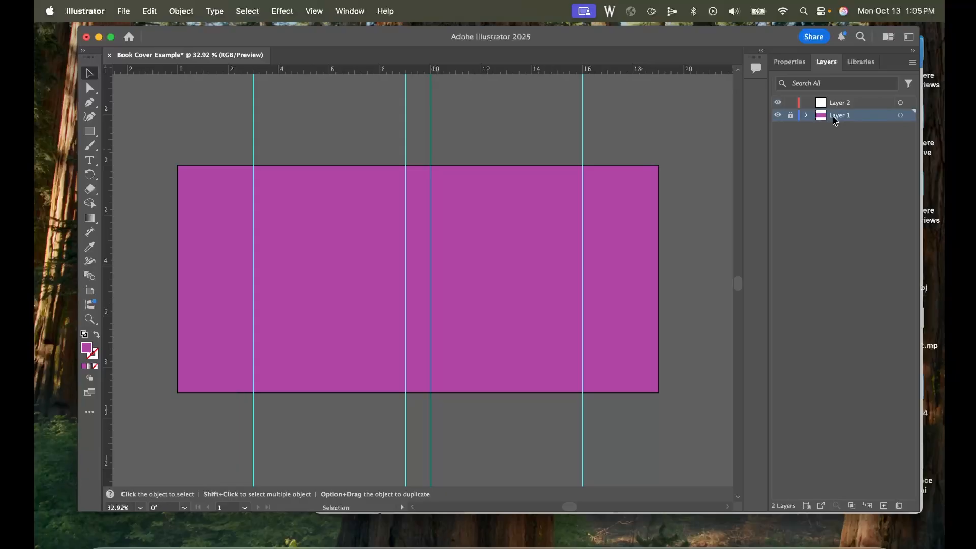
left_click(835, 104)
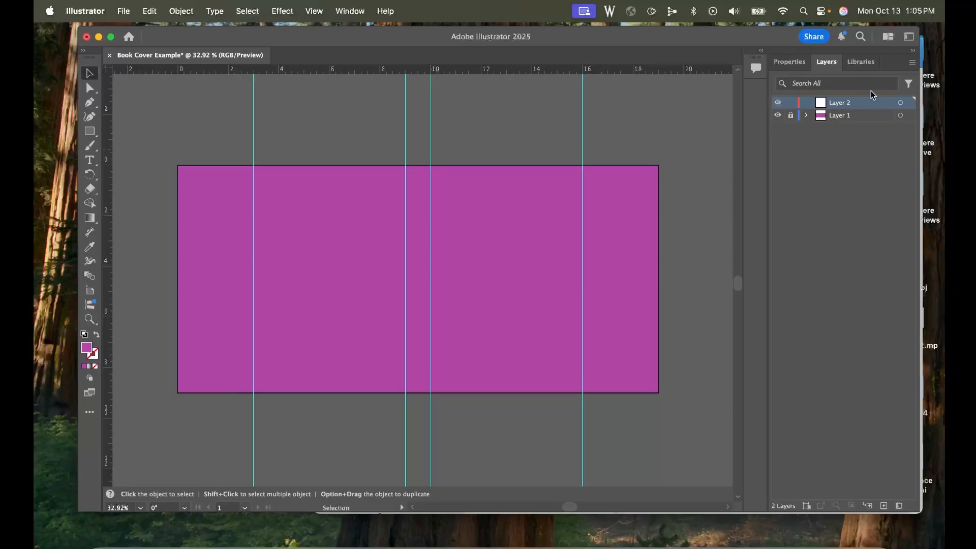
left_click(836, 116)
left_click(88, 133)
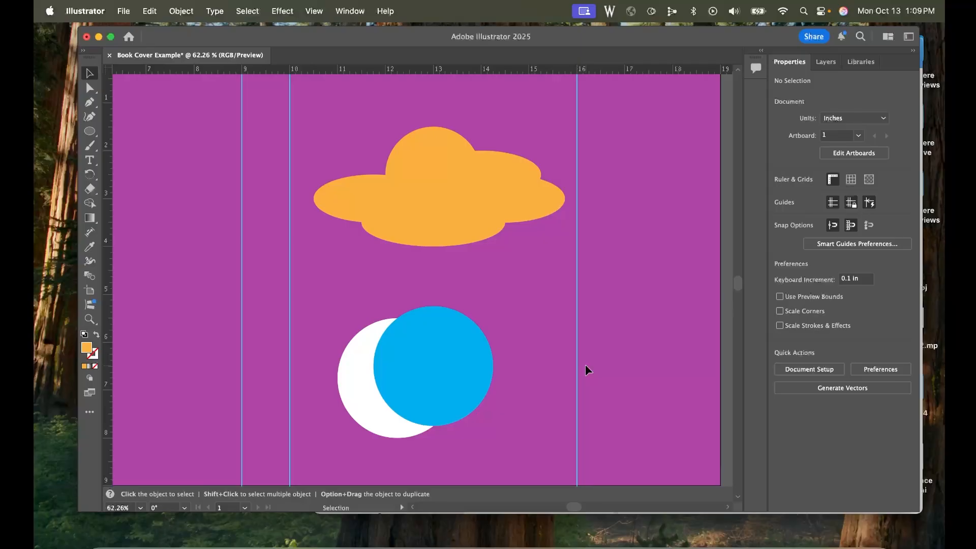
- Reposition the cloud's round top ellipse at X 12.5 in, Y 2.75 in, and undo the bottom ellipse's shift
left_click(407, 239)
mouse_move(437, 198)
left_mouse_down()
mouse_move(436, 170)
mouse_move(431, 202)
mouse_move(389, 150)
mouse_move(420, 264)
mouse_move(455, 223)
mouse_move(438, 200)
left_mouse_up()
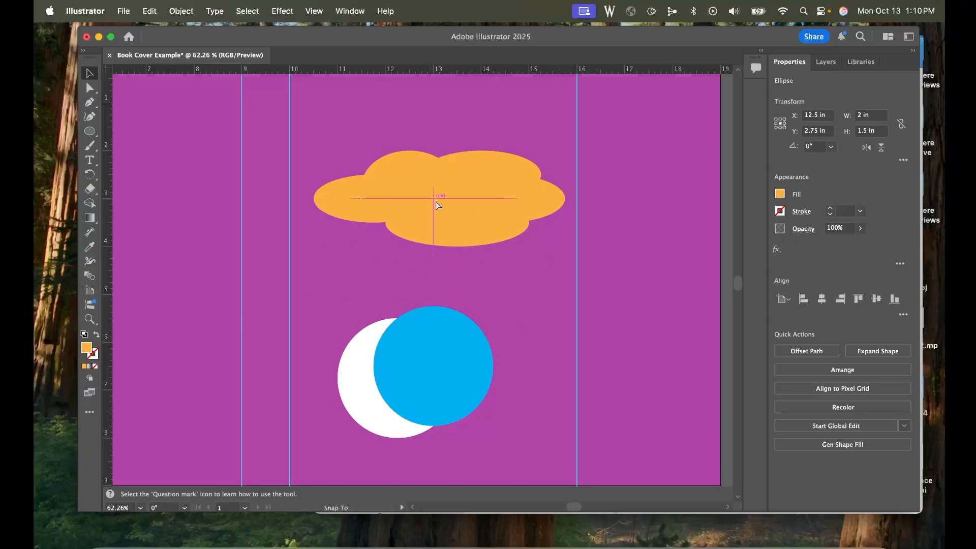
key("super+z")
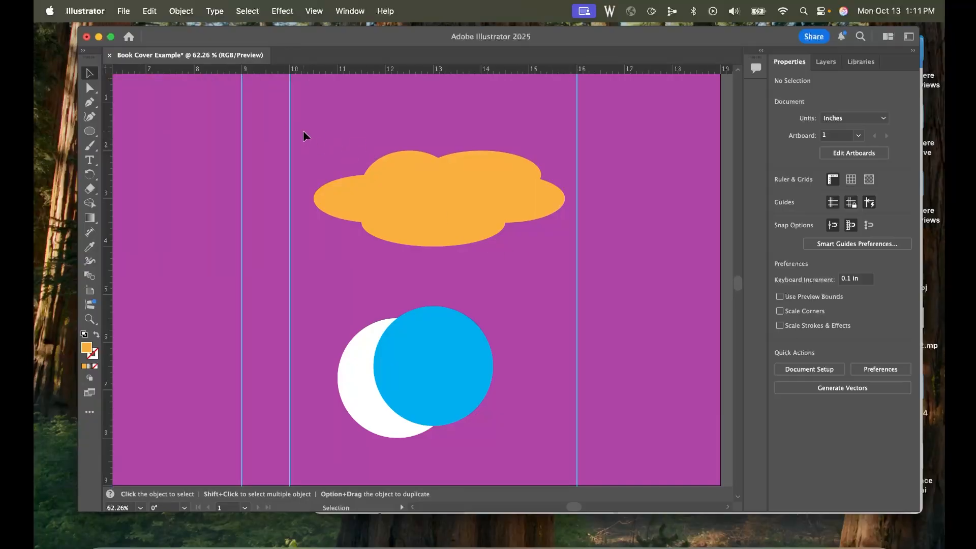
- Select all the cloud's overlapping ellipses and merge them into one shape with the Shape Builder tool
left_click_drag(565, 293, 575, 274)
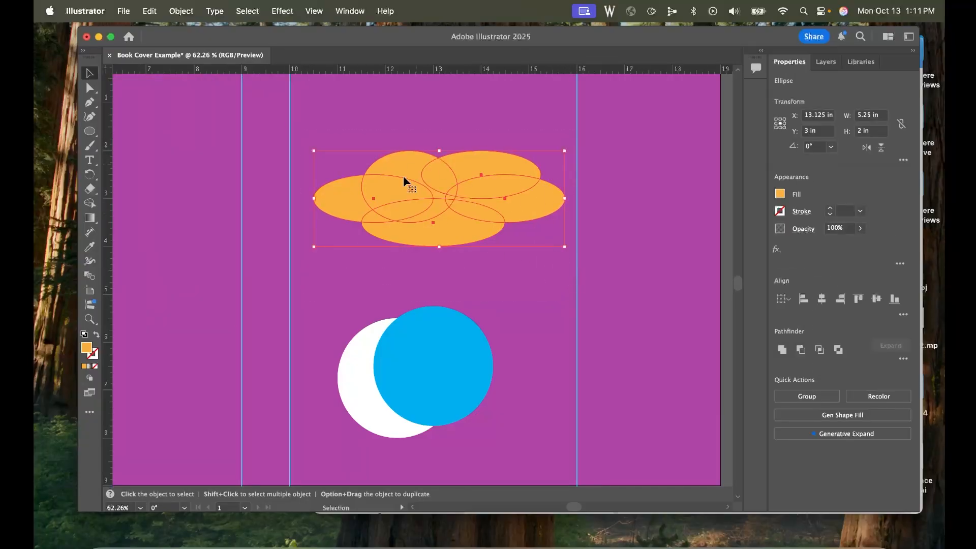
left_click(91, 205)
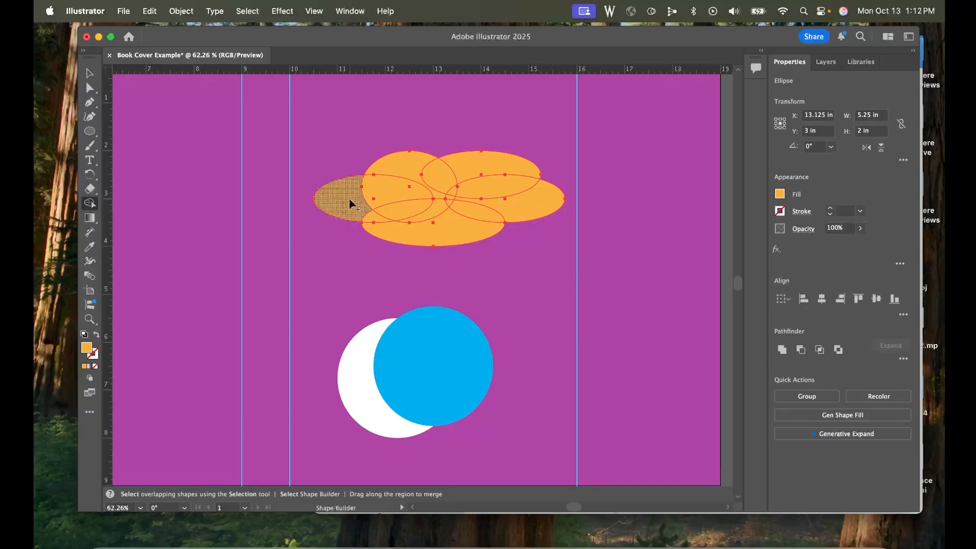
mouse_move(366, 199)
left_mouse_down()
mouse_move(402, 167)
mouse_move(470, 172)
mouse_move(450, 194)
mouse_move(461, 204)
mouse_move(424, 218)
mouse_move(377, 221)
left_mouse_up()
key("v")
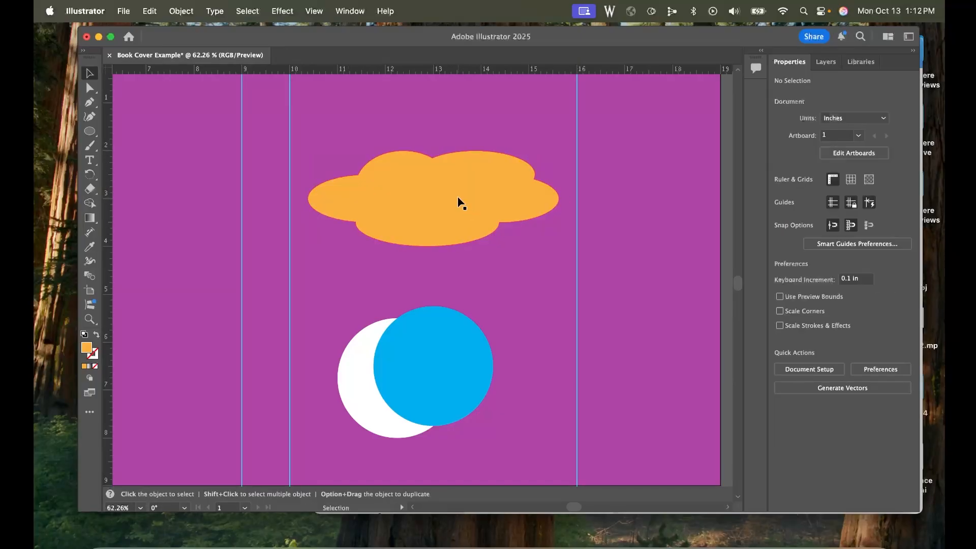
- Change the merged cloud's fill to a lighter yellow-orange
left_click(458, 198)
left_click(781, 194)
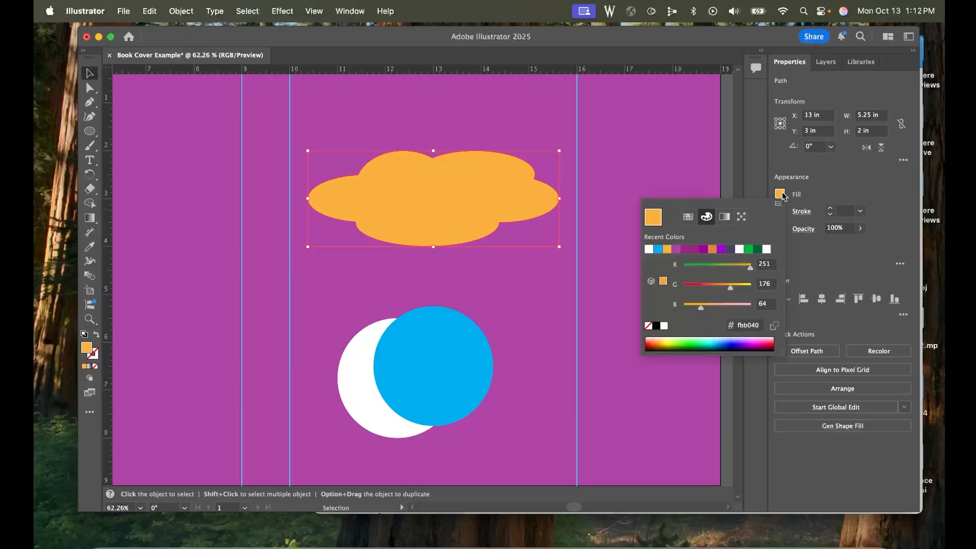
left_click(739, 252)
left_click(859, 190)
key("super+z")
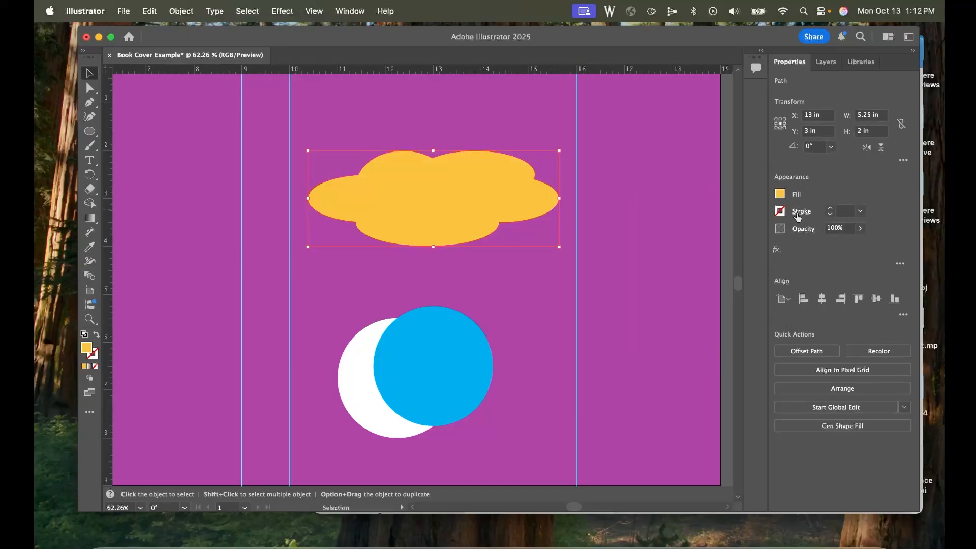
- Give the cloud a 3 pt white stroke and deselect it
left_click(829, 208)
left_click(829, 208)
left_click(829, 208)
left_click(780, 211)
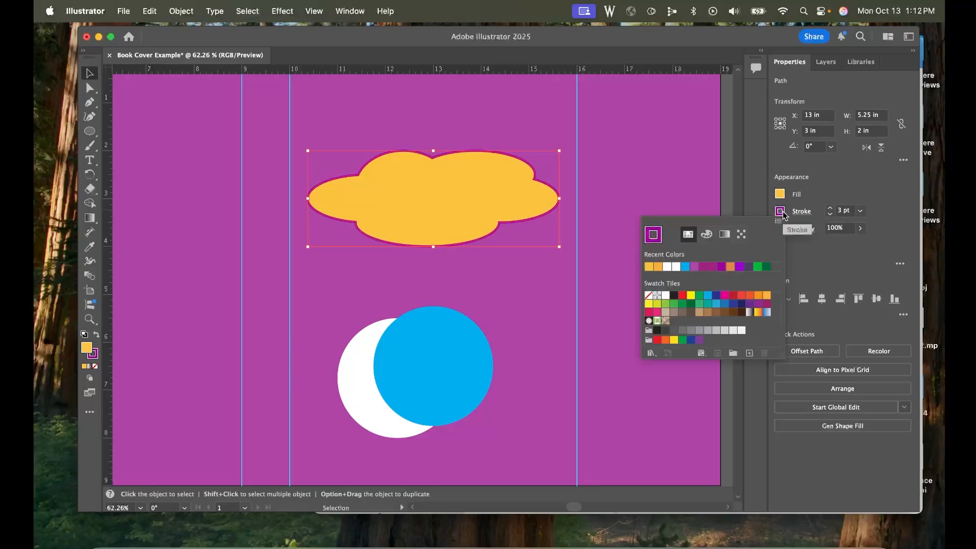
left_click(672, 268)
left_click(602, 199)
scroll(396, 349, "down", 1)
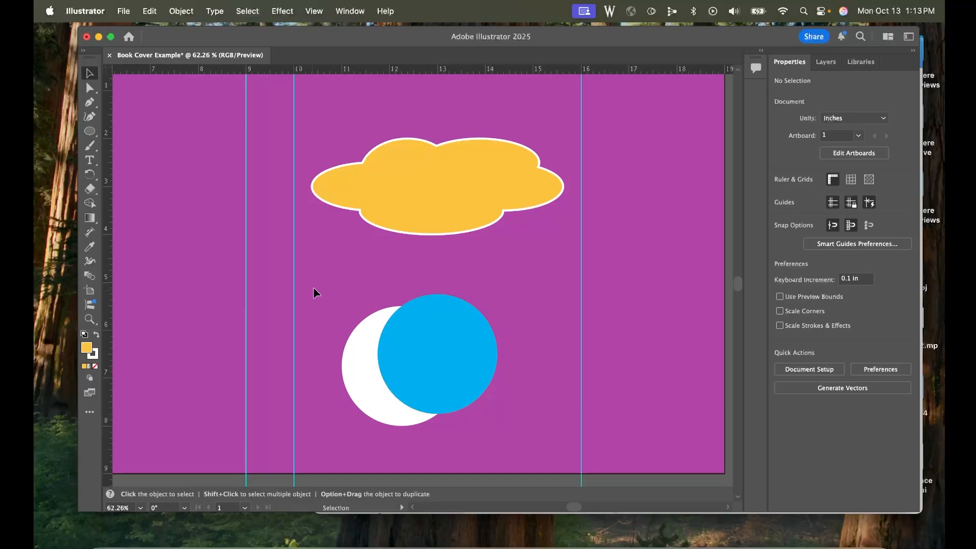
- Cut the blue circle and its overlap from the white circle with Shape Builder to form a crescent, and move the crescent
left_click_drag(317, 284, 511, 442)
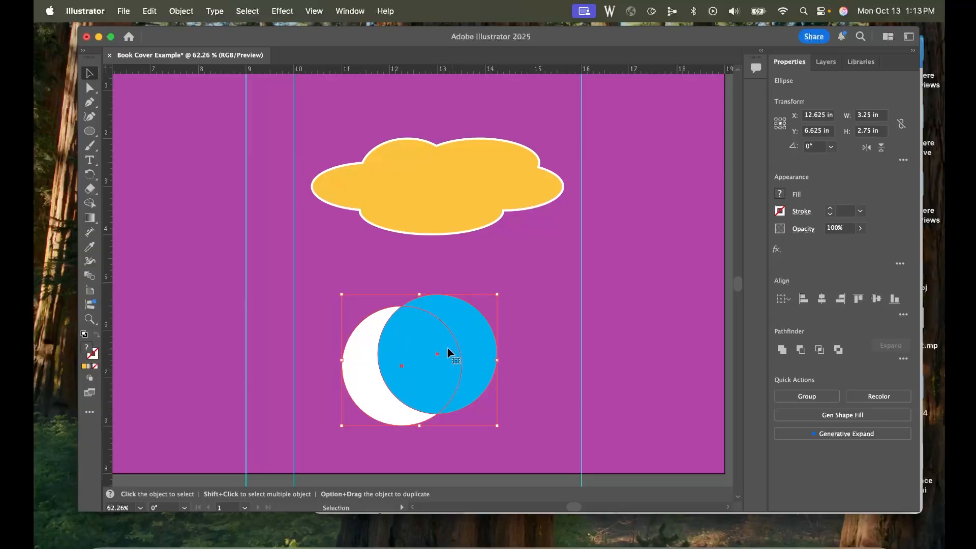
left_click(90, 203)
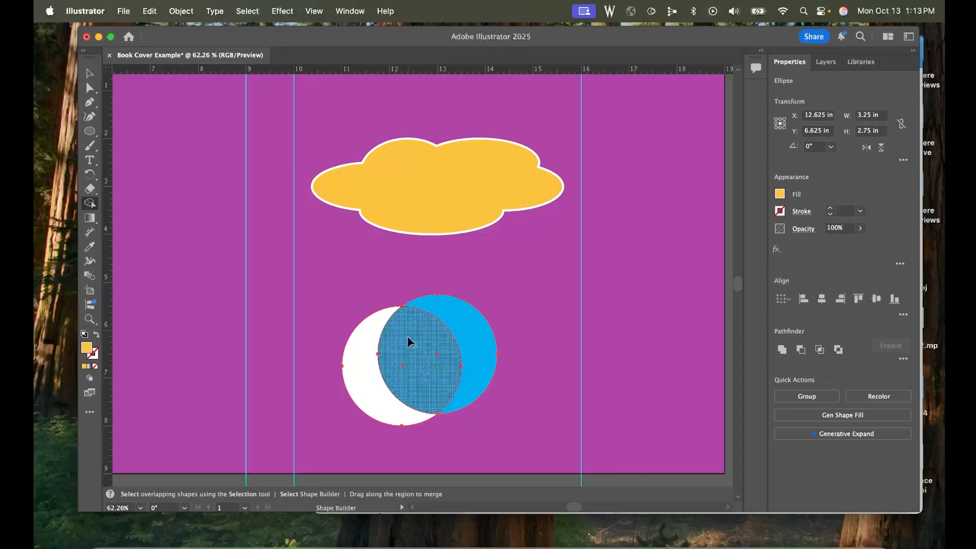
mouse_move(408, 341)
left_mouse_down()
mouse_move(462, 312)
mouse_move(466, 298)
left_mouse_up()
key("v")
left_click_drag(383, 370, 401, 342)
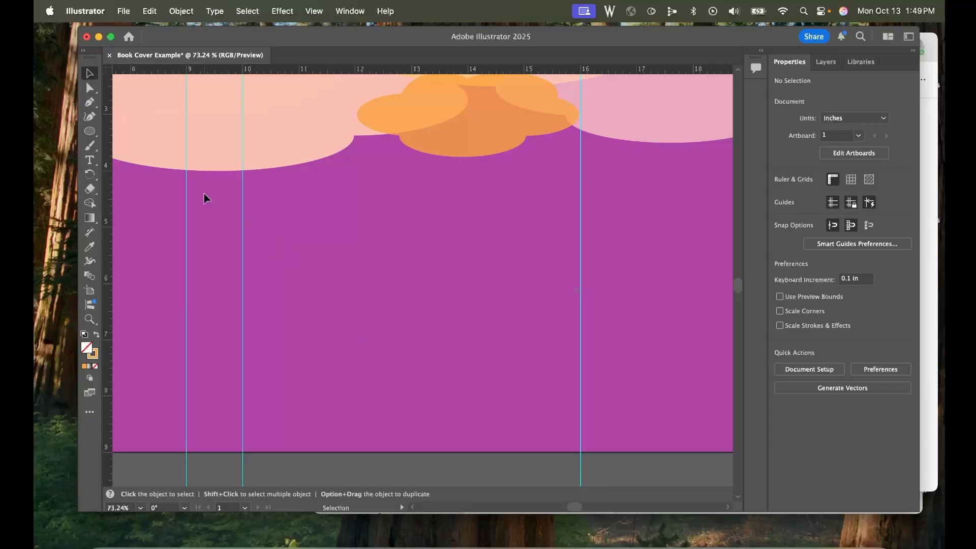
- Draw a closed wavy outline about 5.5 x 2.6 in with the Pencil tool and a 6 pt stroke in the front cover's purple area
left_click(89, 146)
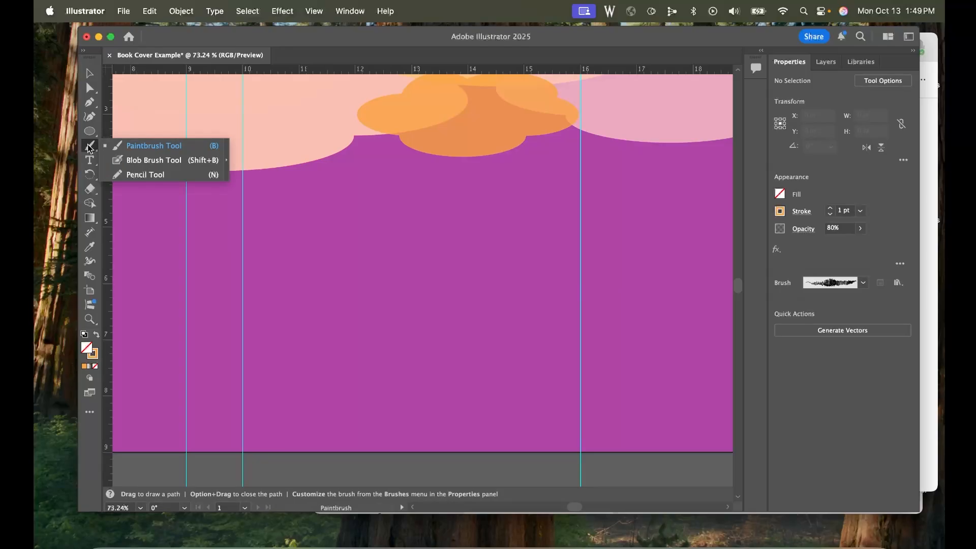
left_click(147, 175)
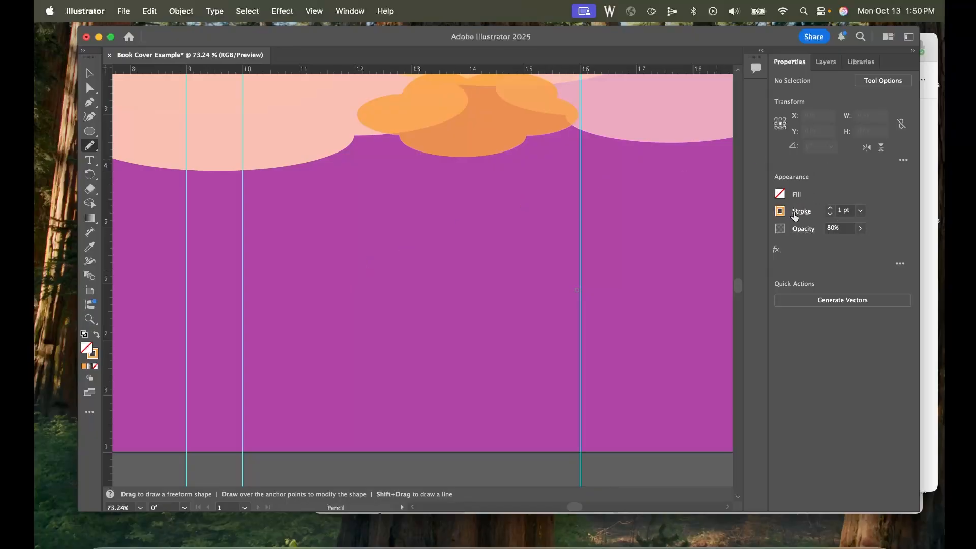
left_click(830, 208)
mouse_move(269, 295)
left_mouse_down()
mouse_move(463, 266)
mouse_move(508, 237)
mouse_move(550, 245)
mouse_move(570, 228)
mouse_move(563, 264)
mouse_move(415, 341)
mouse_move(342, 362)
mouse_move(313, 362)
mouse_move(288, 322)
mouse_move(268, 299)
left_mouse_up()
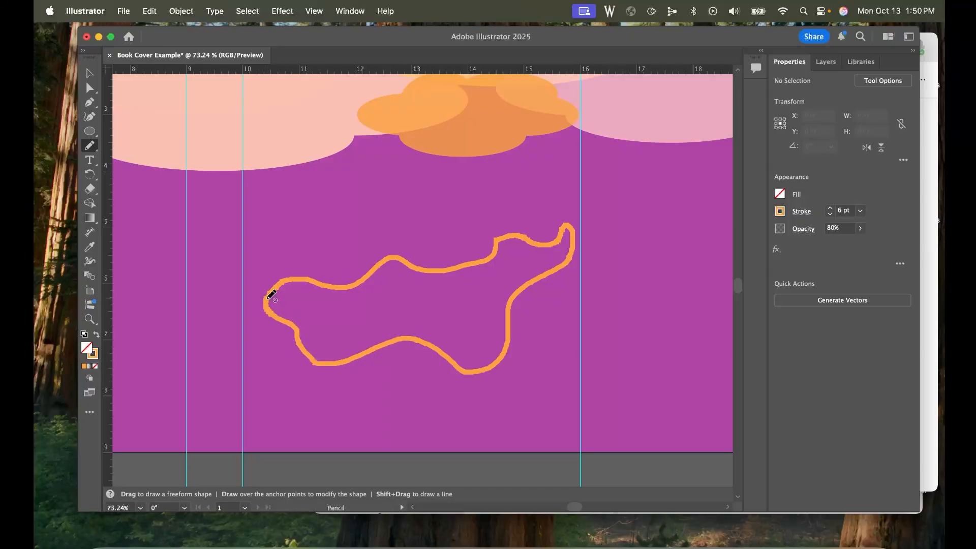
left_click_drag(268, 298, 269, 299)
key("v")
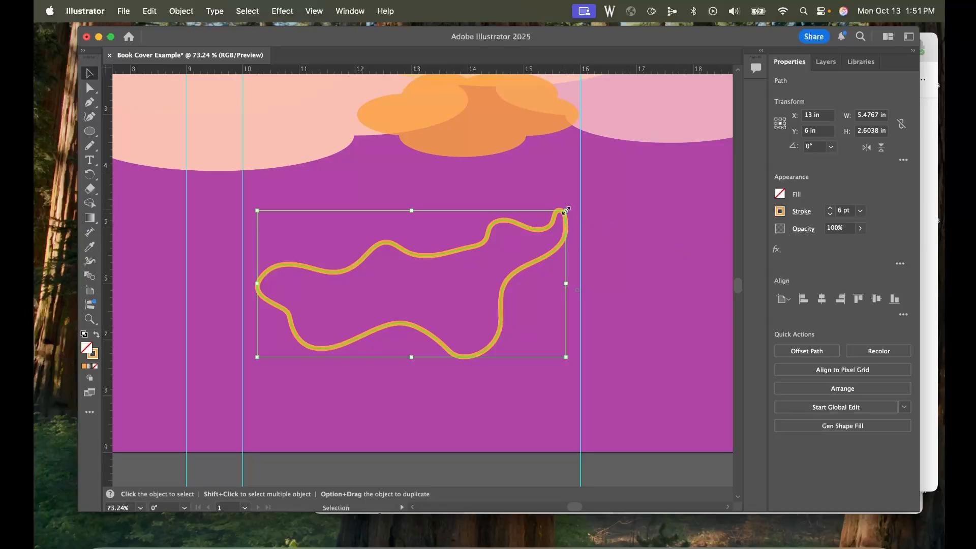
- Enlarge the wavy outline to about 5.7 x 2.8 in, reaching the 16 in guide, and pull one upper-edge anchor point upward
left_click_drag(566, 211, 580, 196)
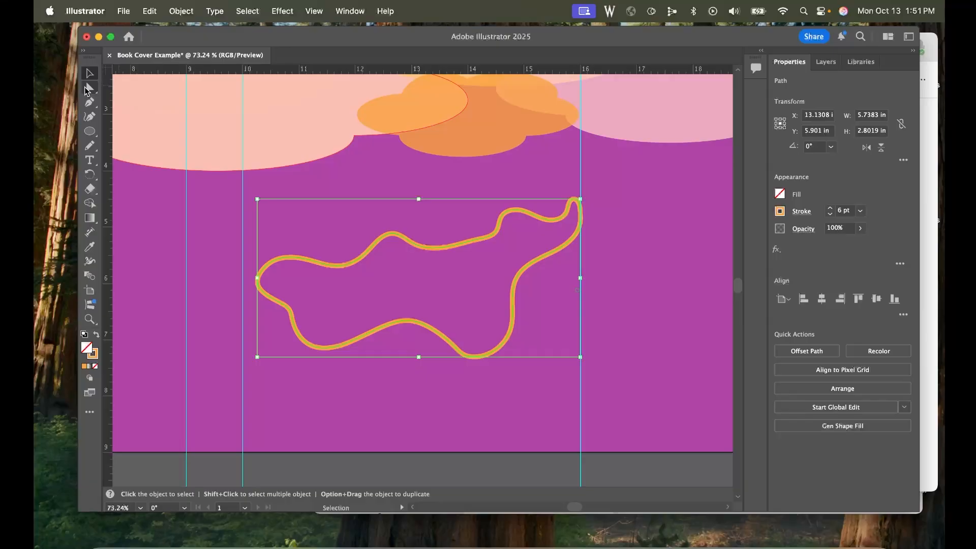
left_click(89, 91)
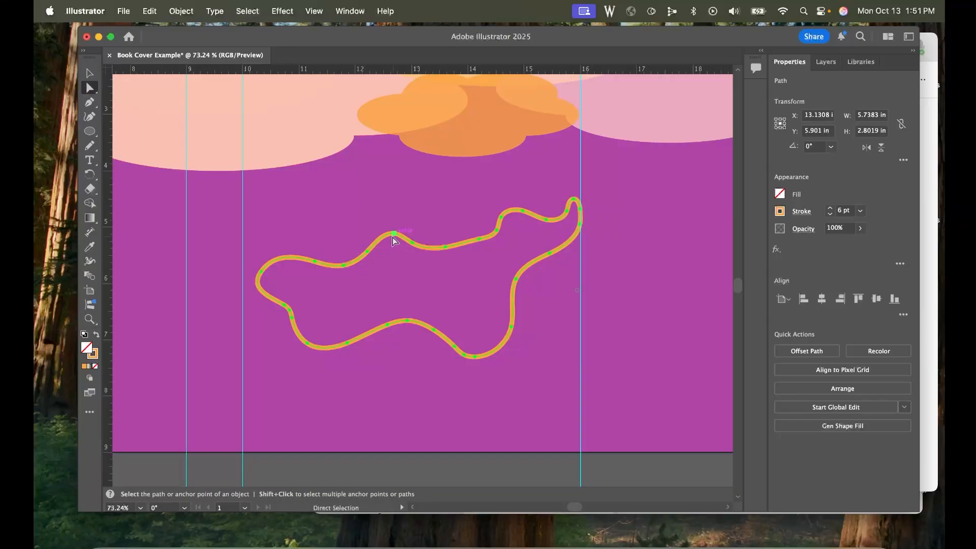
left_click_drag(392, 234, 385, 205)
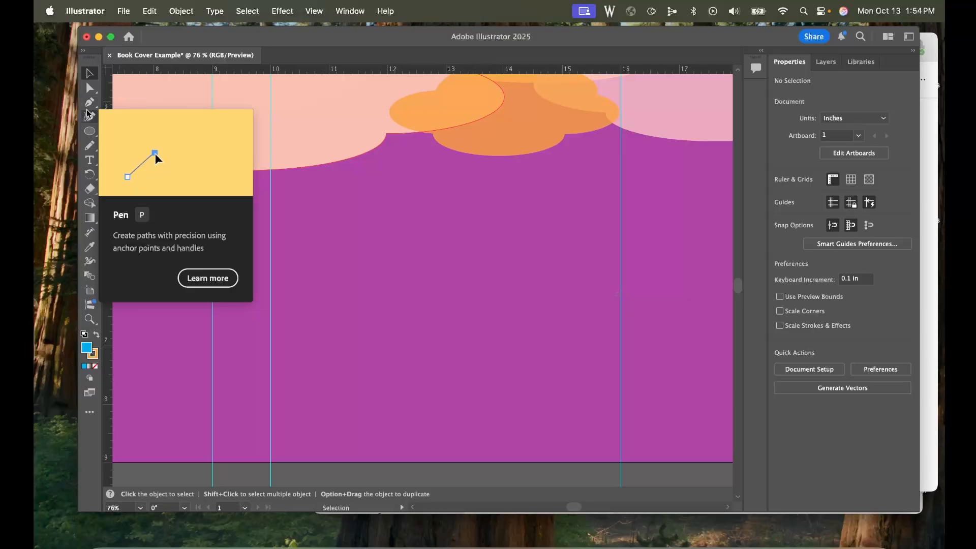
- Choose the Pen tool and set its fill to None
left_click(90, 103)
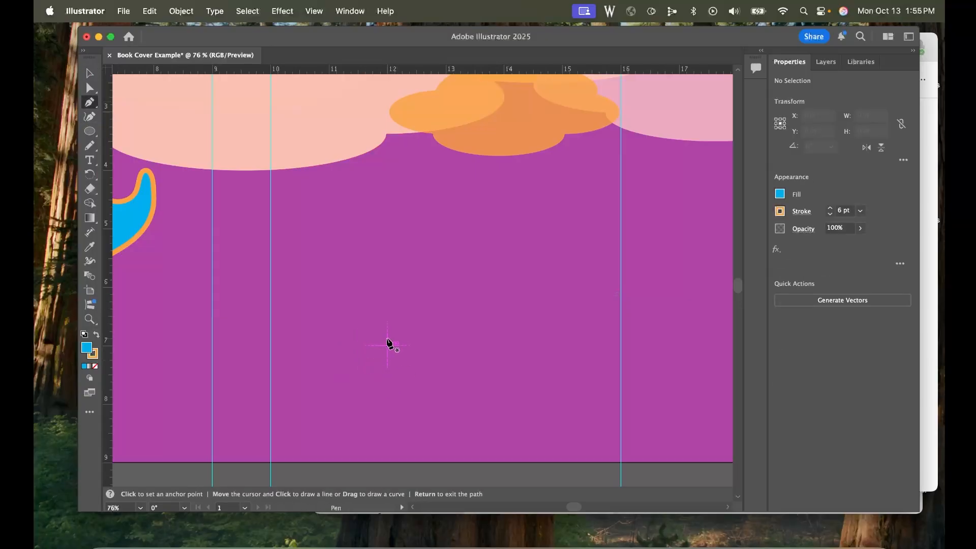
left_click(780, 194)
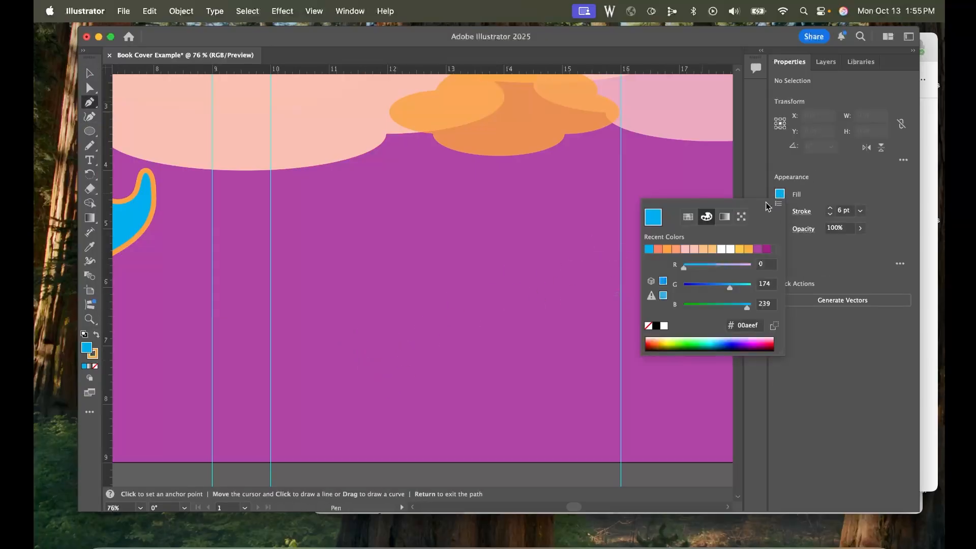
left_click(654, 327)
left_click(650, 328)
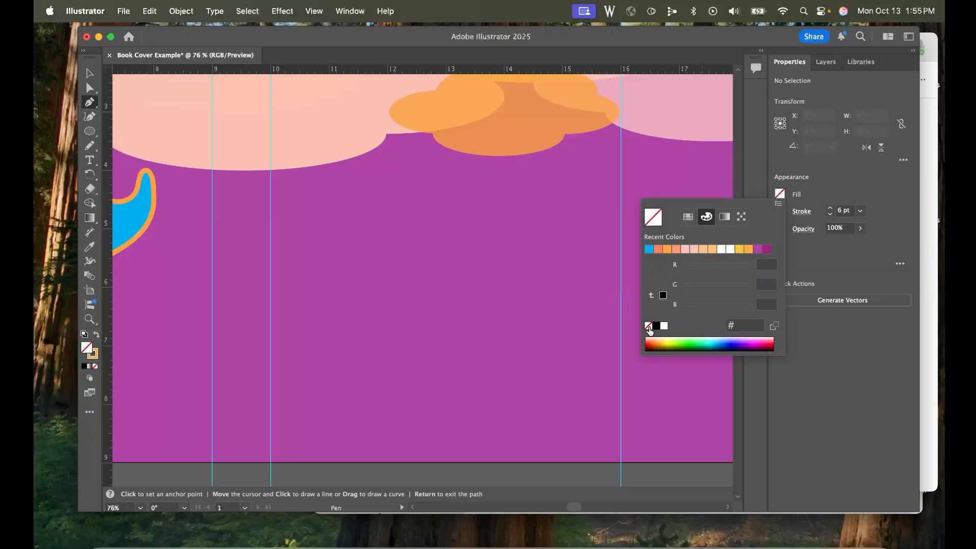
left_click(844, 178)
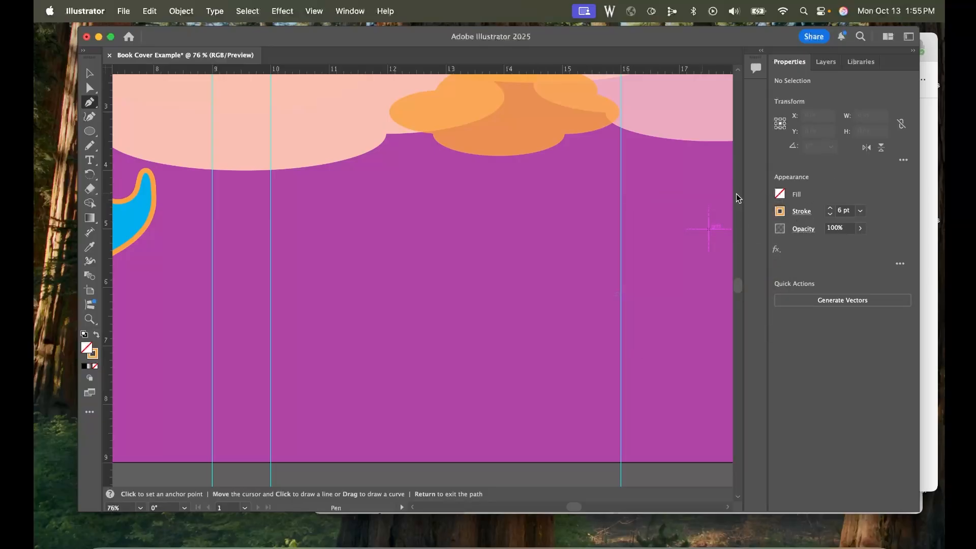
- Draw a closed five-sided shape about 3.5 in wide from straight Pen segments in the front cover's purple area
left_click(446, 375)
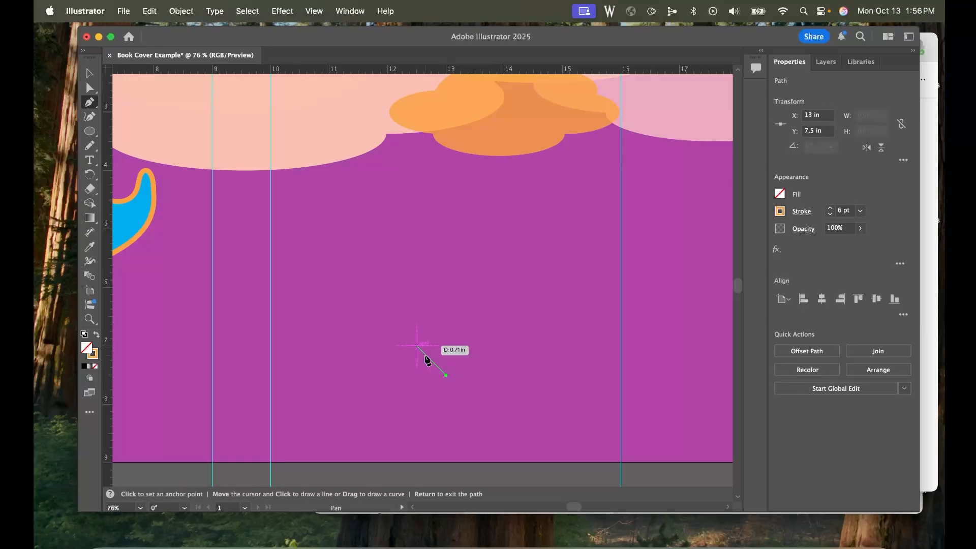
left_click(358, 287)
left_click(442, 227)
left_click(533, 258)
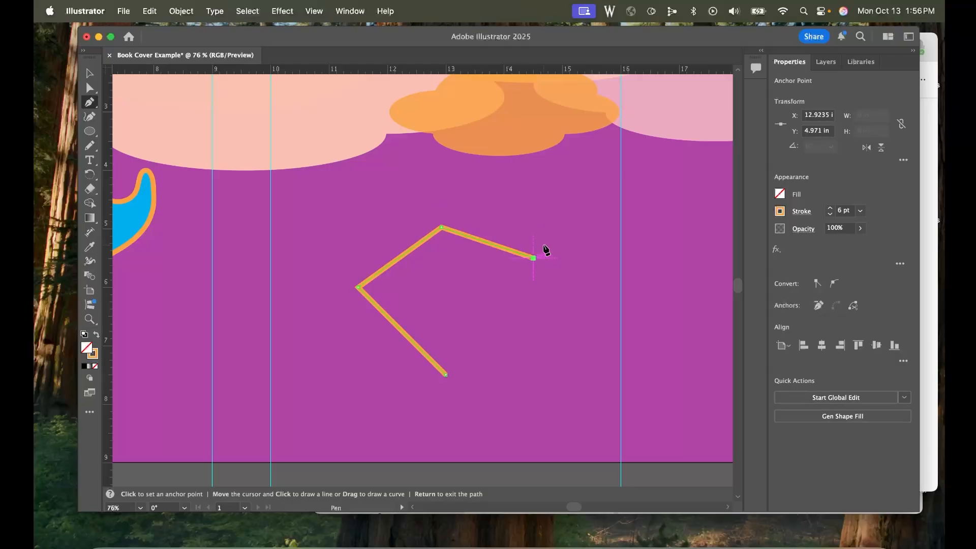
left_click(563, 346)
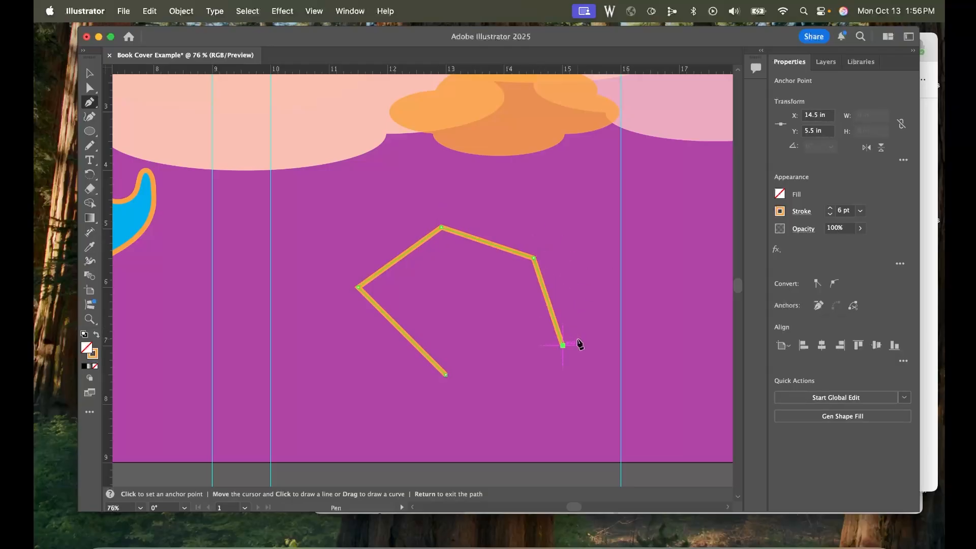
left_click(445, 375)
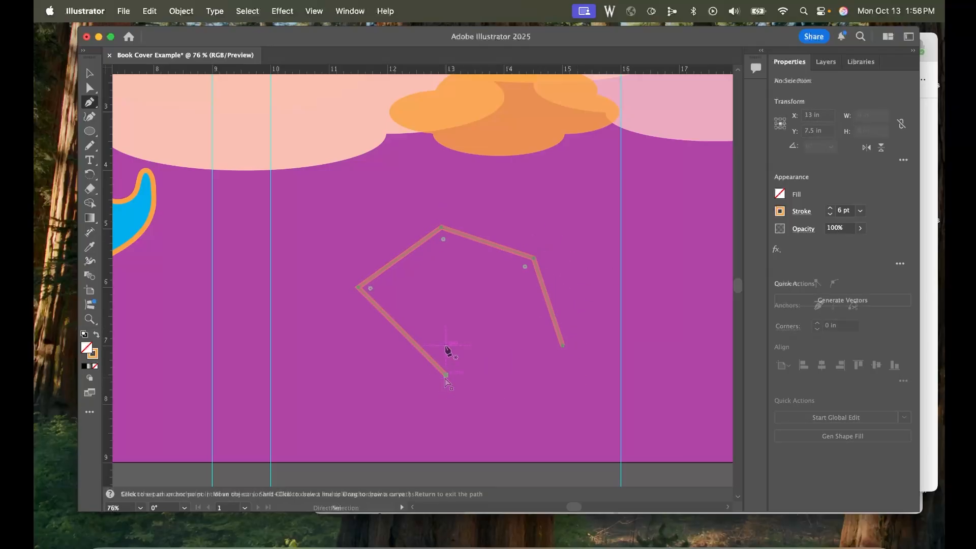
- Draw a freeform curved shape about 4 in wide with smooth Pen anchor points in the front cover's purple area
left_click(446, 345)
left_click_drag(358, 287, 441, 239)
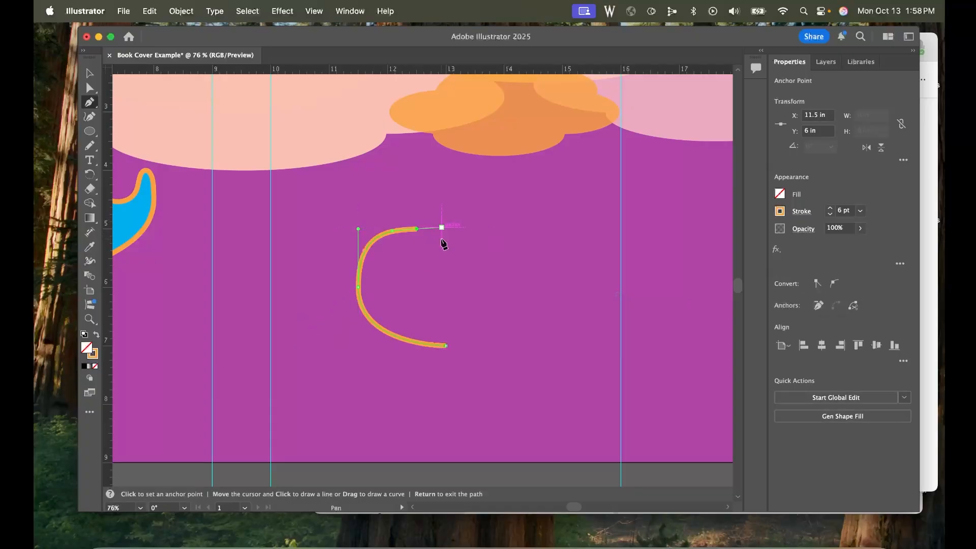
left_click_drag(504, 200, 533, 170)
left_click_drag(591, 199, 592, 229)
left_click_drag(562, 317, 530, 339)
left_click_drag(533, 404, 504, 404)
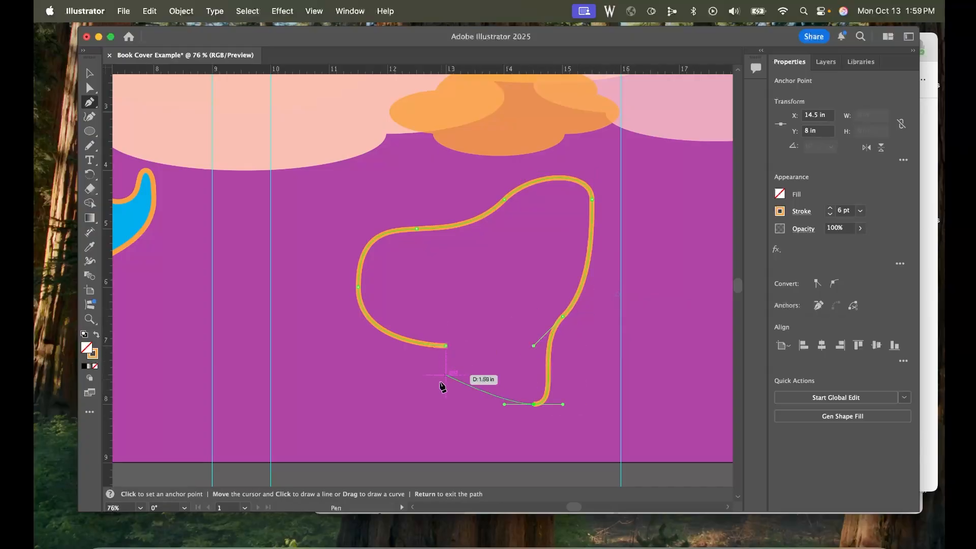
mouse_move(446, 375)
left_mouse_down()
mouse_move(431, 386)
mouse_move(417, 375)
left_mouse_up()
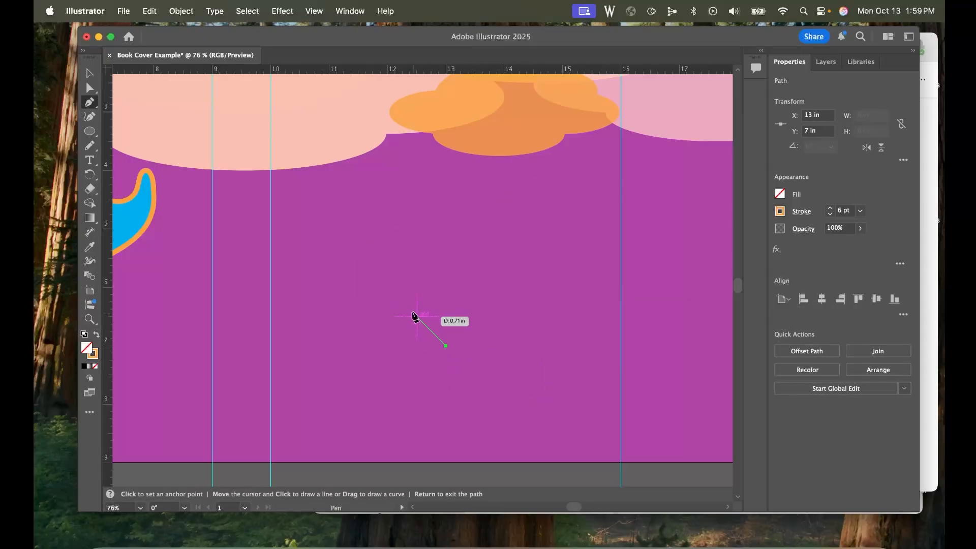
- Draw a closed heart with curved Pen segments, starting and ending at its lower tip at 13 in, 7 in
left_click_drag(388, 287, 388, 258)
left_click_drag(416, 258, 503, 308)
left_click(446, 287)
left_click_drag(445, 345, 396, 379)
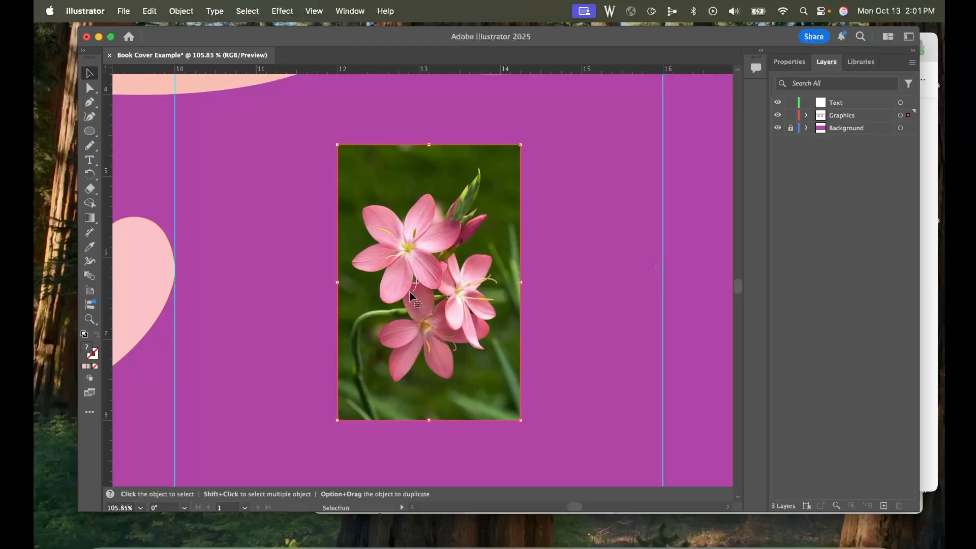
- Lower the flower photo's opacity to 60%
left_click(791, 62)
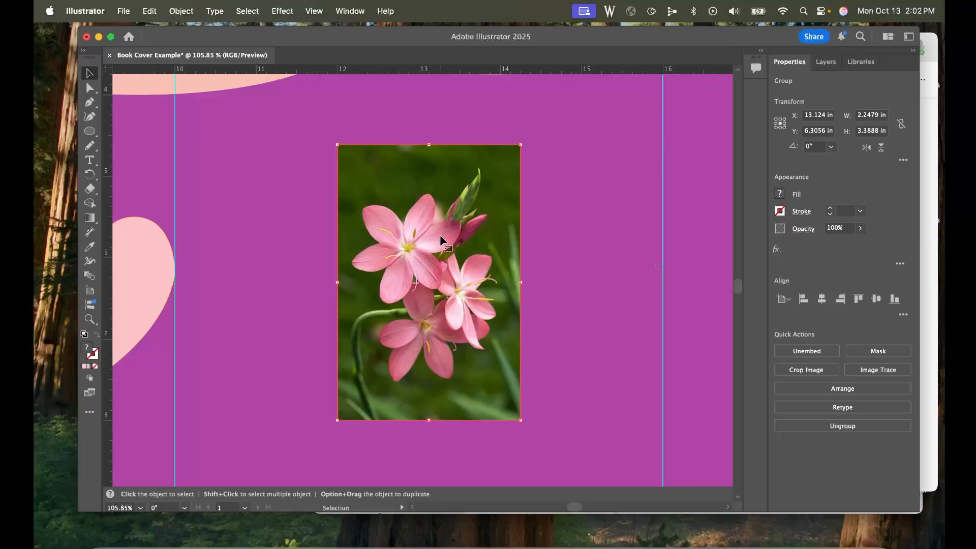
left_click(859, 228)
left_click_drag(859, 244, 841, 246)
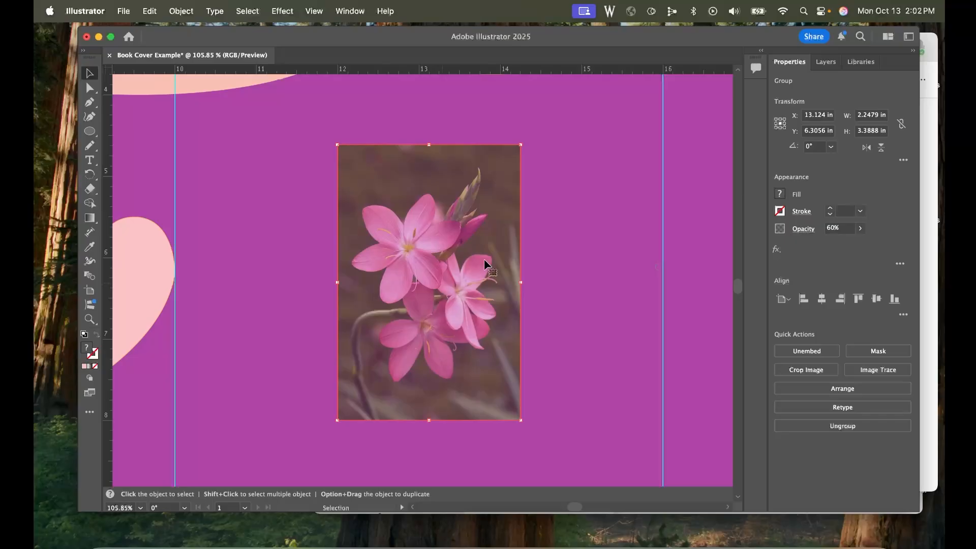
- Expand the Graphics layer and lock the flower image VkSG7x
left_click(826, 62)
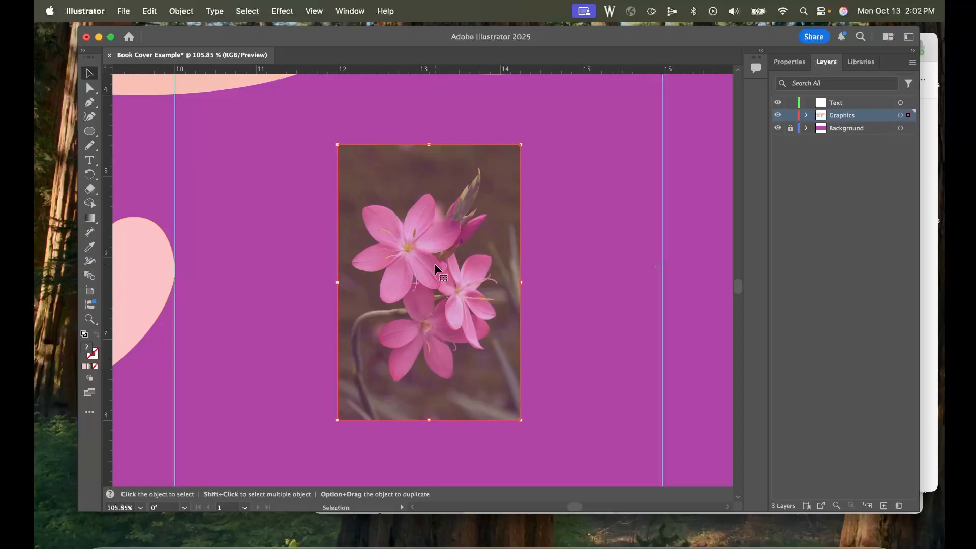
left_click(806, 115)
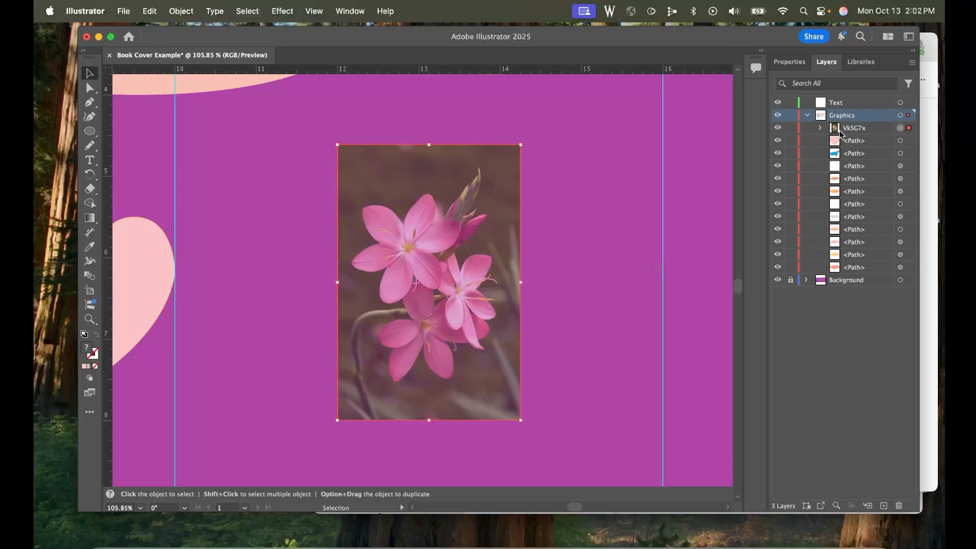
left_click(854, 132)
left_click(790, 128)
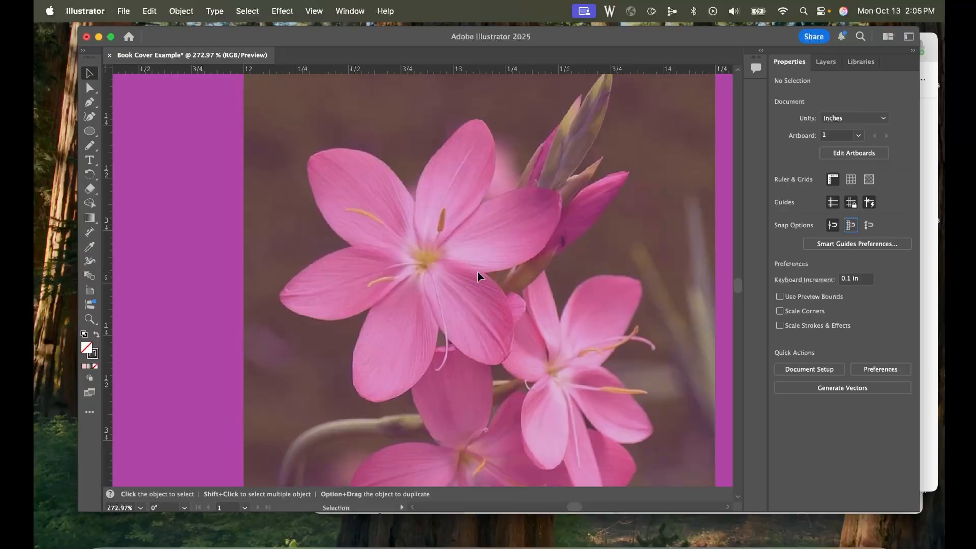
- Start a Pen outline of the largest flower by tracing its left petal down to the notch above the lower-left petal
key("p")
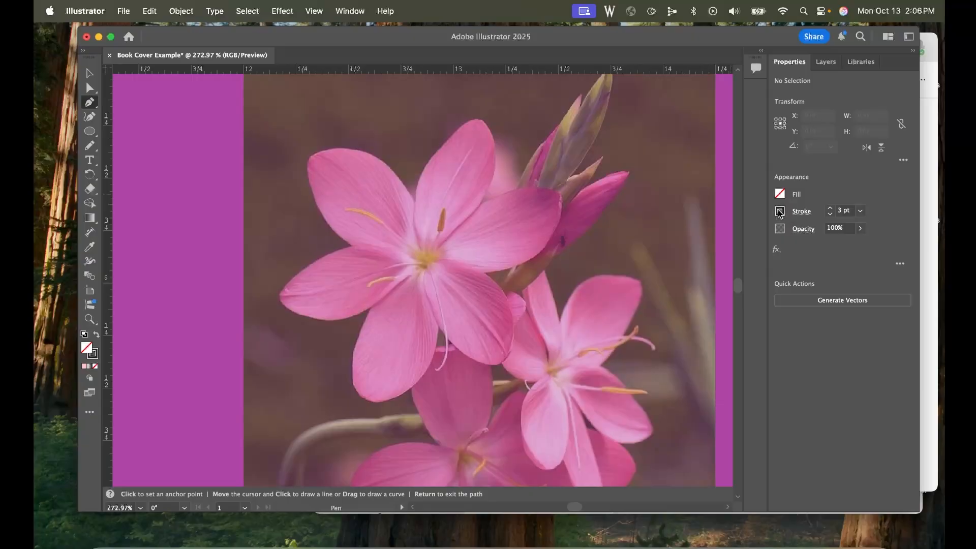
left_click(354, 248)
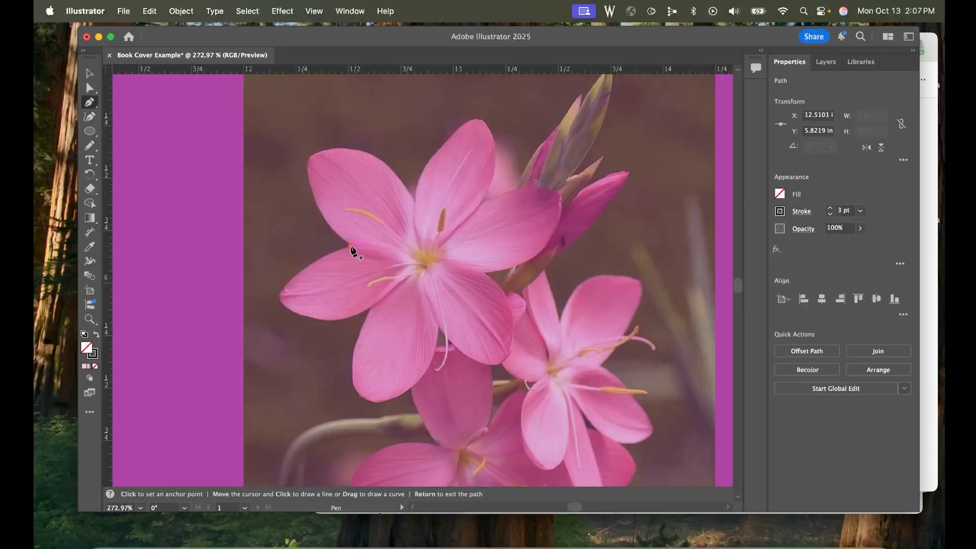
left_click(307, 266)
mouse_move(279, 296)
left_mouse_down()
mouse_move(281, 310)
mouse_move(339, 320)
left_mouse_up()
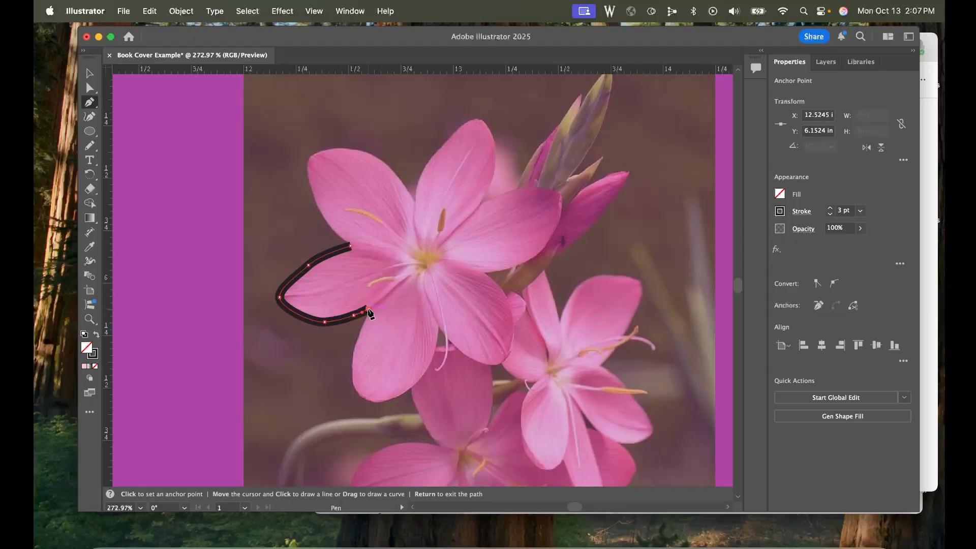
left_click(367, 308)
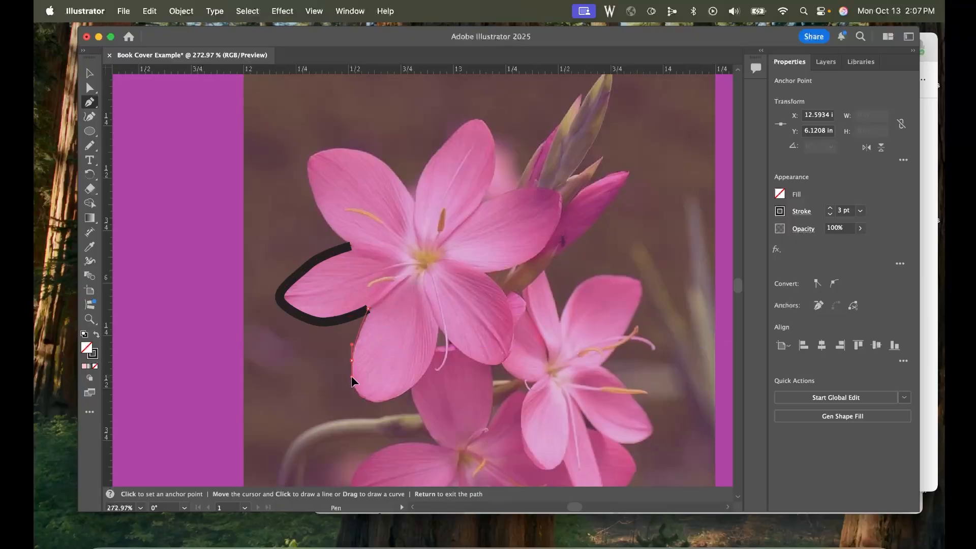
- Continue the Pen outline around the flower's two lower petals to the notch below the right petal
left_click_drag(368, 401, 423, 375)
left_click_drag(435, 348, 513, 355)
left_click(437, 328)
left_click_drag(513, 309, 509, 301)
left_click(485, 271)
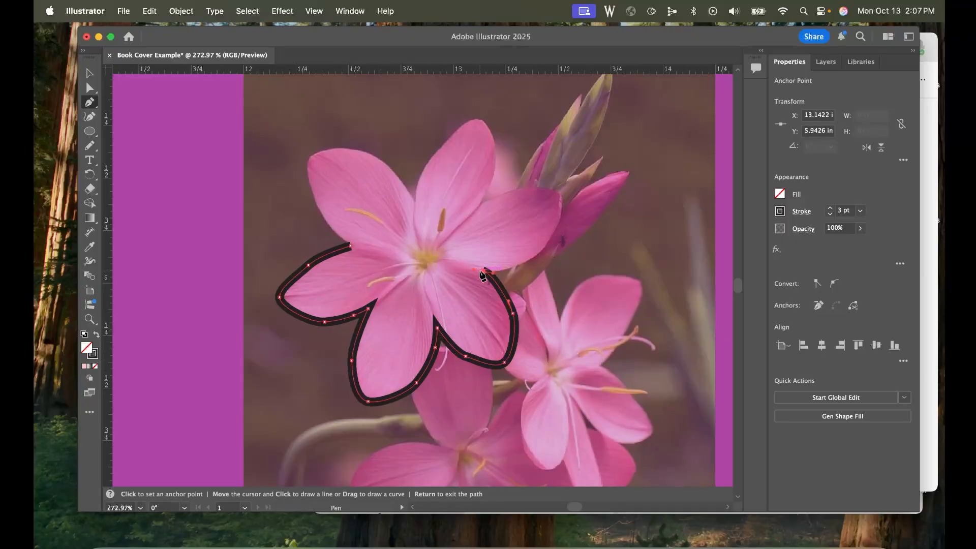
- Trace the flower's right and top petals with the Pen tool, ending at the notch beside the upper-left petal
left_click_drag(524, 262, 562, 210)
left_click(565, 194)
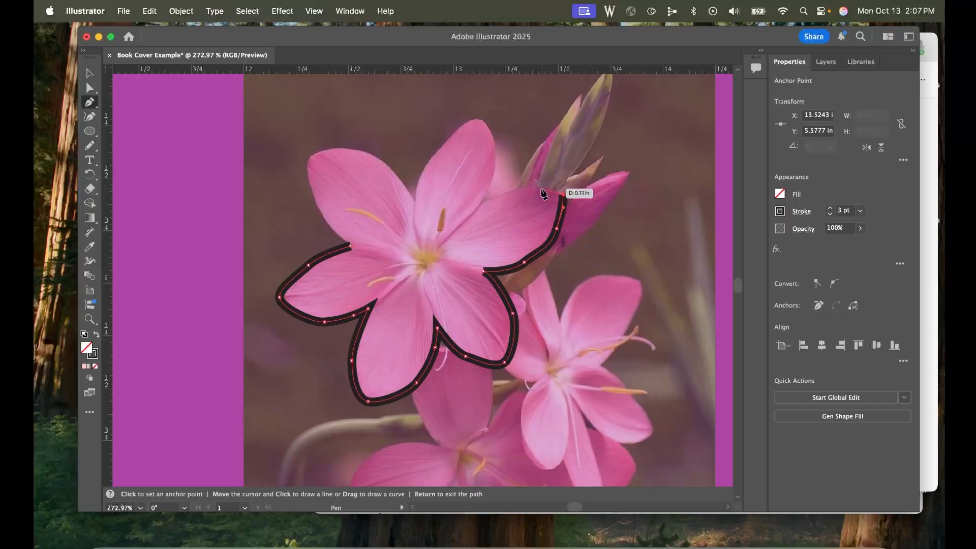
left_click(480, 210)
left_click(497, 158)
left_click(476, 120)
left_click(418, 207)
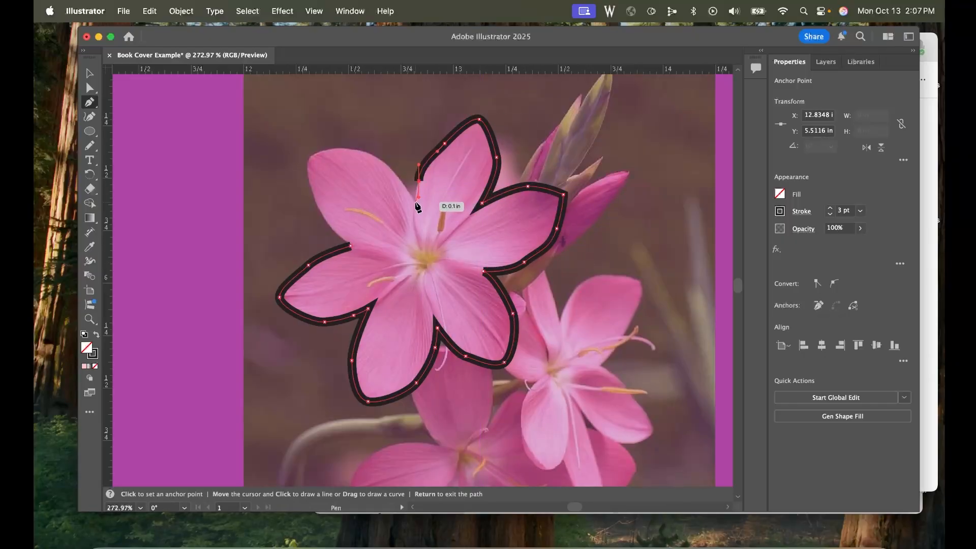
- Trace the upper-left petal, close the flower outline at its starting anchor, and return to the Selection tool
left_click(382, 159)
left_click_drag(321, 151, 320, 151)
left_click(310, 156)
left_click_drag(323, 218, 333, 227)
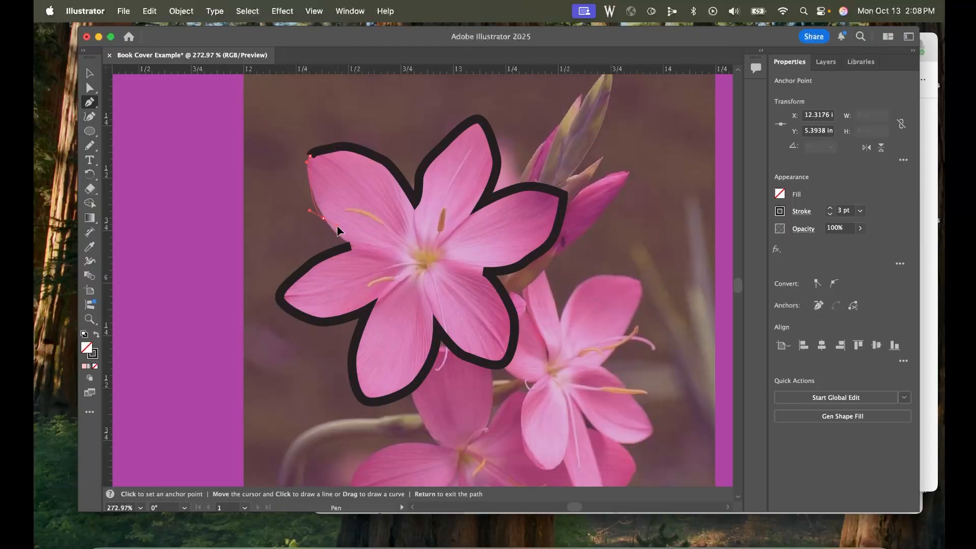
left_click(351, 246)
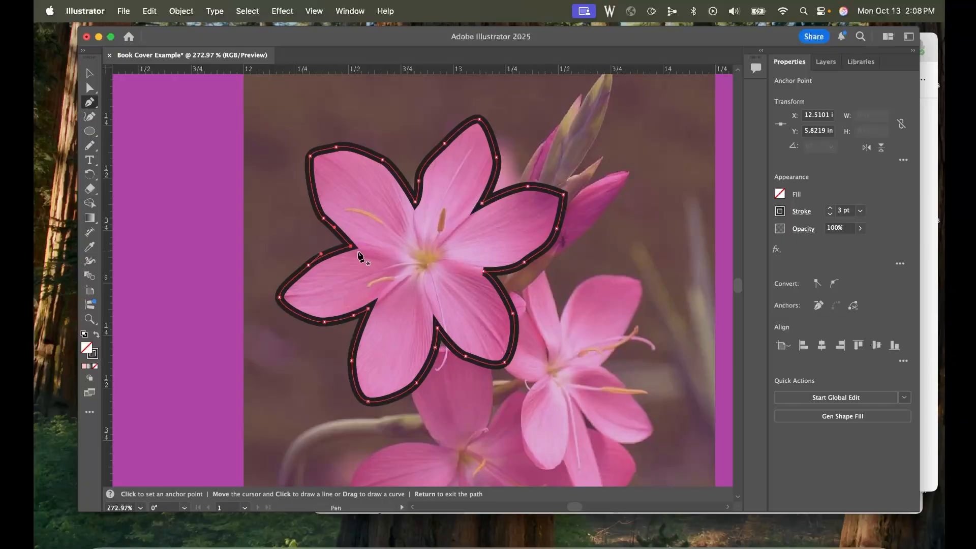
key("minus")
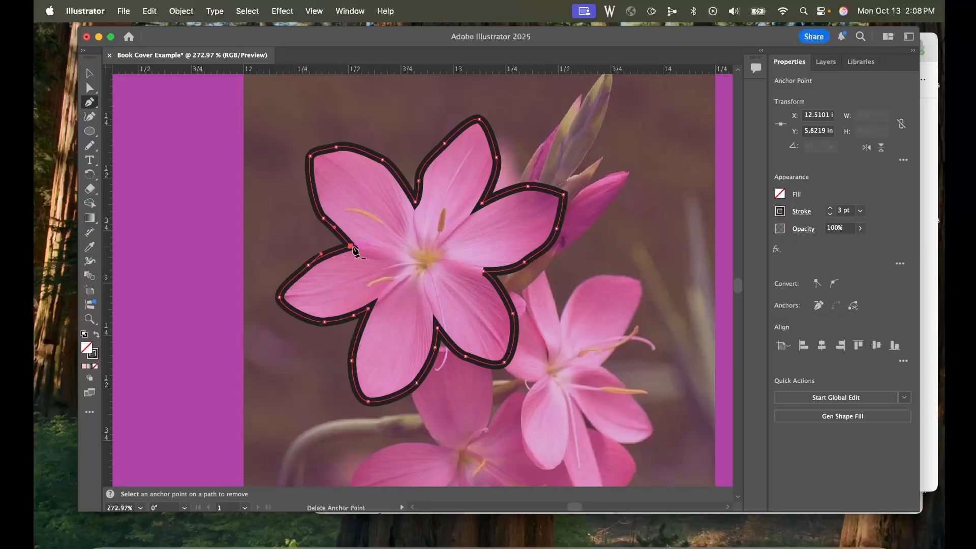
key("v")
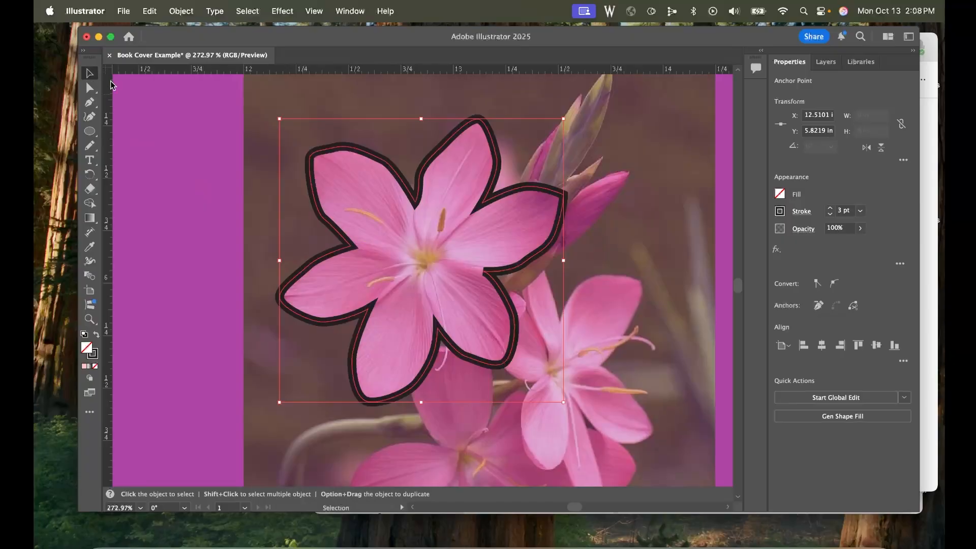
- Give the traced flower outline a yellow-orange fill and remove its stroke
left_click(779, 193)
left_click(756, 249)
left_click(826, 195)
left_click(780, 211)
left_click(650, 293)
left_click(616, 164)
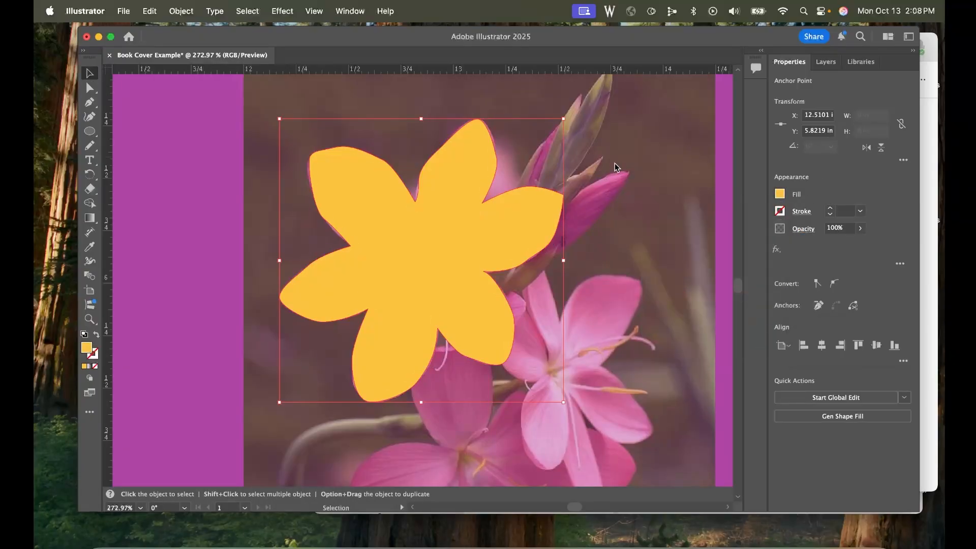
- Draw an ellipse about 0.28 x 0.23 in at the flower's center and fill it white
left_click(85, 134)
left_click_drag(397, 230, 456, 279)
key("v")
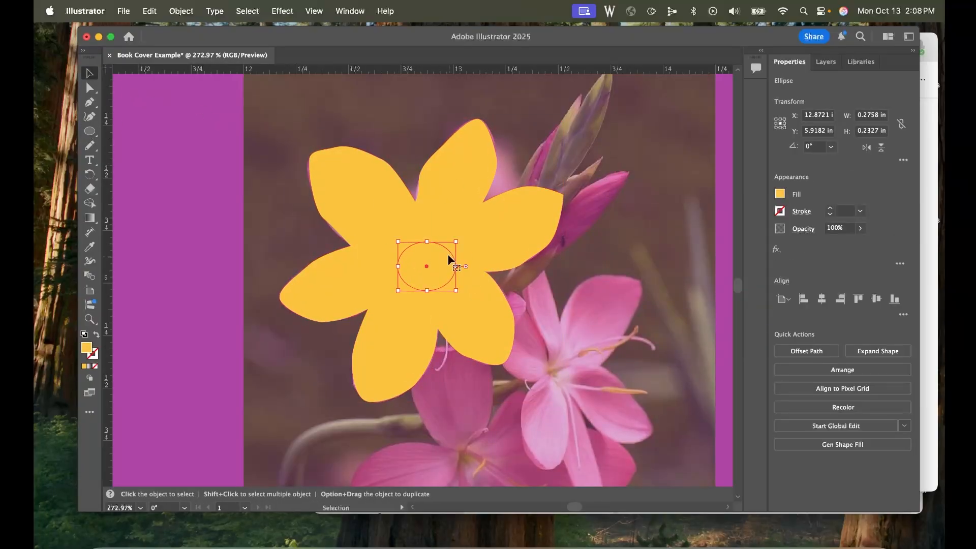
left_click(780, 193)
left_click(682, 251)
left_click(202, 283)
- Move the yellow flower and its white center off the photo into the empty purple area beside the heart
scroll(457, 247, "down", 3)
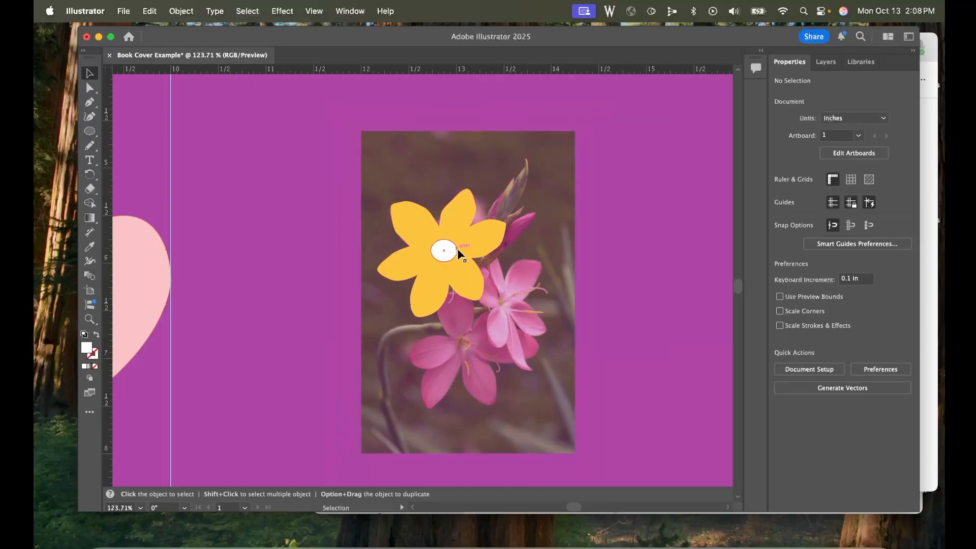
left_click_drag(456, 246, 267, 269)
left_click(400, 346)
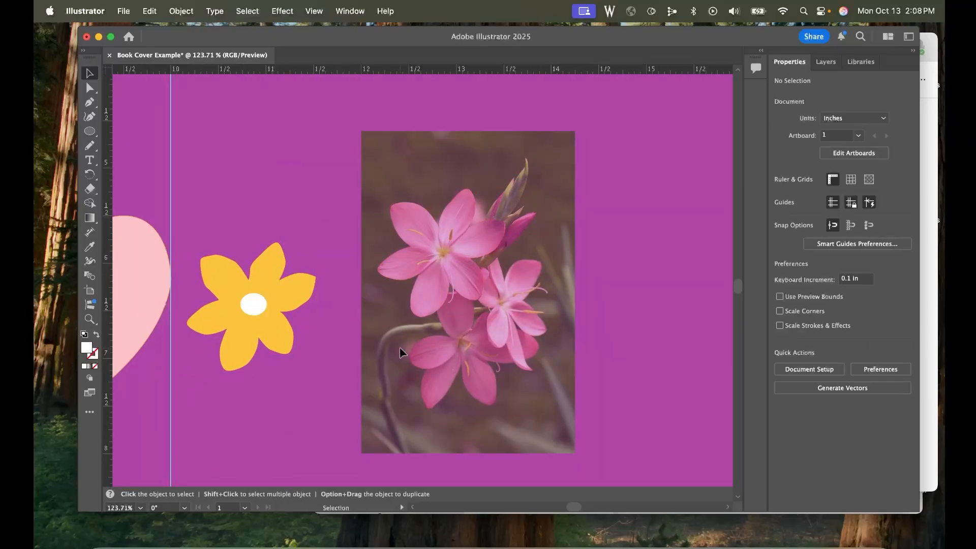
- Unlock the VkSG7x reference photo and delete it from the Graphics layer
left_click(825, 62)
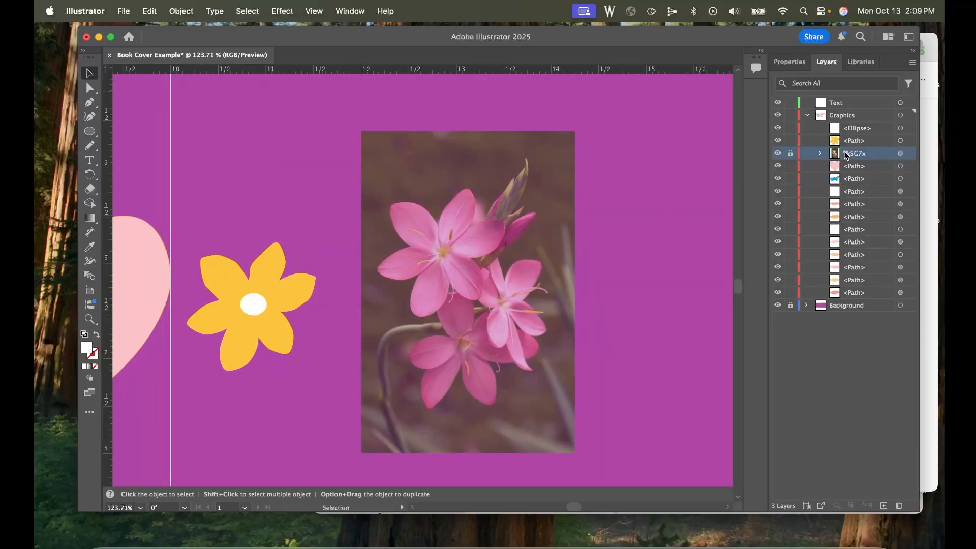
left_click(778, 153)
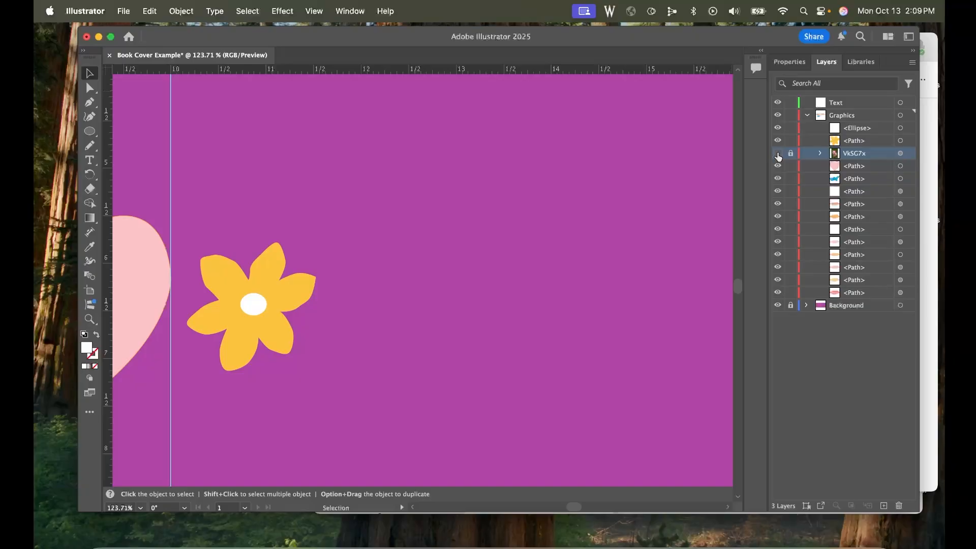
left_click(778, 154)
left_click(790, 153)
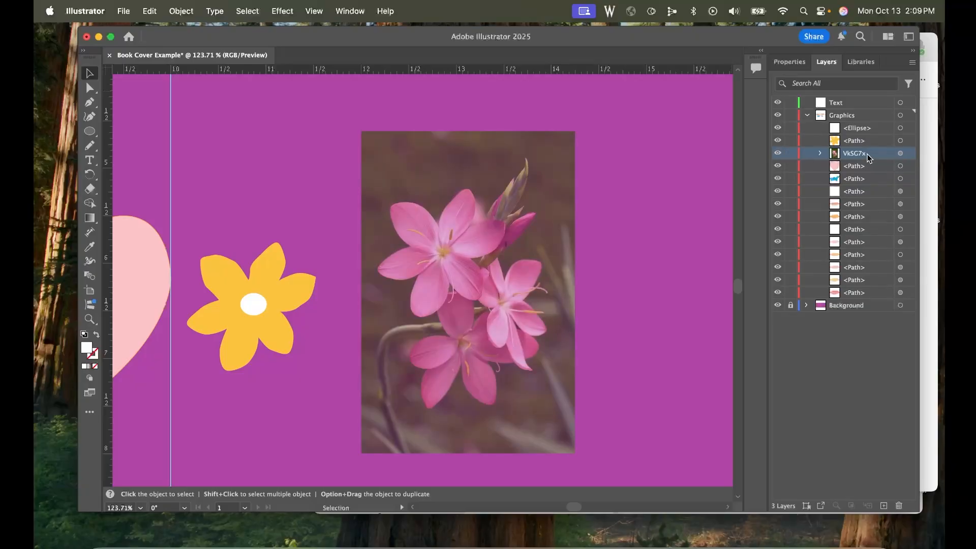
left_click(900, 506)
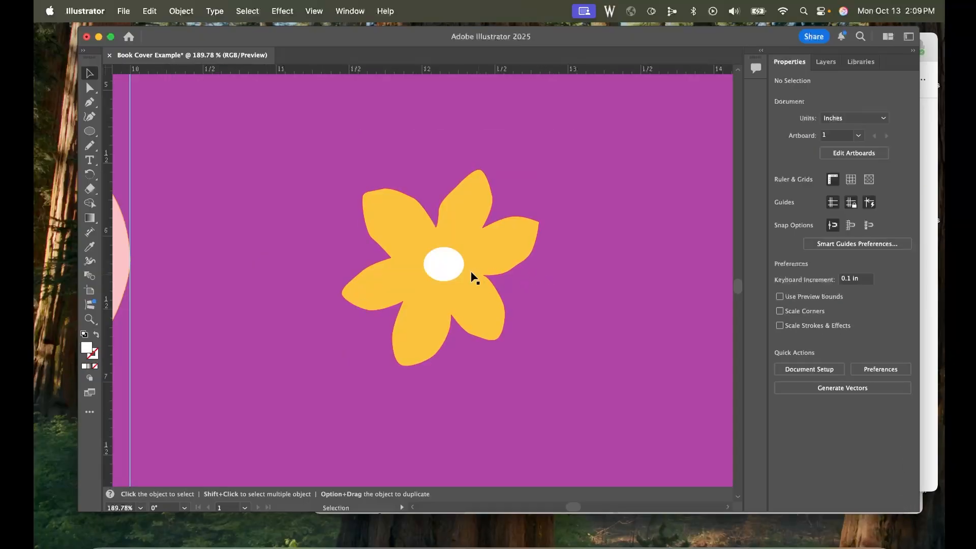
- Group the yellow flower with its white center and shift the group slightly as one object
left_click(450, 263)
left_click(549, 309)
left_click(435, 227)
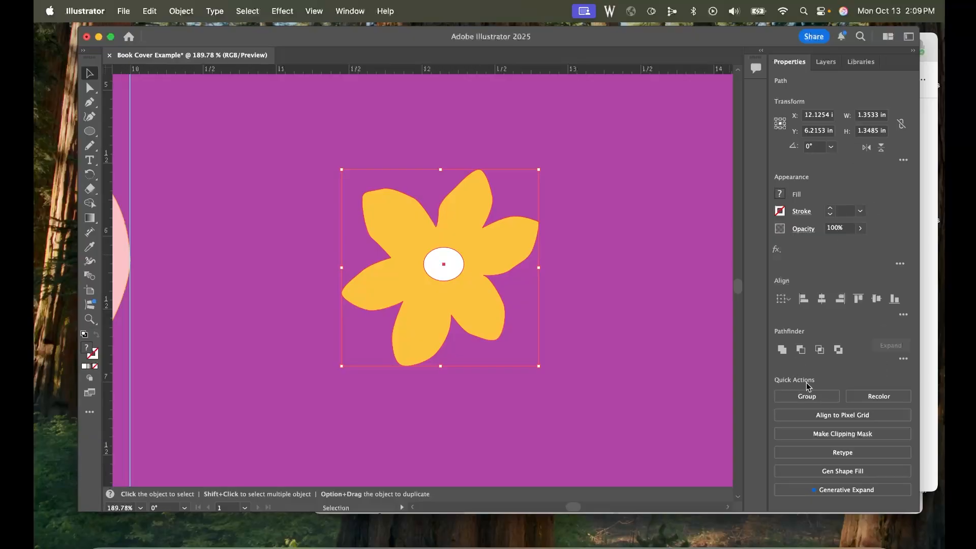
left_click(810, 400)
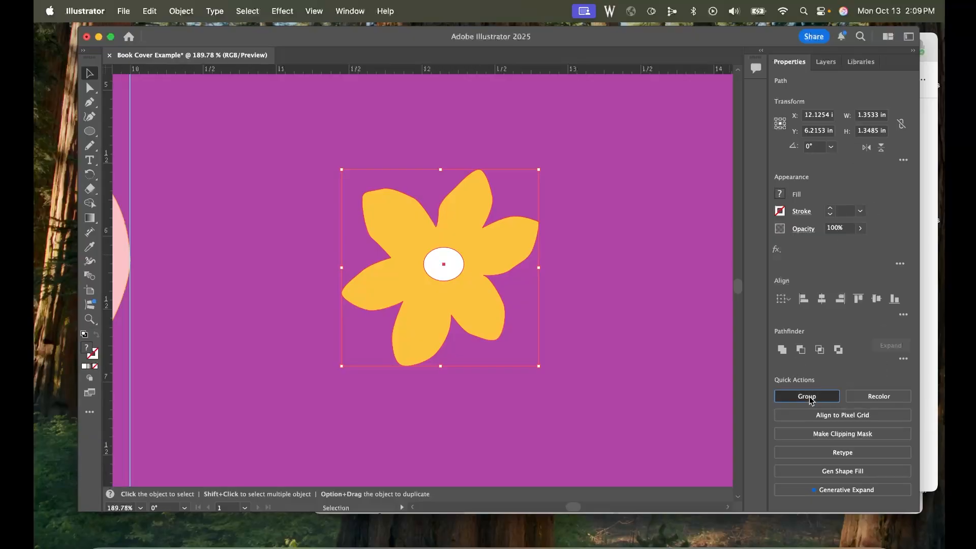
left_click(584, 330)
mouse_move(413, 284)
left_mouse_down()
mouse_move(392, 316)
mouse_move(396, 297)
mouse_move(375, 272)
mouse_move(396, 288)
left_mouse_up()
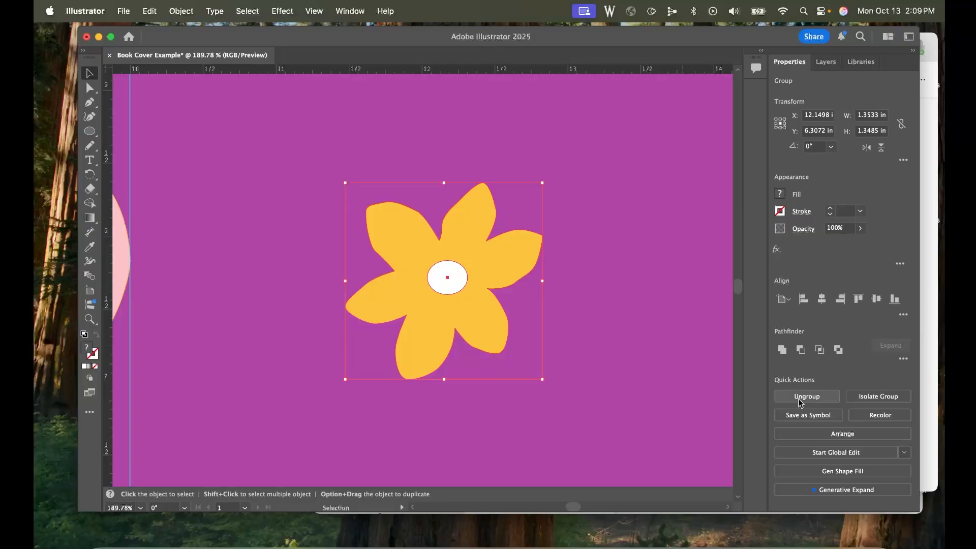
left_click(651, 248)
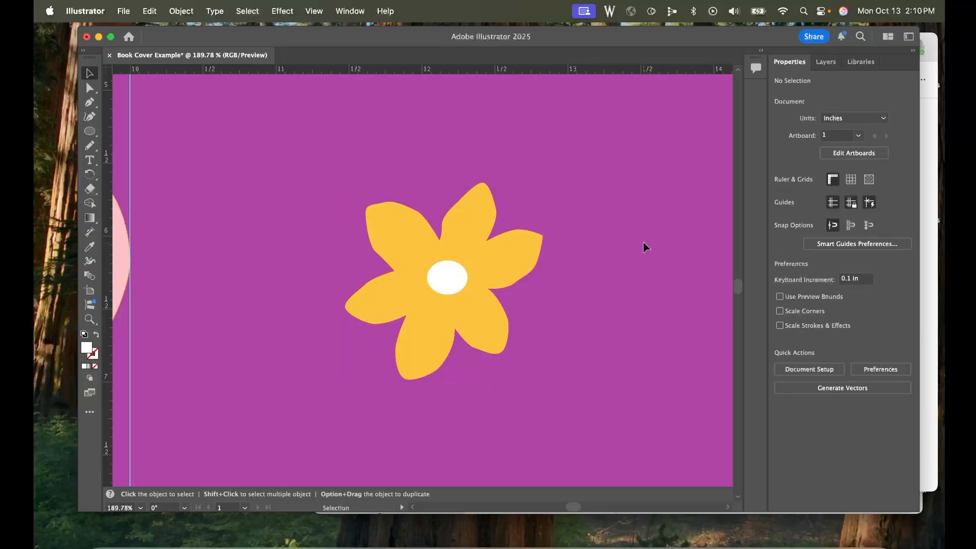
scroll(466, 266, "down", 3)
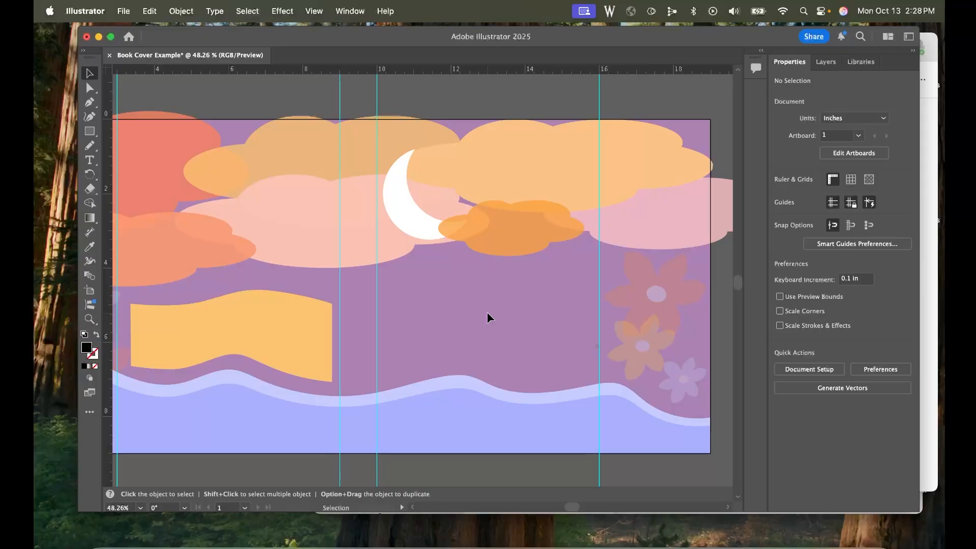
- Add point text on the front cover below the clouds reading "My Book Title Here" with "Subtitle Here" on a second line
left_click(89, 161)
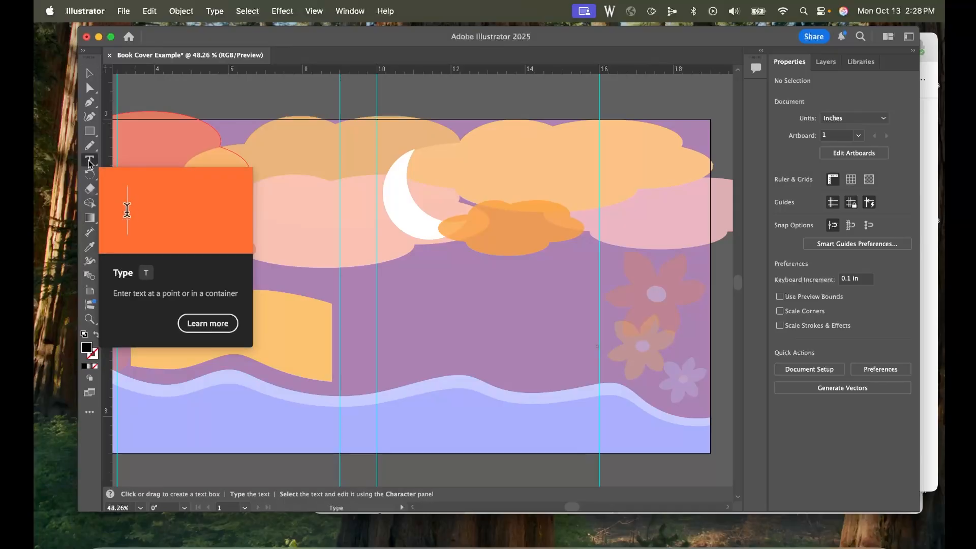
left_click(424, 298)
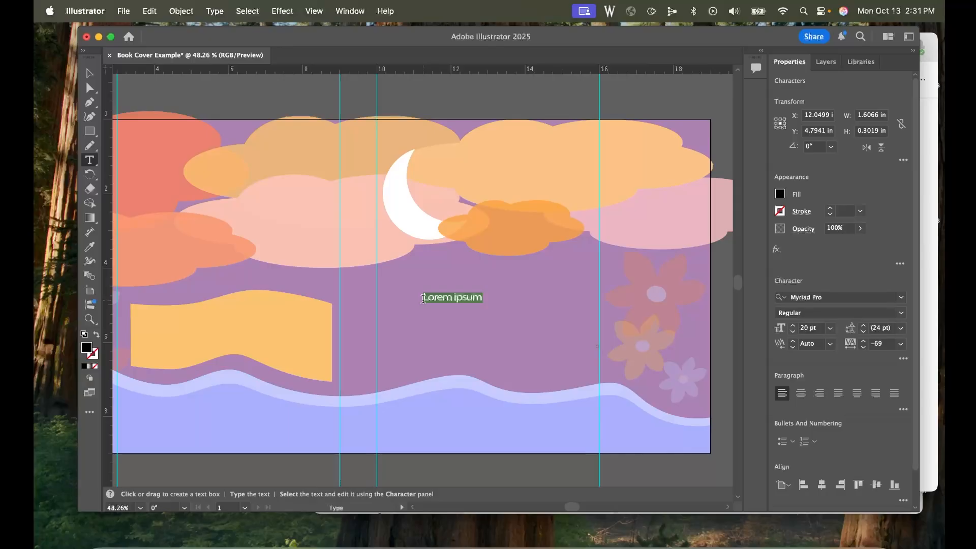
type("My Boo")
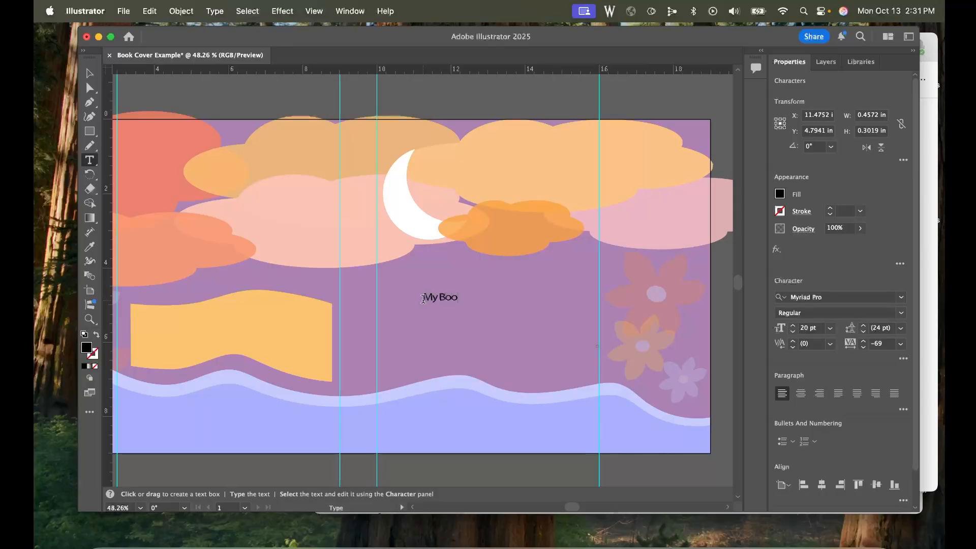
type("k Title Here")
key("Return")
type("Subtitle Here")
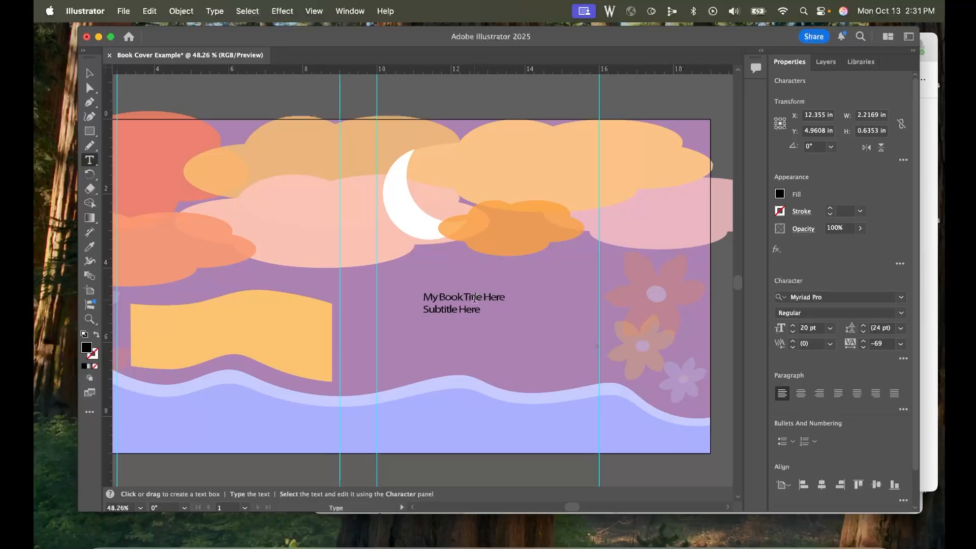
- Style the text in Futura with the title line larger than the subtitle, and center-align both lines
left_click_drag(505, 297, 422, 297)
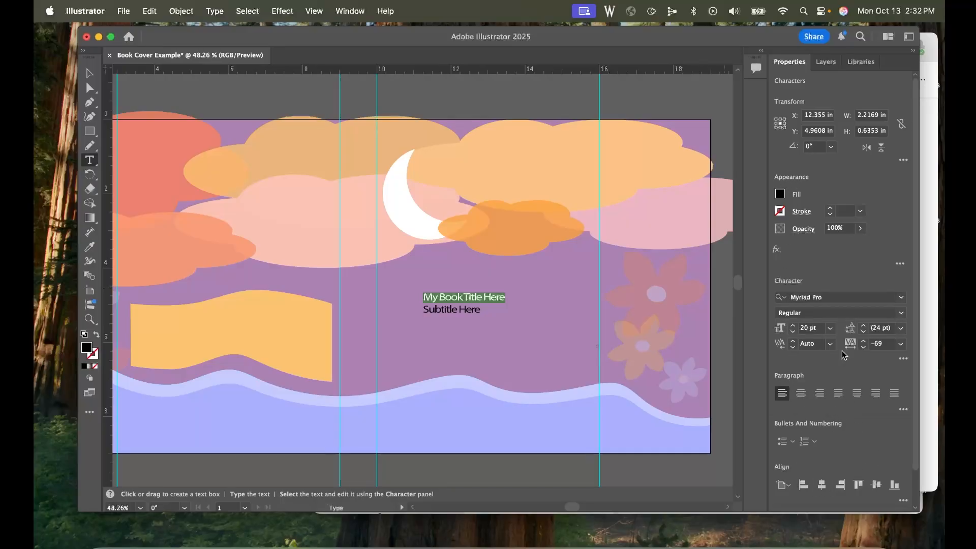
key("super+a")
key("super+shift+c")
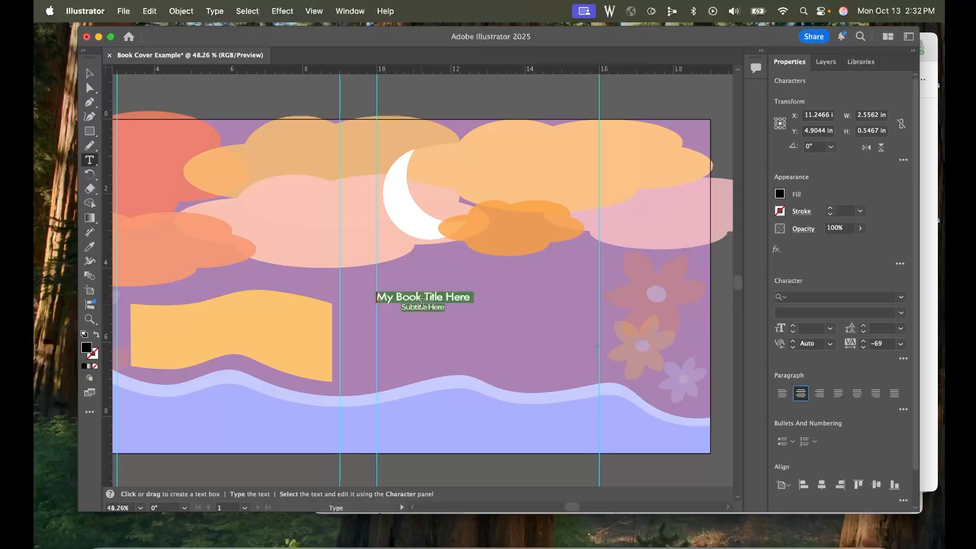
- Move the title and subtitle block onto the spine between the two guides and rotate it 90°
left_click(90, 73)
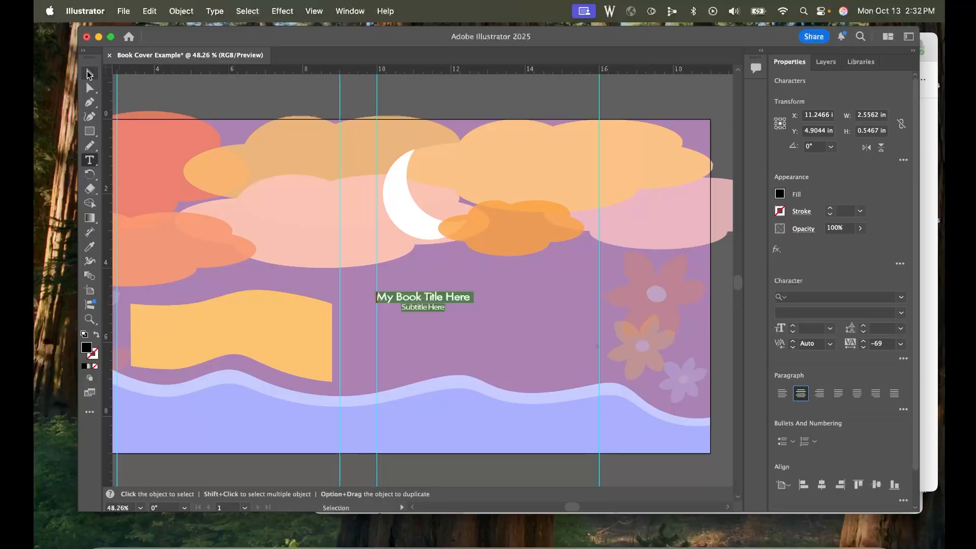
left_click_drag(437, 304, 485, 284)
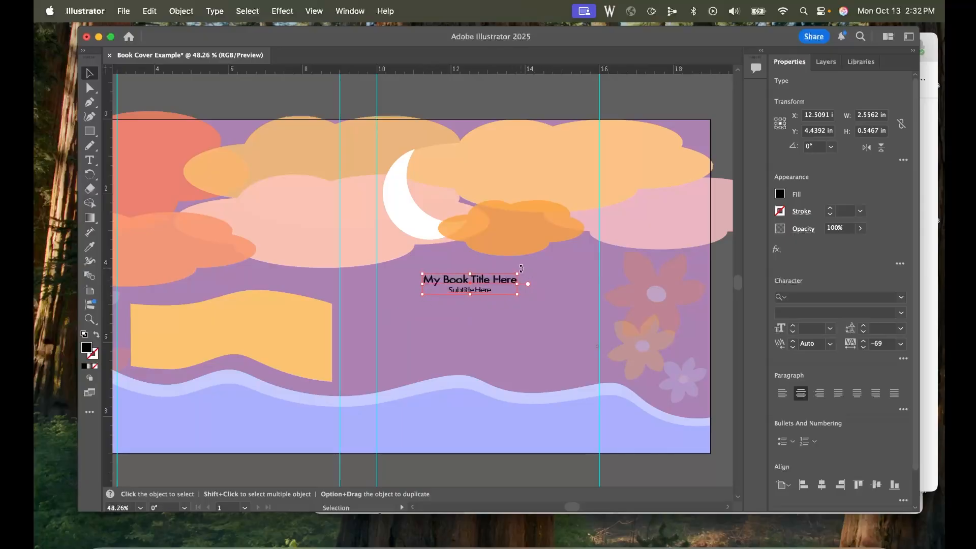
left_click_drag(468, 286, 361, 289)
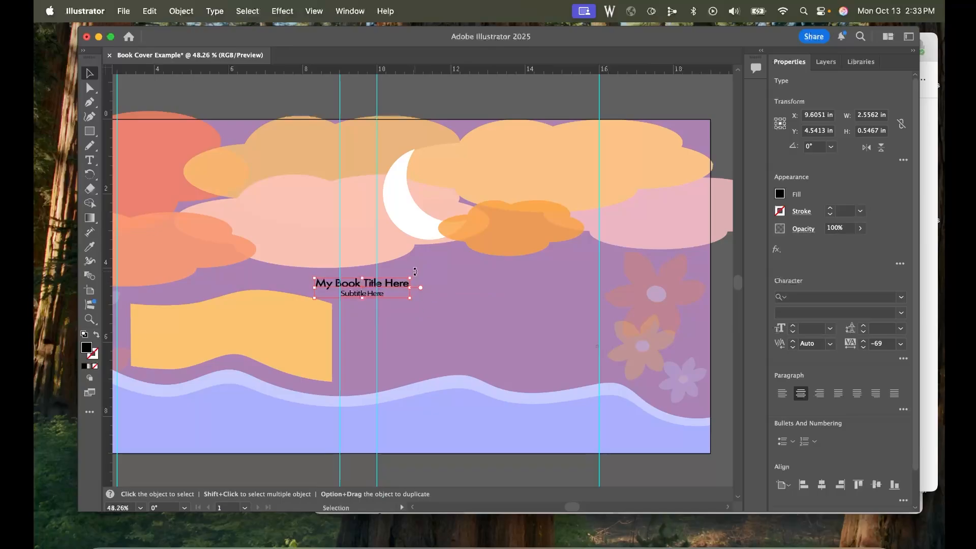
left_click_drag(414, 271, 342, 219)
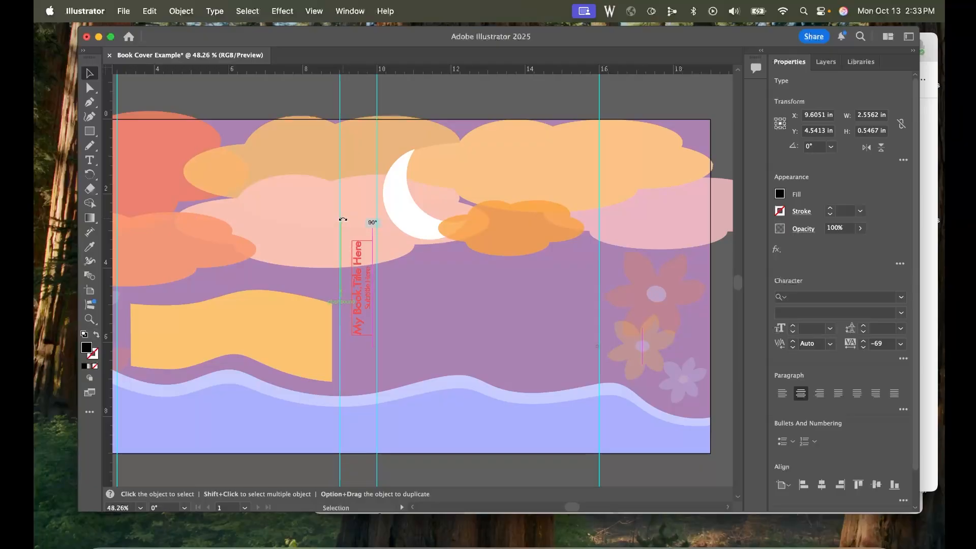
left_click_drag(342, 219, 342, 219)
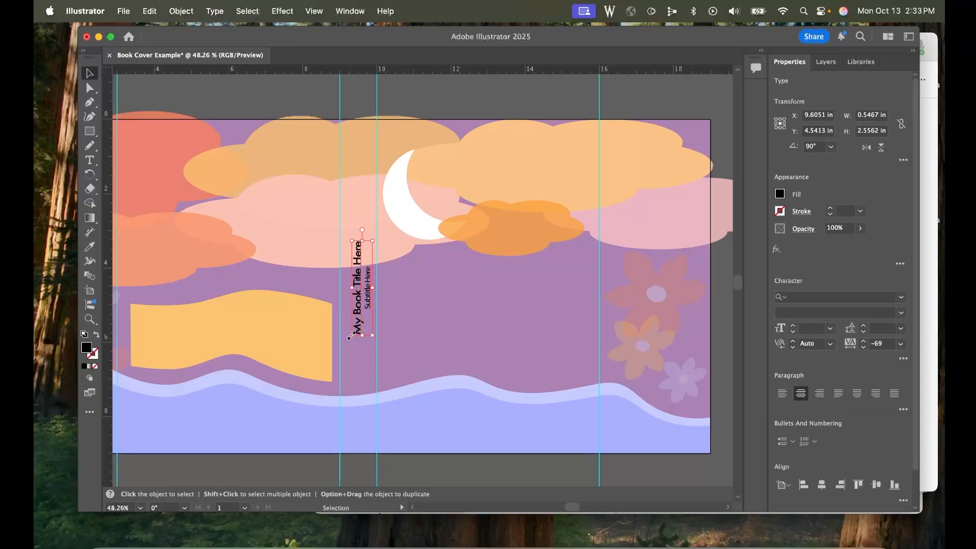
- Scale up the rotated title block until it fills the width of the spine, then deselect it
left_click_drag(350, 335, 340, 361)
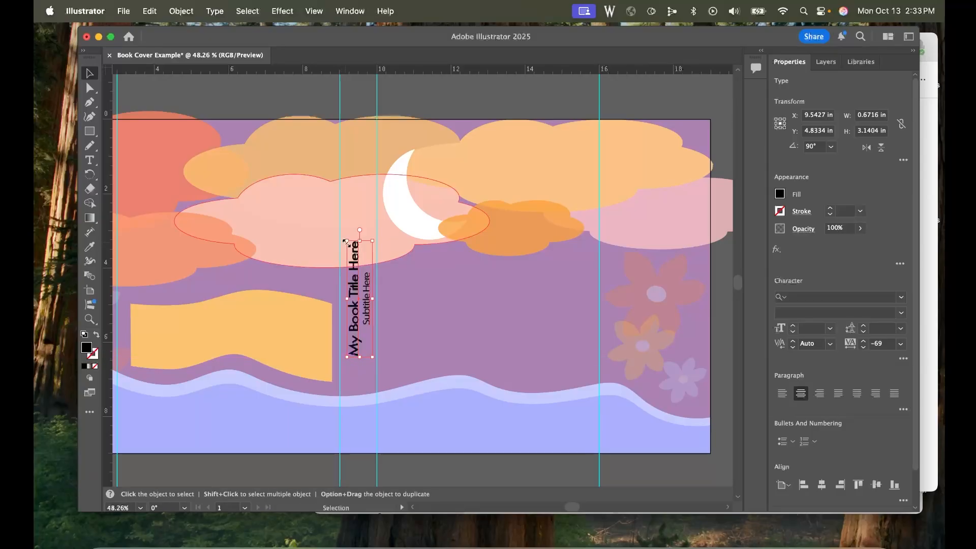
left_click_drag(345, 242, 340, 208)
left_click(427, 305)
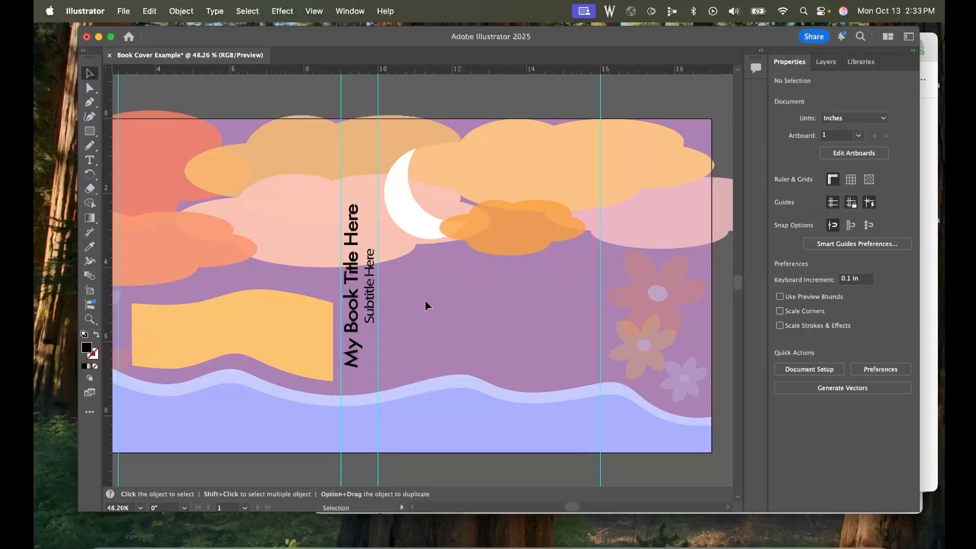
- Create an area text box about 4.83 x 2.83 in with placeholder text on the front cover below the clouds
left_click(90, 160)
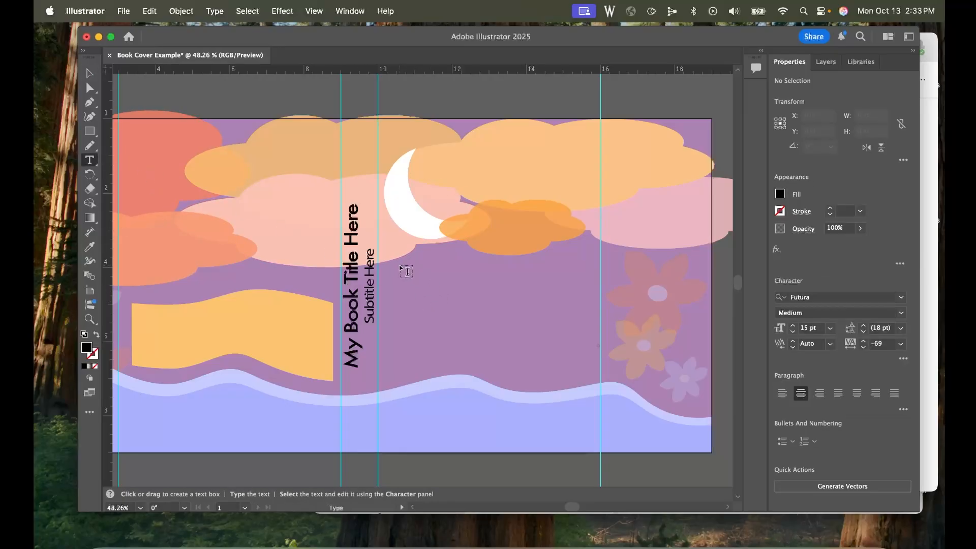
left_click_drag(400, 265, 583, 371)
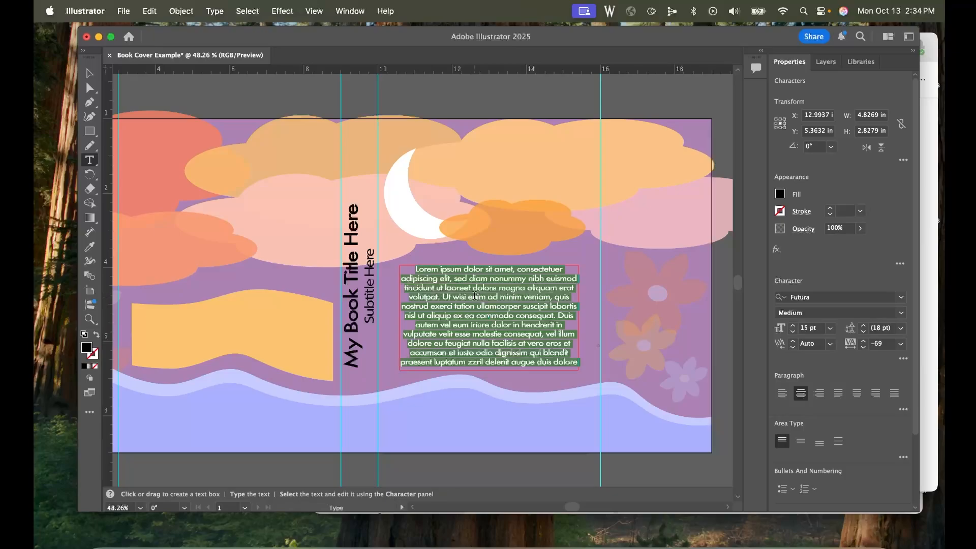
left_click(529, 301)
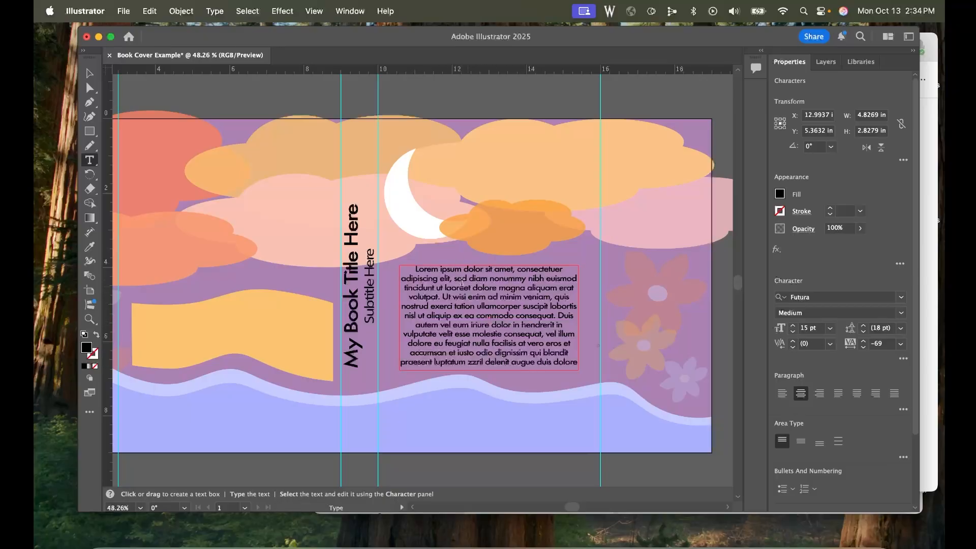
- Select the whole placeholder paragraph, try tighter line spacing, and set its leading to 18 pt
left_click_drag(415, 269, 588, 364)
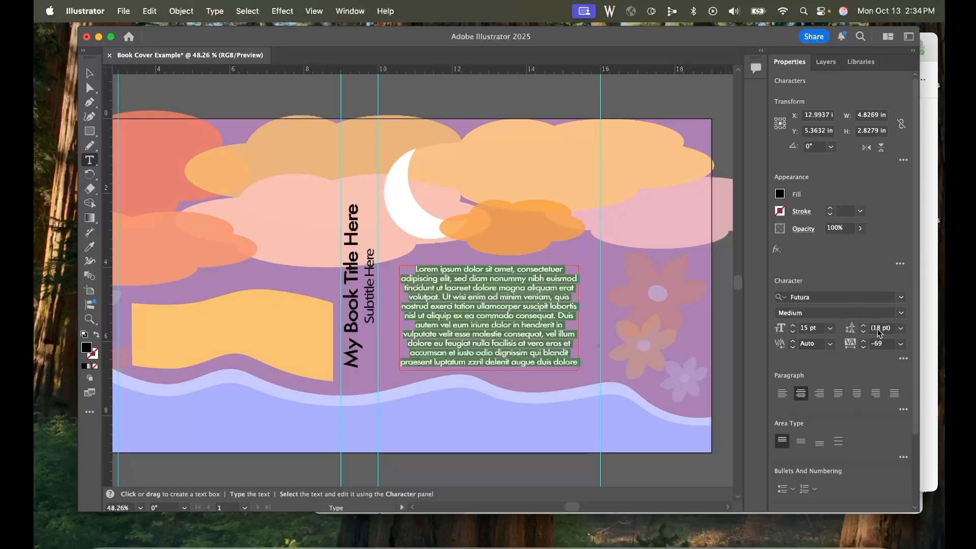
scroll(879, 330, "down", 4)
scroll(880, 329, "up", 3)
scroll(881, 332, "up", 1)
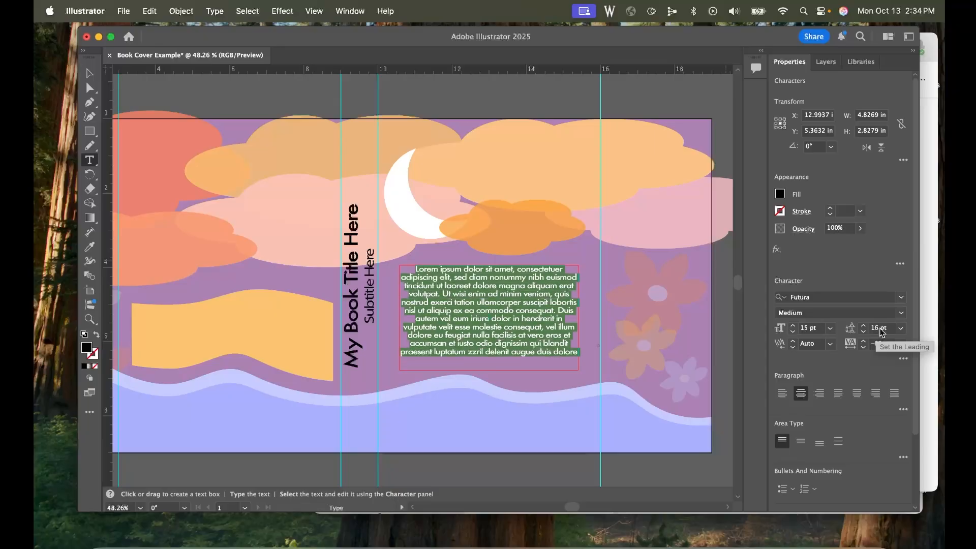
scroll(879, 345, "down", 9)
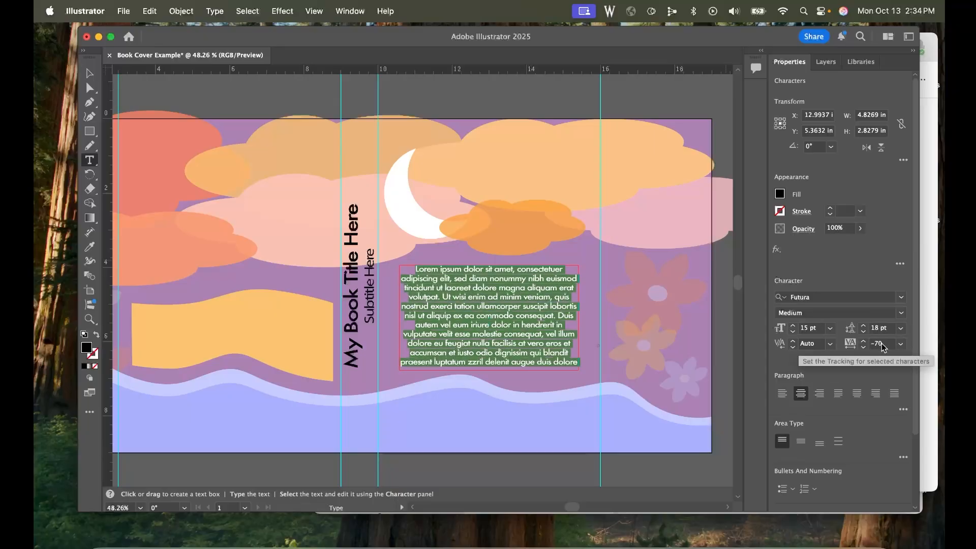
- Tighten the placeholder paragraph's tracking to -111 and show the additional character options
scroll(881, 346, "down", 20)
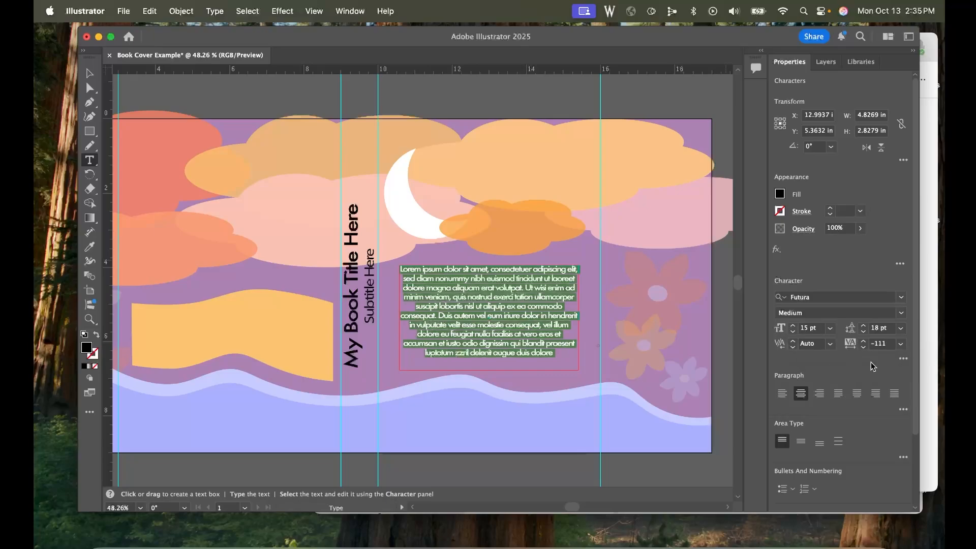
left_click(901, 360)
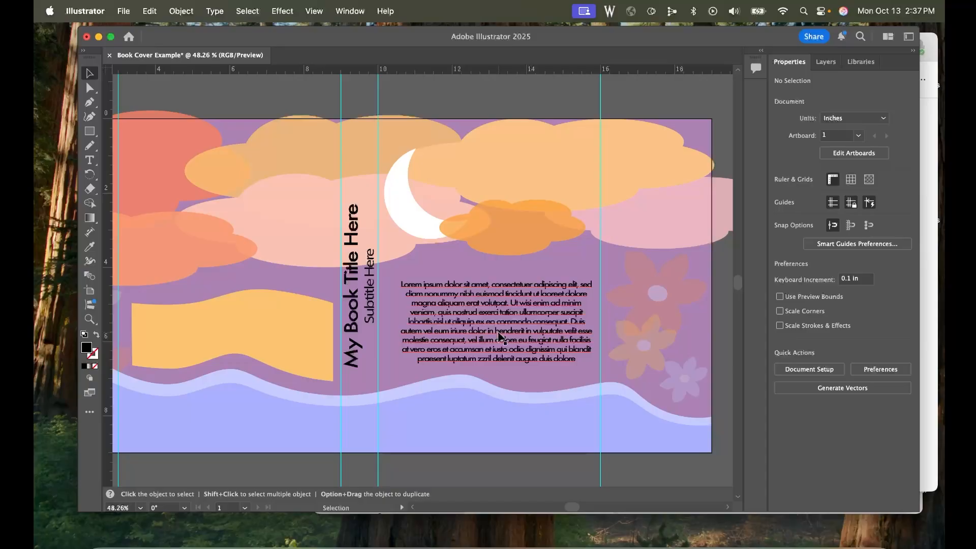
- Try rotating the front cover's placeholder text box by its corner, undo the rotation and deselect the box
left_click(523, 312)
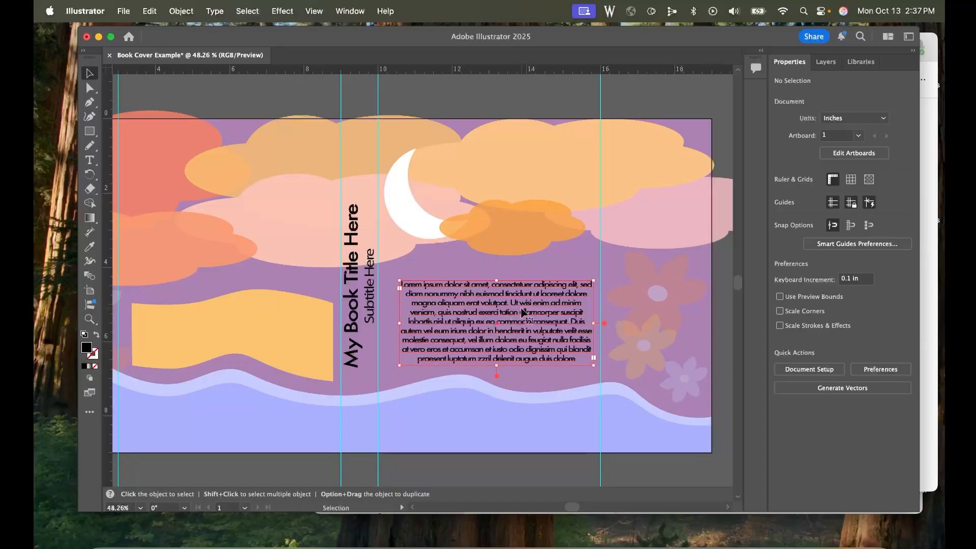
left_click_drag(596, 275, 598, 291)
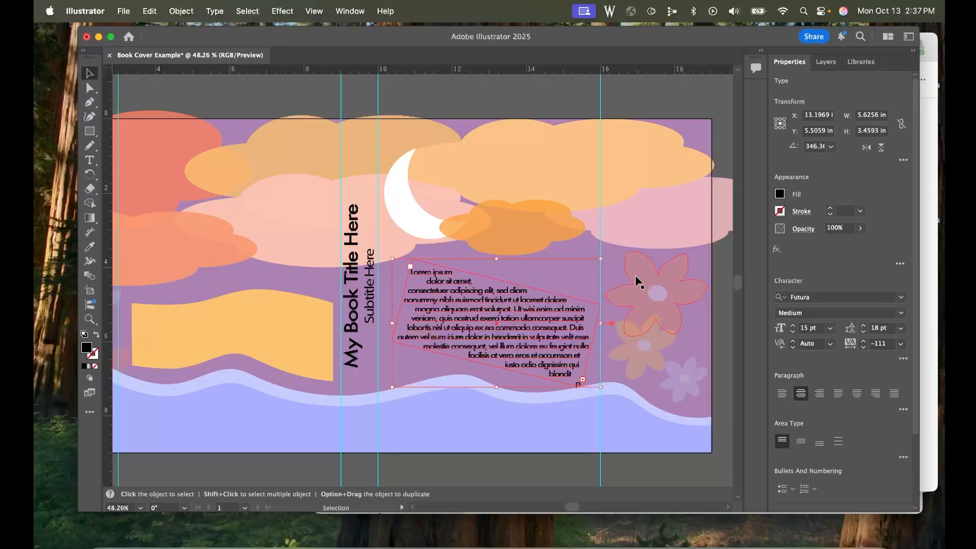
key("super+z")
left_click(507, 266)
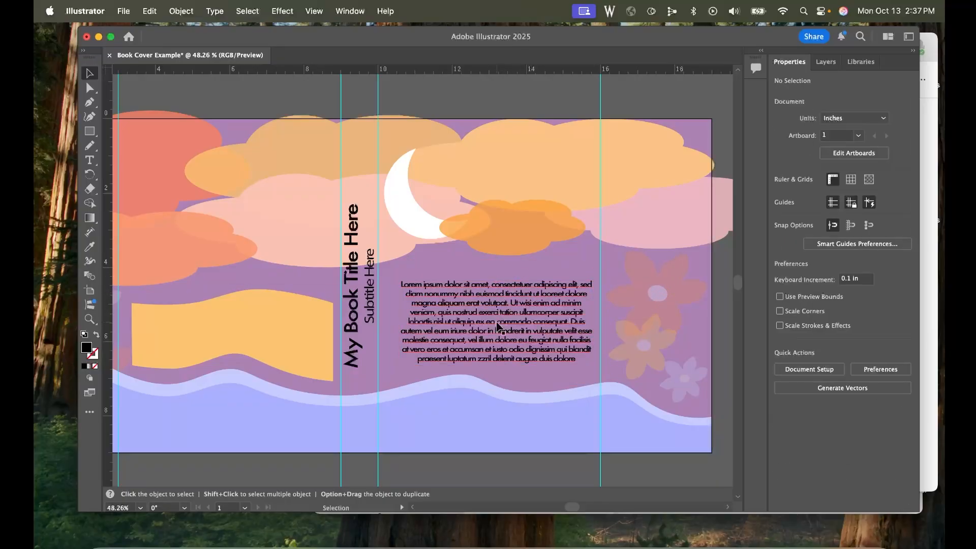
- Select the placeholder text box and try turning it with the Rotate tool, cancelling the rotation
left_click(501, 329)
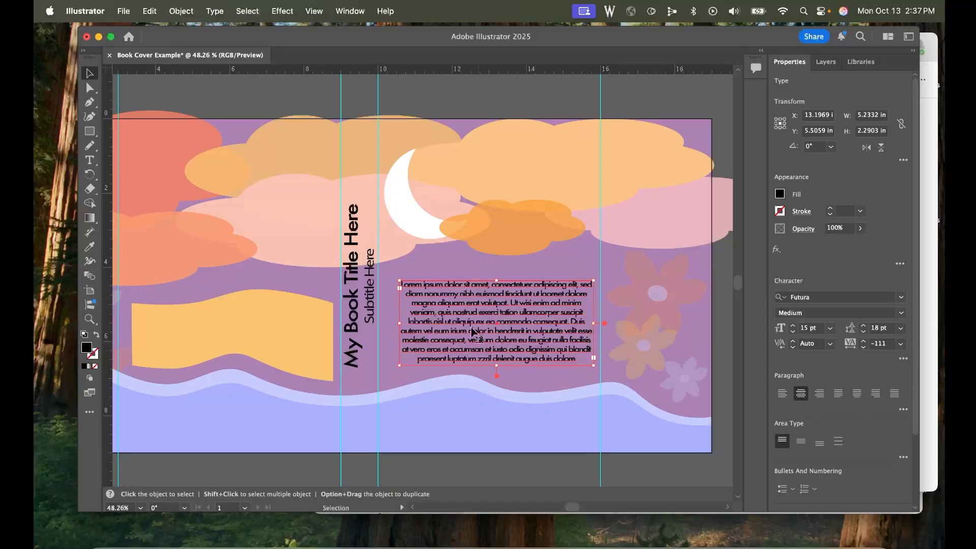
left_click(90, 175)
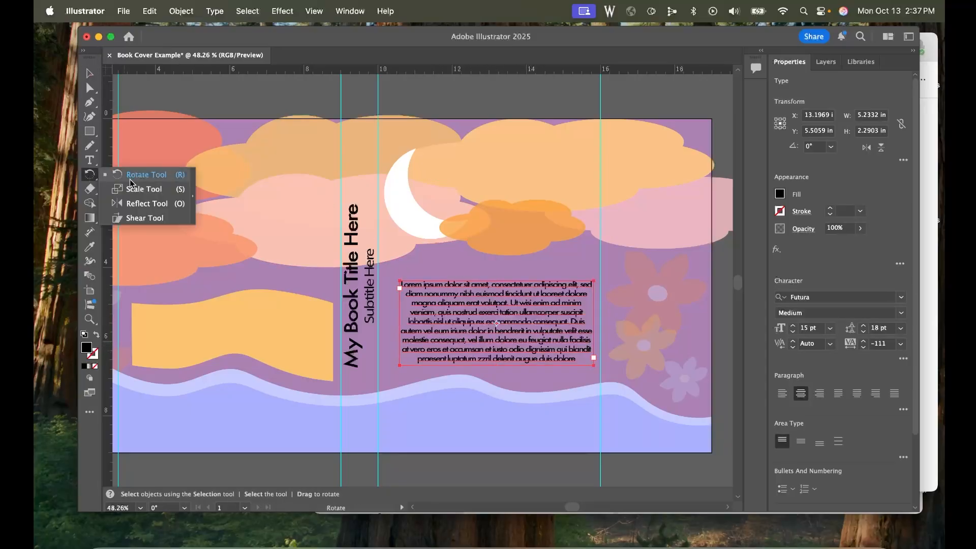
left_click(131, 182)
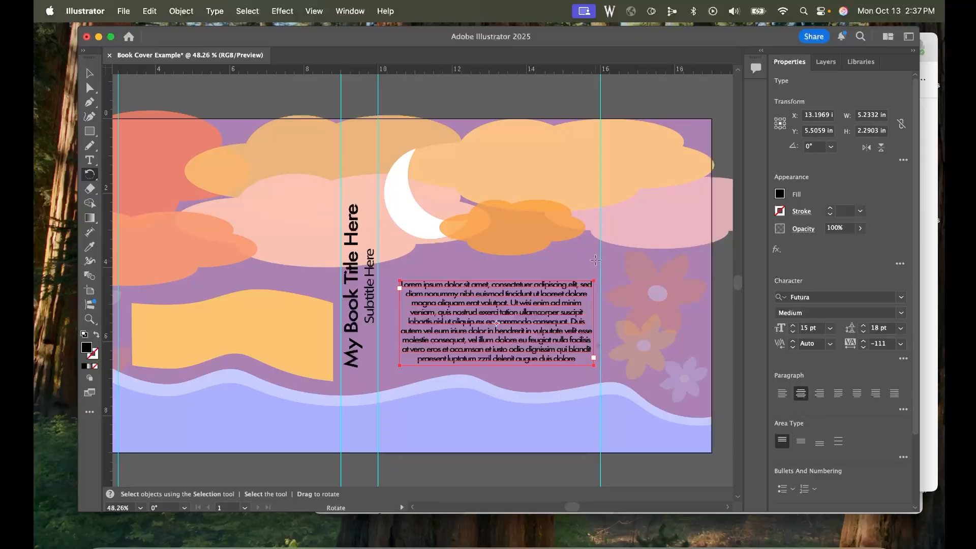
left_click_drag(594, 256, 589, 294)
key("Escape")
- Slightly enlarge the front cover's placeholder text with the Scale tool
left_click(90, 175)
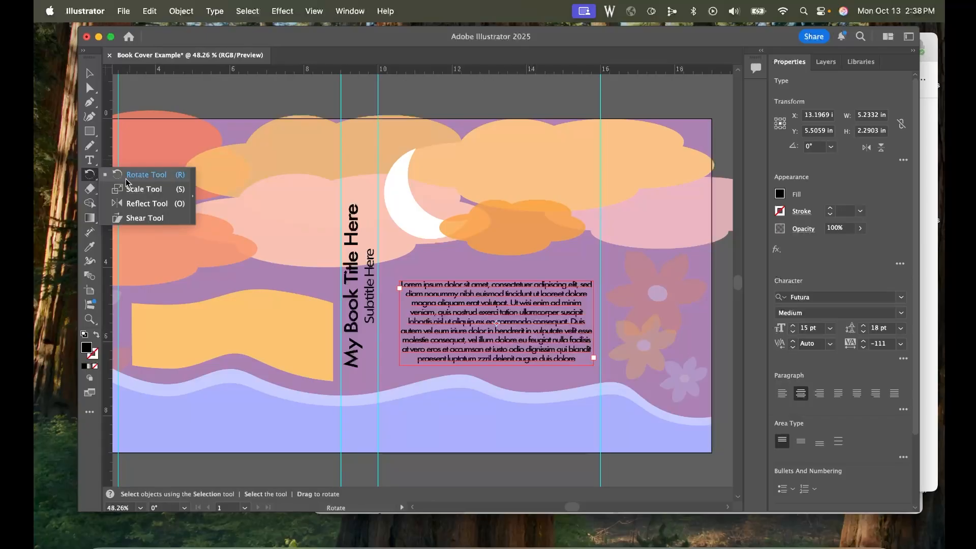
left_click(146, 189)
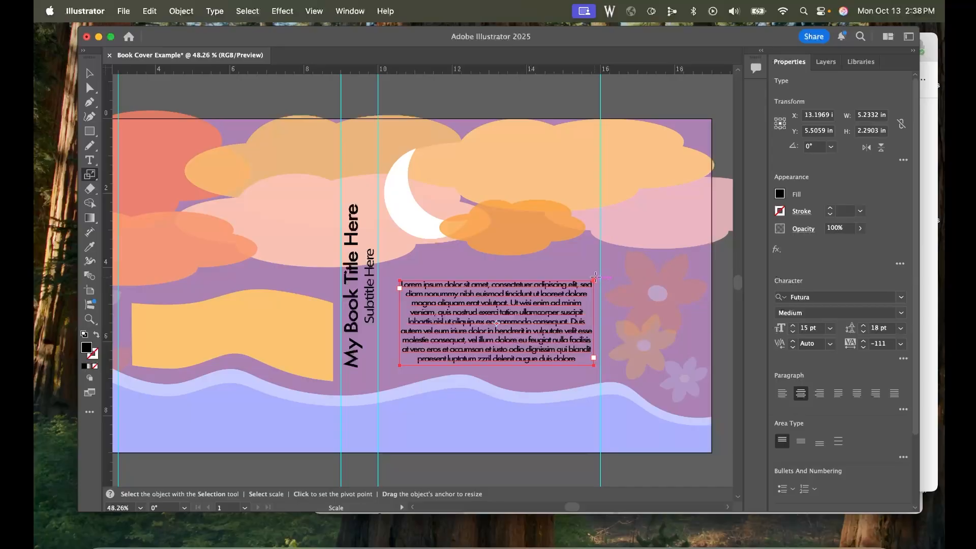
mouse_move(593, 277)
left_mouse_down()
mouse_move(614, 265)
mouse_move(594, 279)
mouse_move(602, 278)
left_mouse_up()
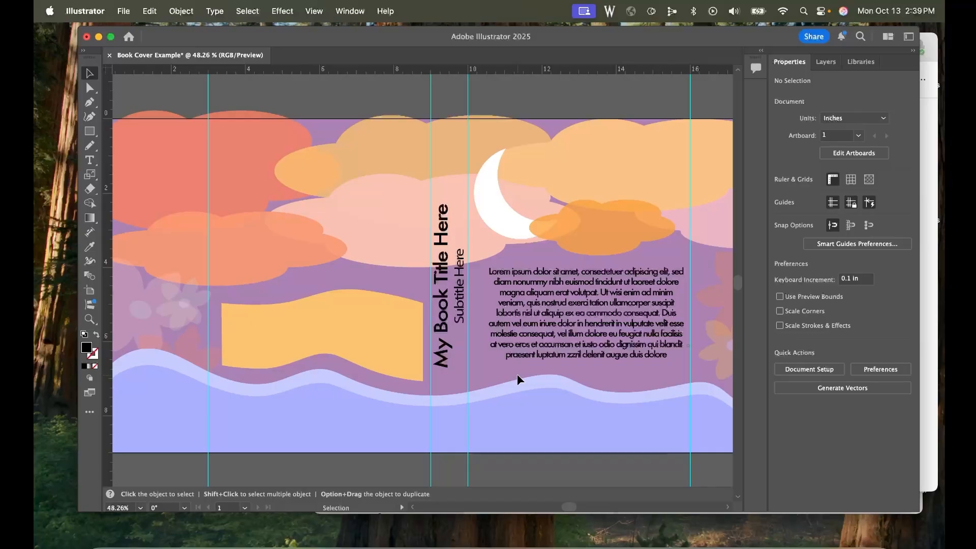
- Turn the yellow wavy shape on the back cover into an area type container filled with placeholder text
left_click(287, 325)
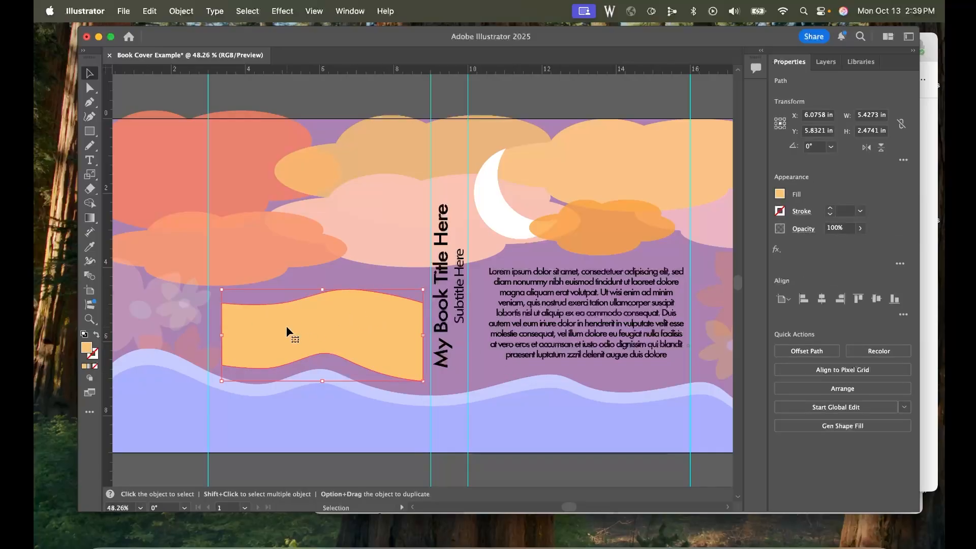
scroll(286, 329, "left", 3)
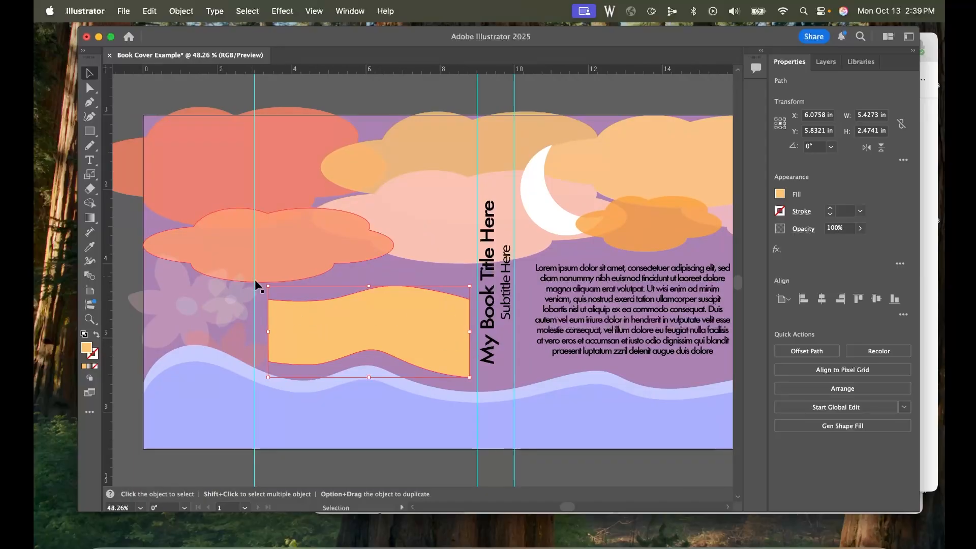
scroll(305, 317, "up", 5)
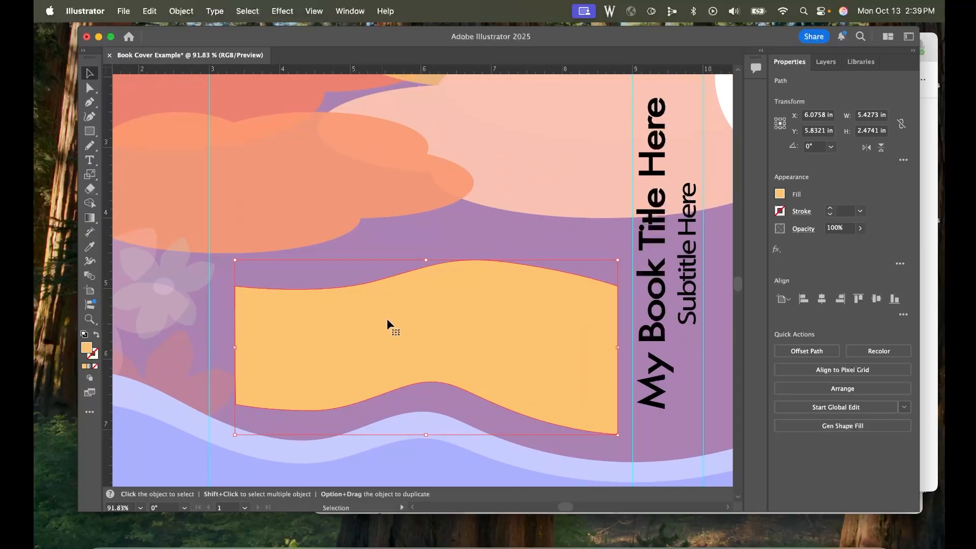
left_click(90, 160)
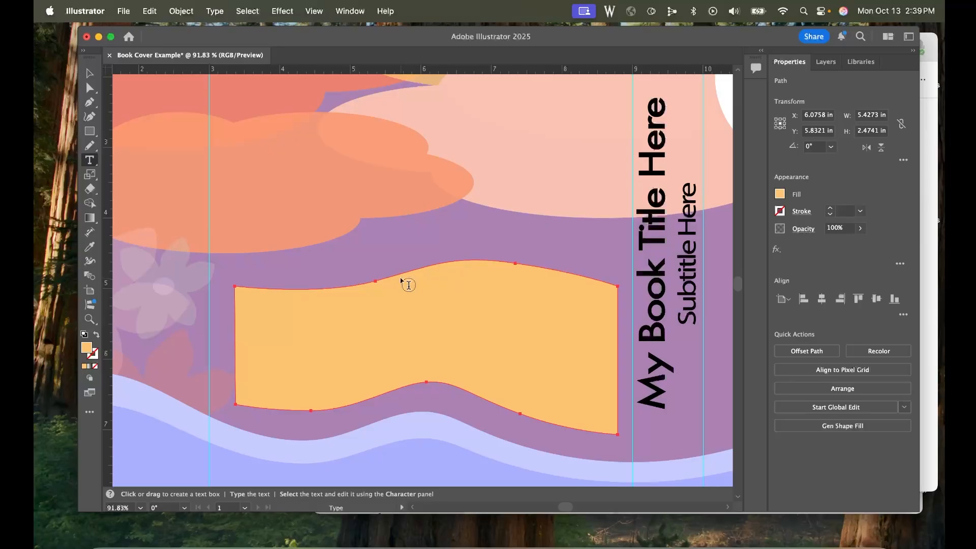
left_click(409, 285)
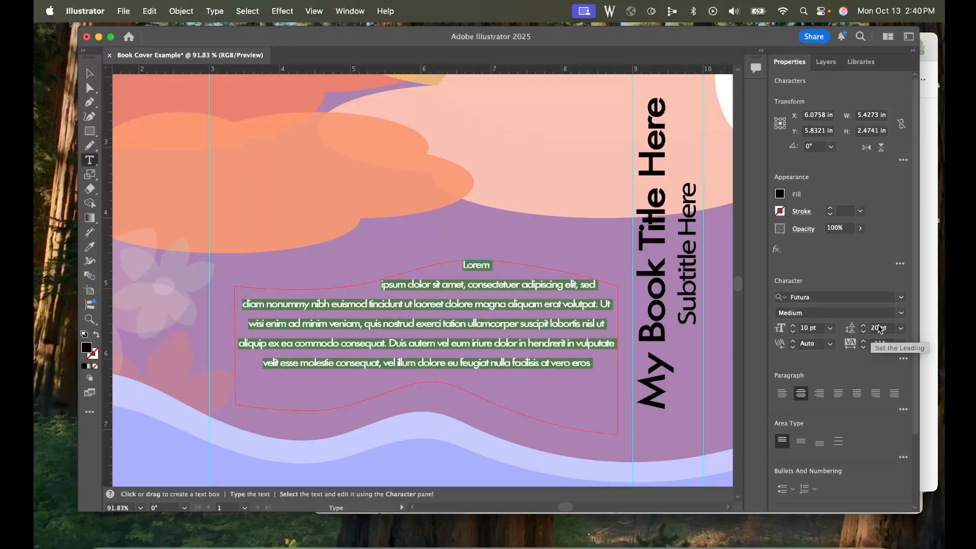
- Try tighter line spacing on the wavy area's placeholder text and set its leading to 13 pt
scroll(879, 330, "down", 12)
scroll(879, 329, "up", 1)
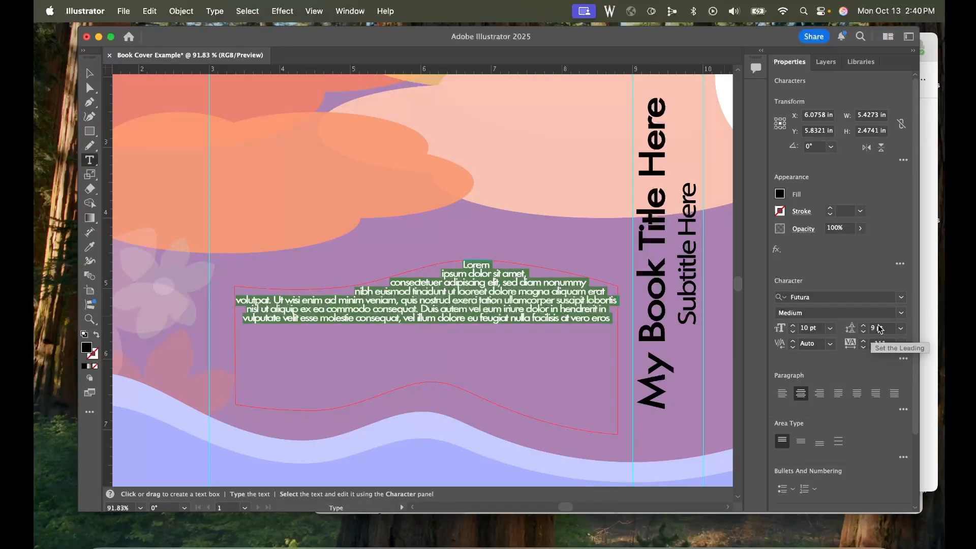
scroll(880, 329, "up", 3)
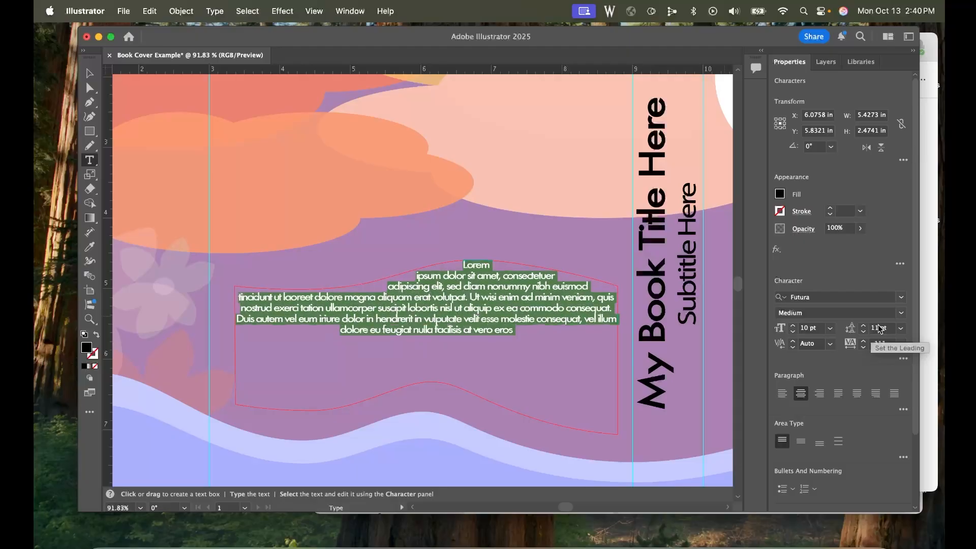
scroll(879, 329, "up", 2)
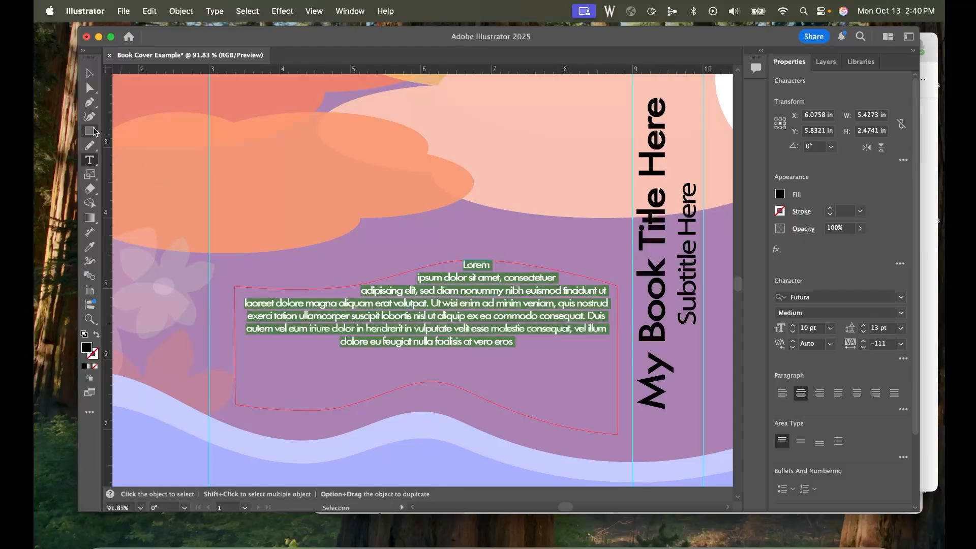
- Move the wavy text area slightly up and to the right on the back cover, and deselect it
left_click(89, 73)
left_click(385, 260)
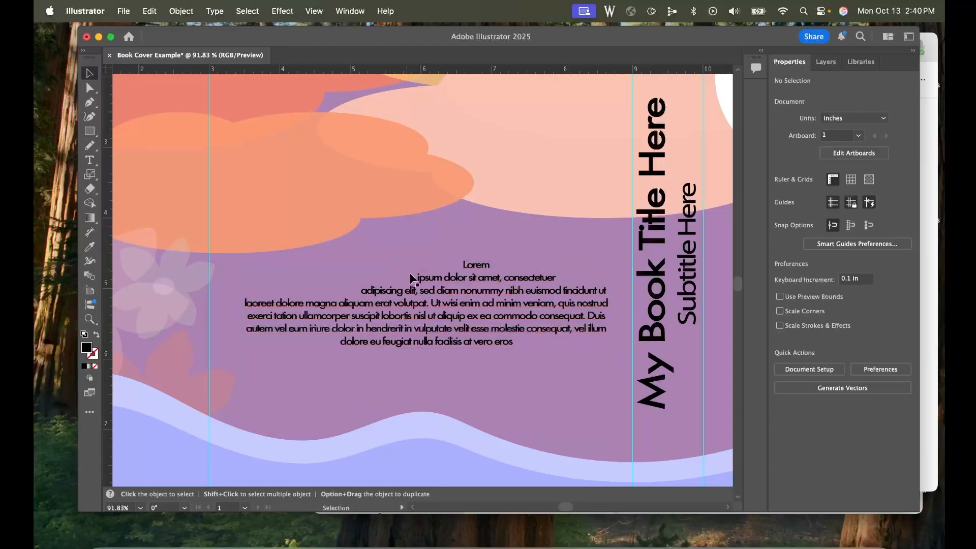
mouse_move(410, 278)
left_mouse_down()
mouse_move(430, 301)
mouse_move(413, 266)
left_mouse_up()
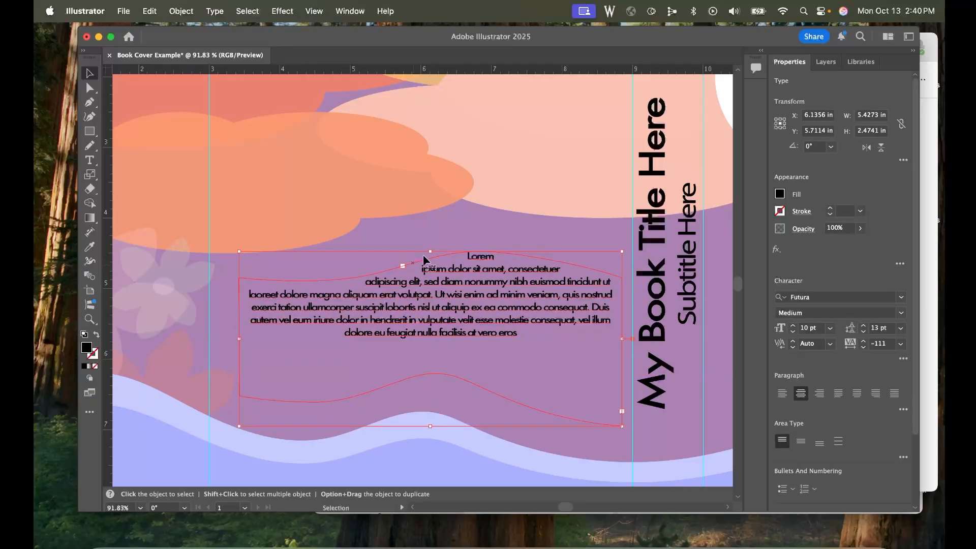
left_click(461, 225)
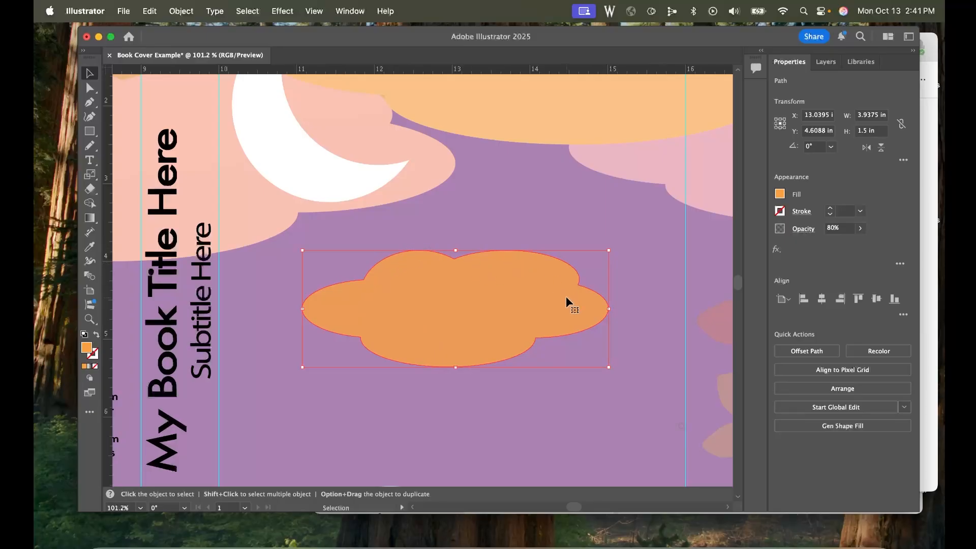
- Run placeholder text around the outline of the orange cloud with the Type on a Path tool
left_click(89, 165)
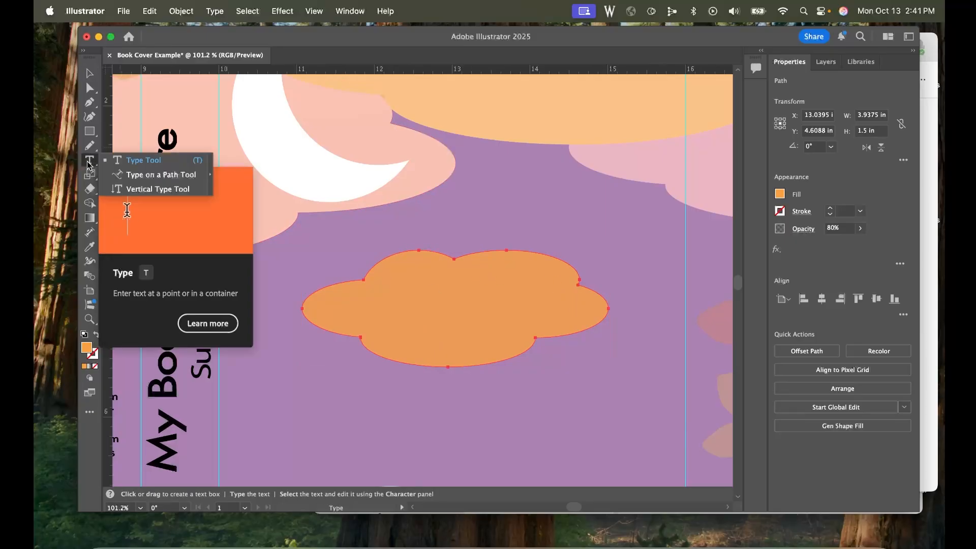
left_click(147, 178)
scroll(410, 275, "up", 3)
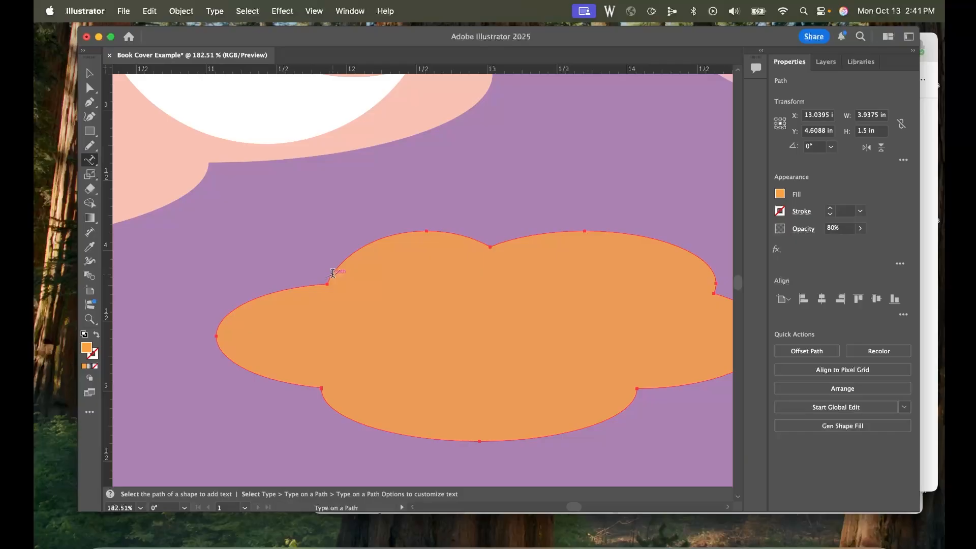
left_click(331, 275)
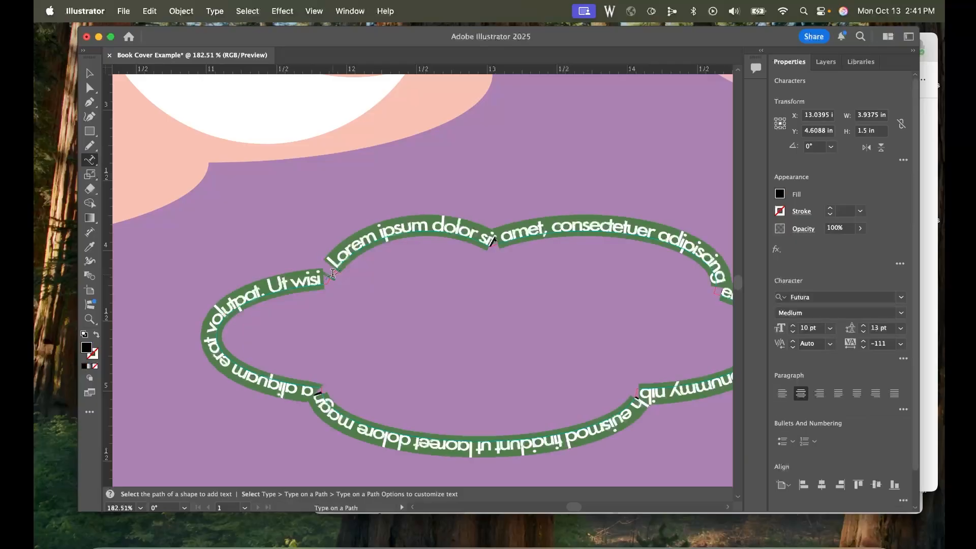
scroll(546, 241, "down", 3)
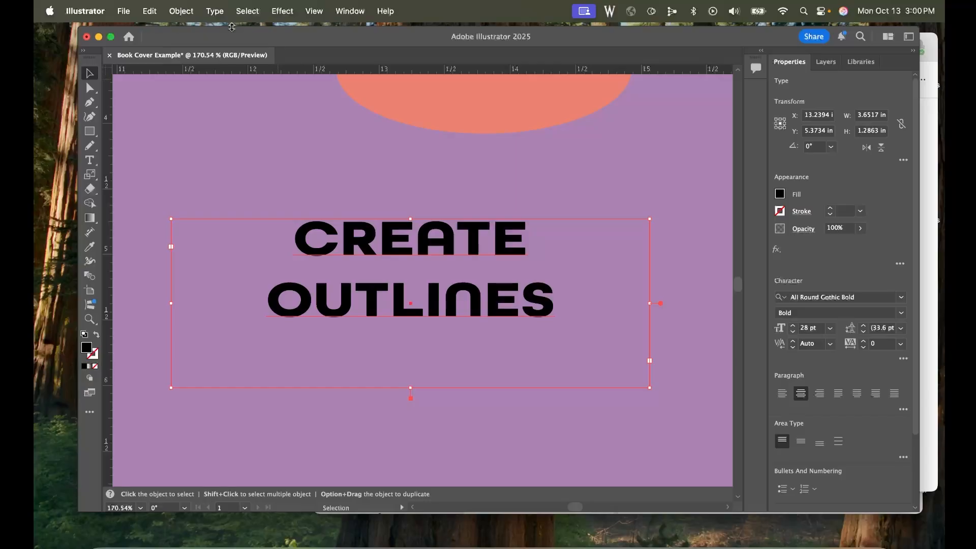
- Convert the CREATE OUTLINES text to outlines and show its anchor points for direct editing
left_click(214, 13)
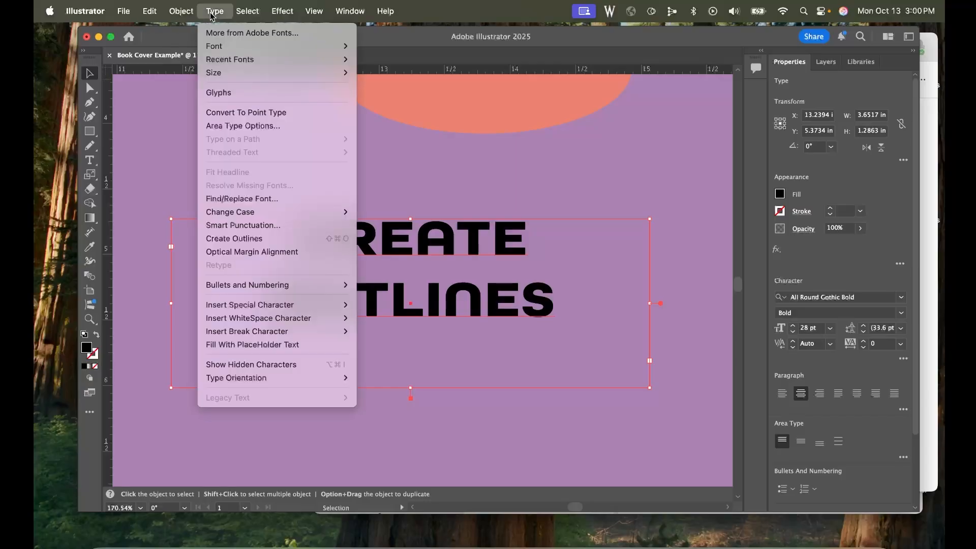
left_click(270, 239)
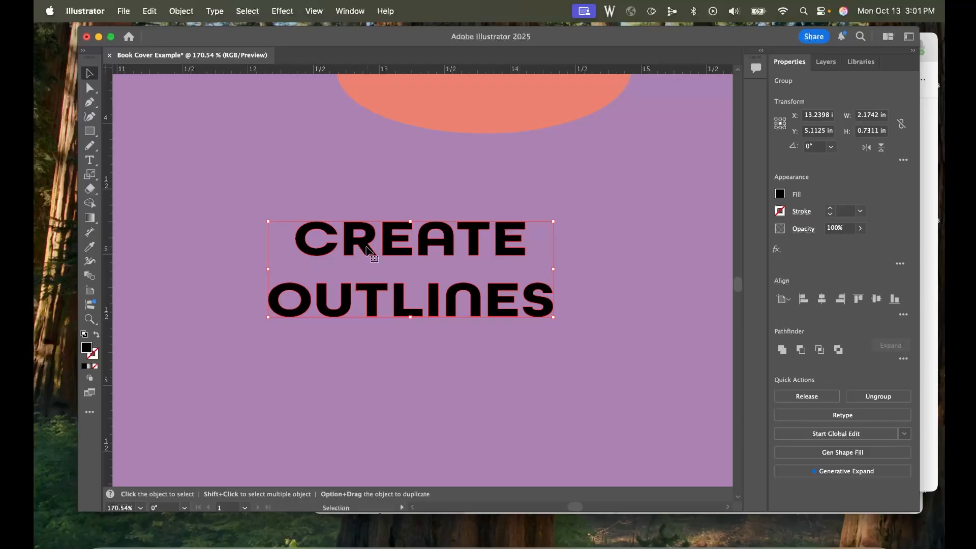
left_click(90, 88)
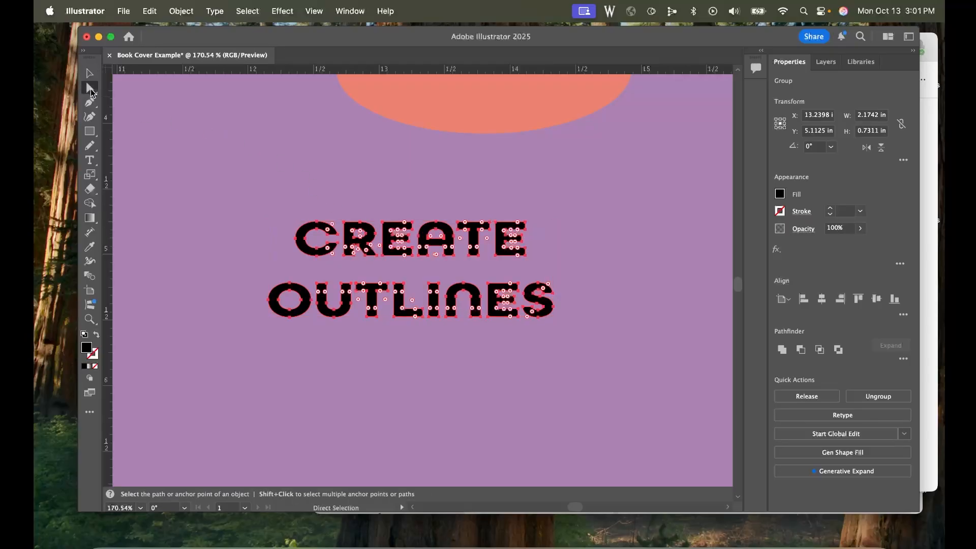
- Pull the C's top anchor upward, the R's left leg corner downward and the first E's right corners outward
scroll(389, 239, "up", 5)
left_click(285, 186)
left_click_drag(267, 209, 267, 192)
left_click_drag(313, 266, 313, 280)
left_click_drag(428, 209, 430, 195)
left_click_drag(429, 267, 428, 280)
- Shift the A in CREATE slightly down and raise the T above the baseline, undoing the last stray edit
left_click_drag(468, 215, 468, 220)
left_click_drag(532, 238, 532, 223)
left_click(594, 237)
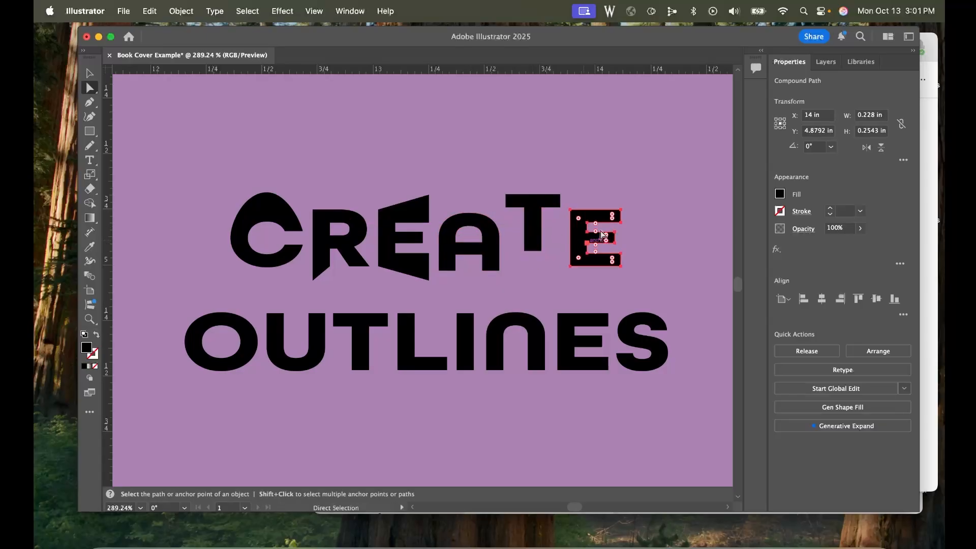
key("super+z")
- Stretch the final E's right corners up and down, and round the upper right corner of the L in OUTLINES
left_click_drag(621, 209, 621, 192)
left_click(620, 209)
left_click_drag(620, 266, 620, 286)
left_click_drag(415, 314, 422, 314)
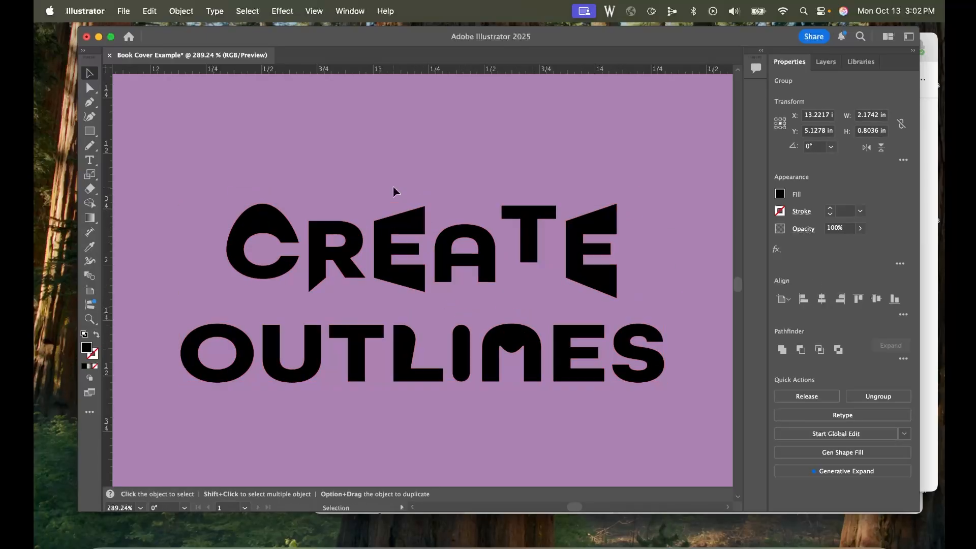
- Select the outlined lettering, directly select individual anchors and letters in CREATE, and nudge its final E slightly upward
left_click(392, 192)
left_click(409, 234)
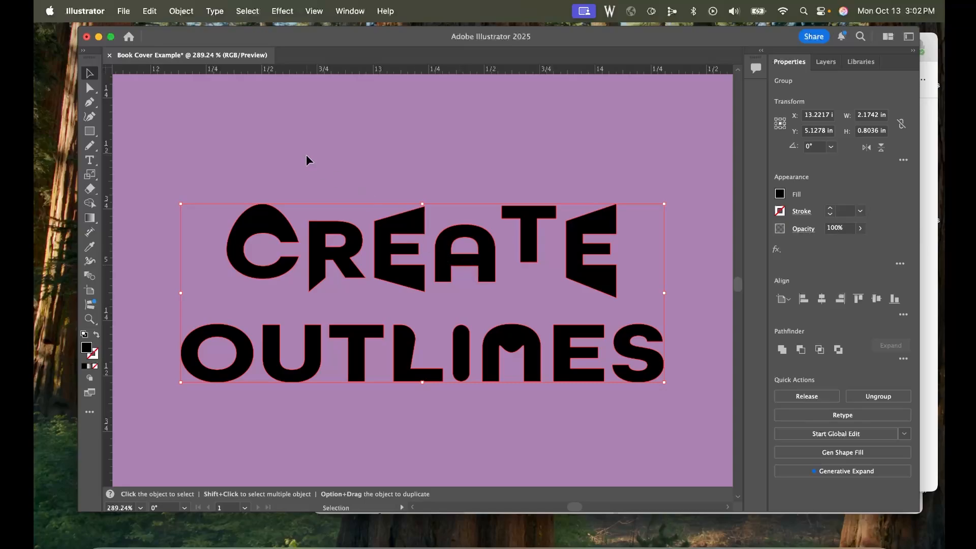
key("a")
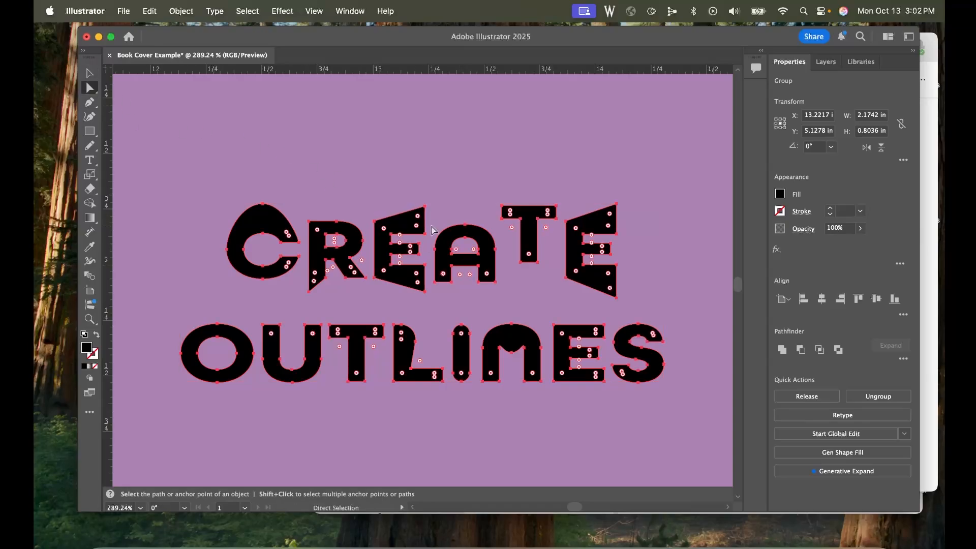
left_click(425, 208)
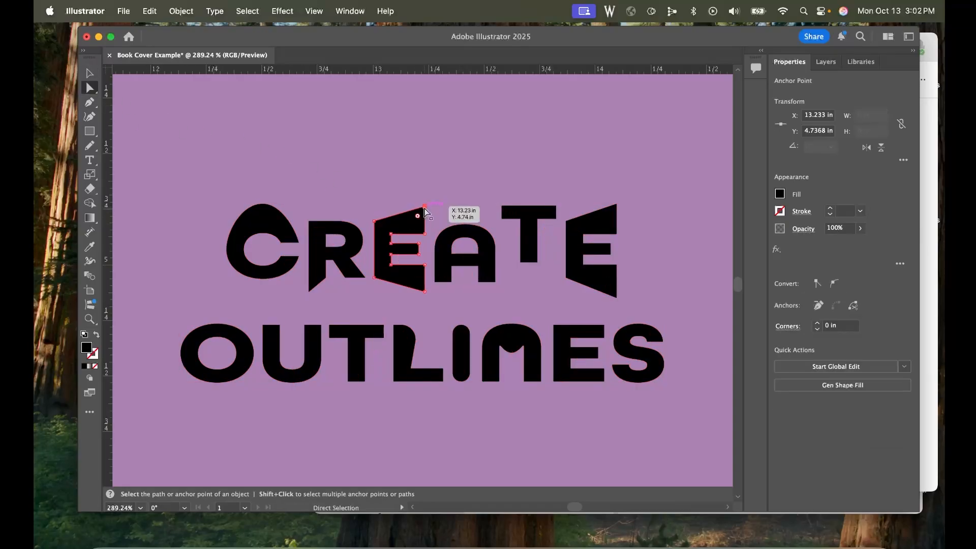
left_click(467, 226)
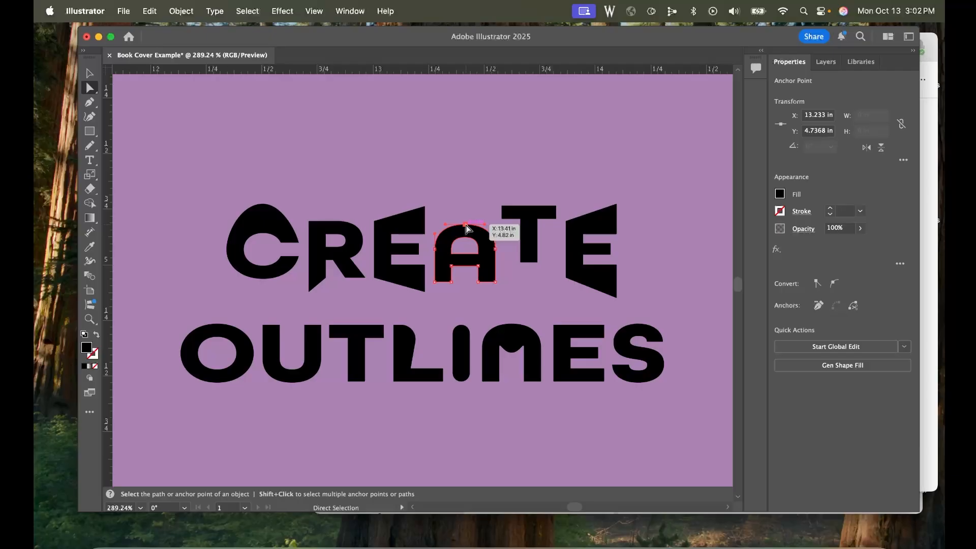
left_click(535, 209)
left_click(574, 247)
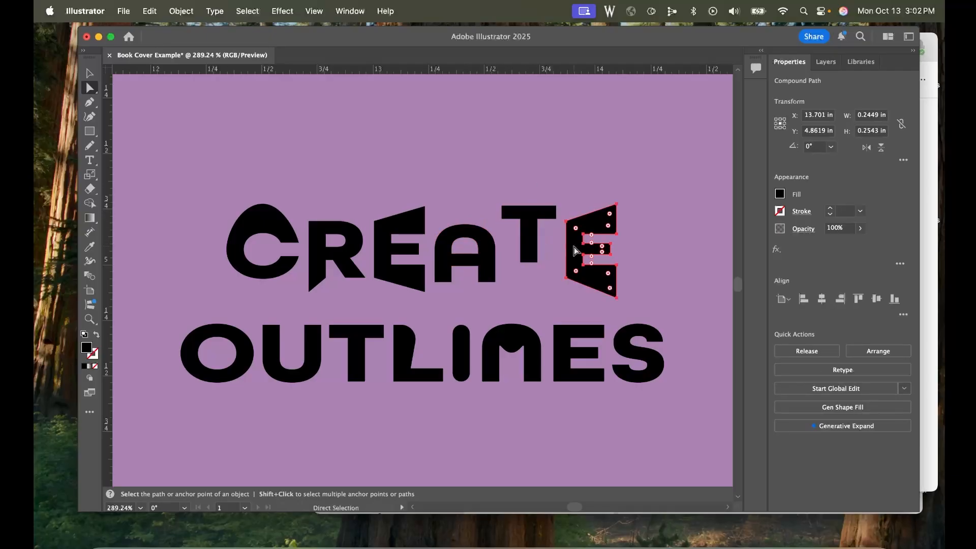
left_click_drag(574, 247, 573, 248)
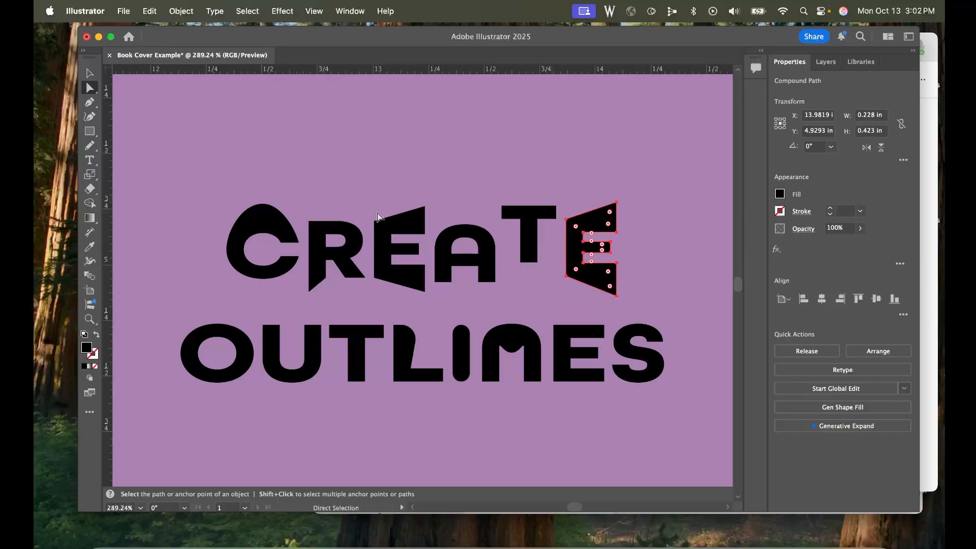
- Select the whole outlined CREATE OUTLINES lettering group to check its ungroup option, and clear the selection
key("v")
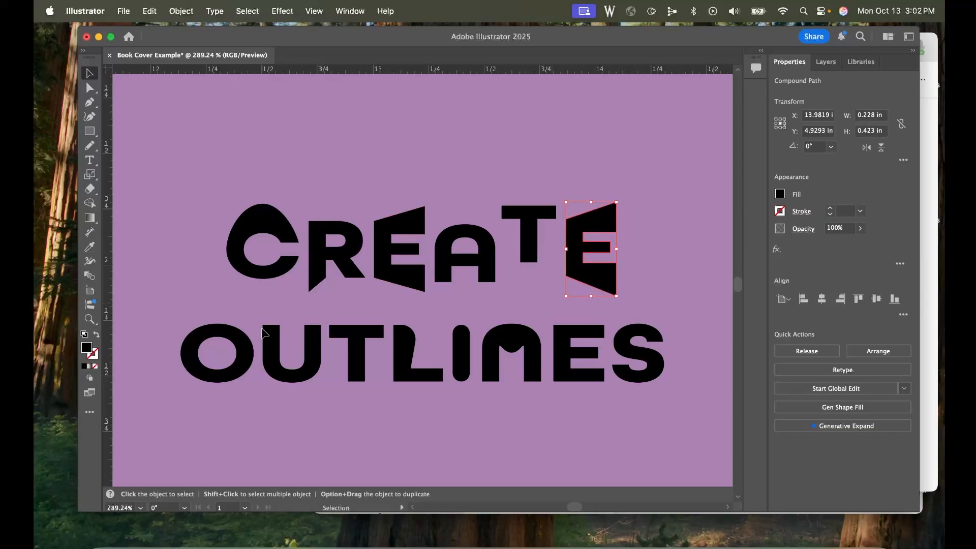
left_click(463, 179)
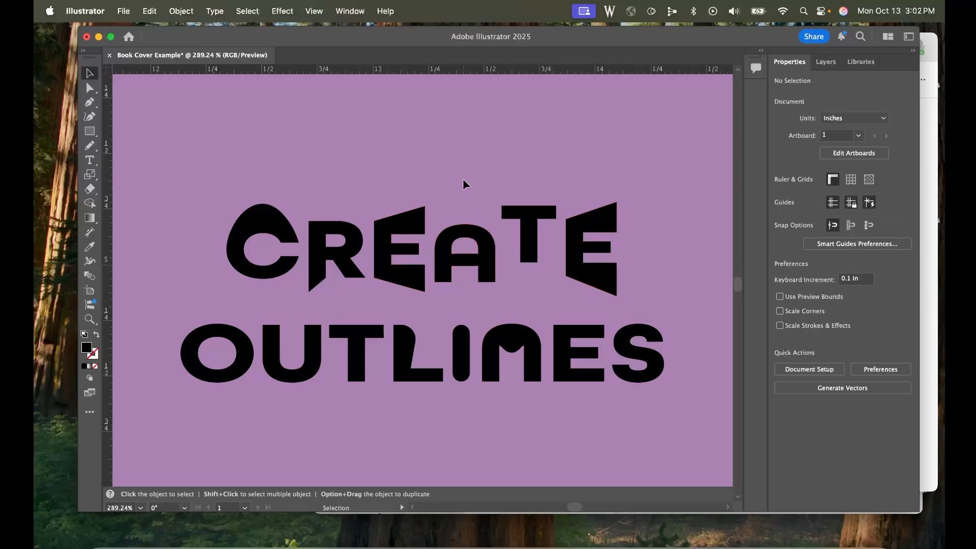
left_click(467, 249)
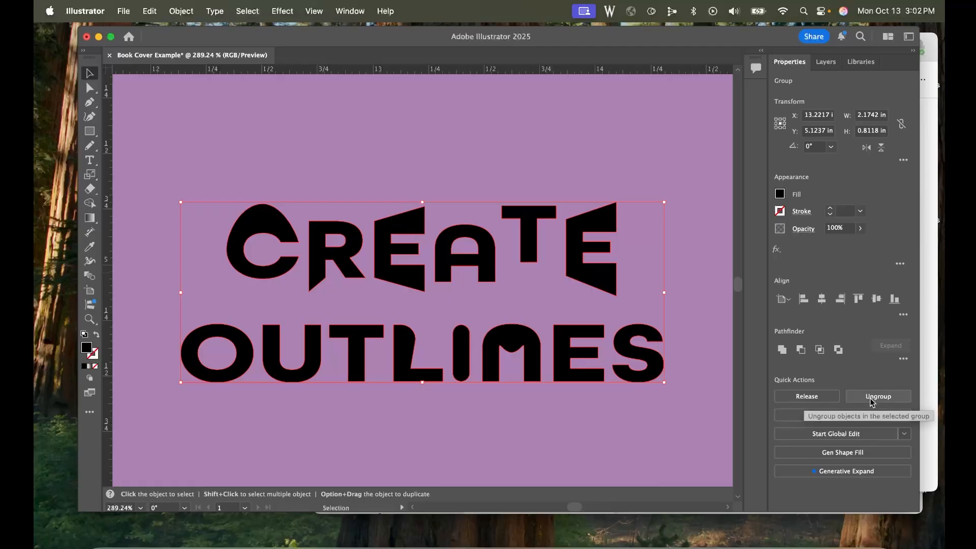
left_click(689, 385)
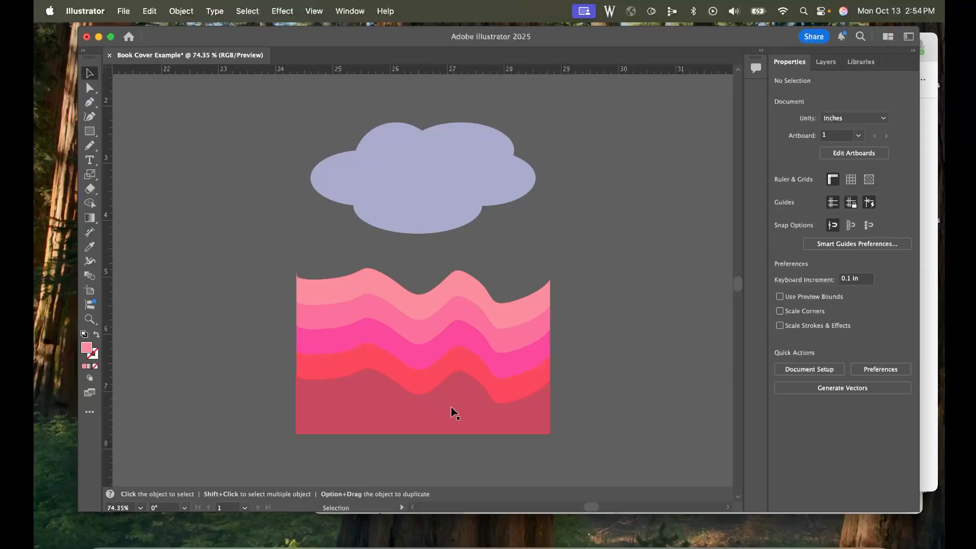
- Move the lavender cloud over the layered pink waves and bring it to the front
left_click_drag(420, 179, 406, 337)
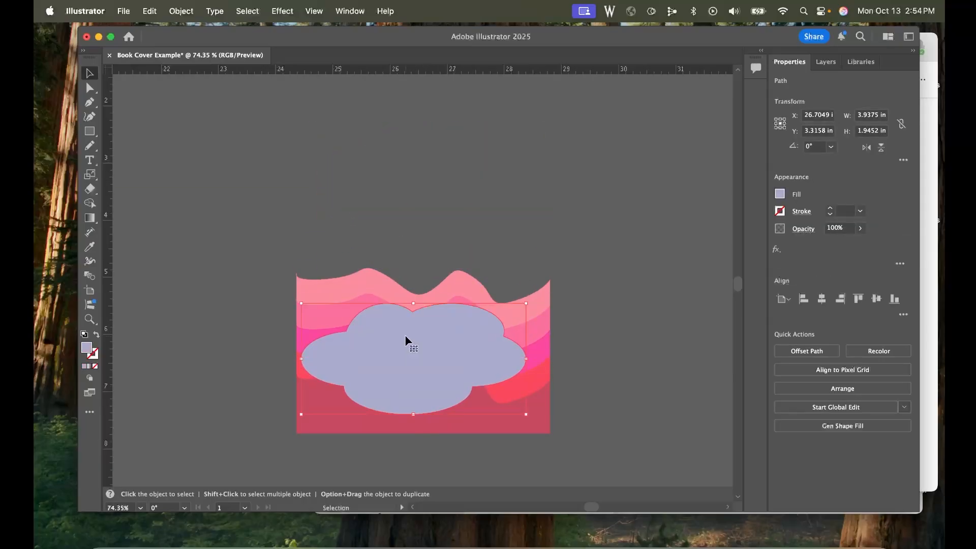
scroll(405, 340, "down", 3)
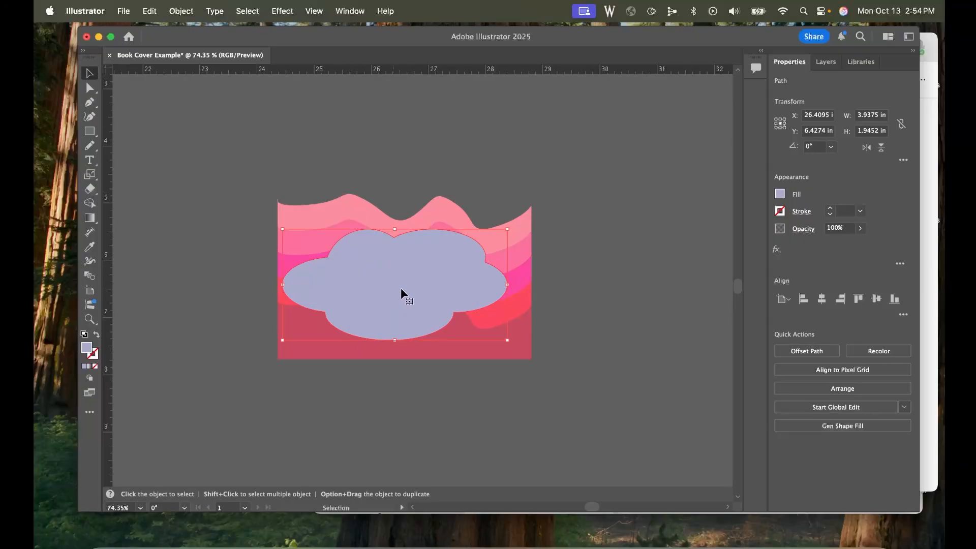
left_click(838, 389)
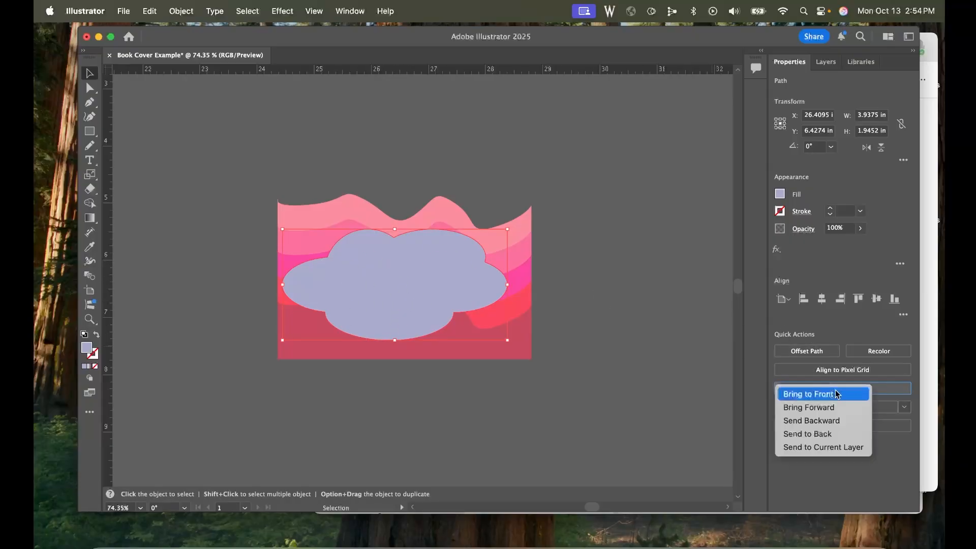
left_click(792, 394)
left_click(366, 222)
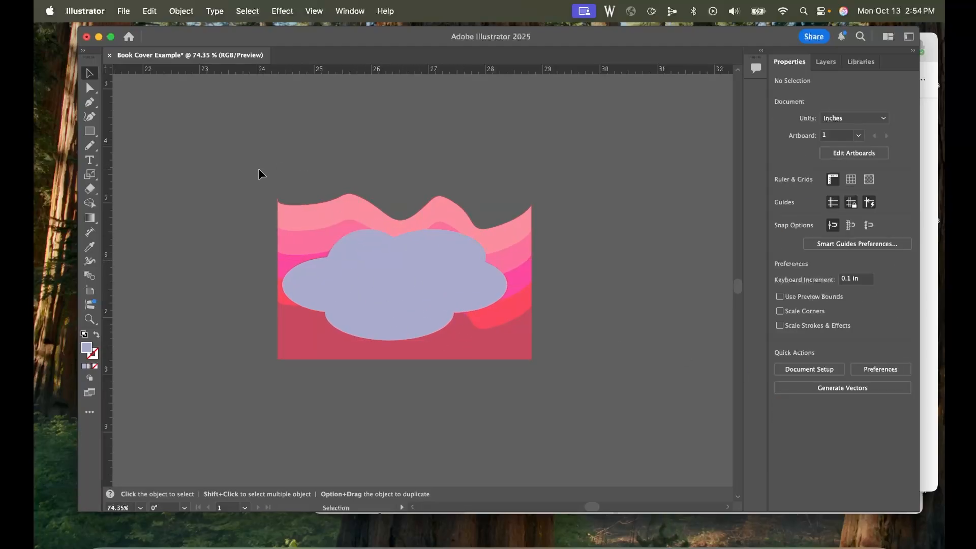
- Make a clipping mask from the cloud and all the wave layers, and reposition the clipped cloud
left_click_drag(288, 192, 557, 379)
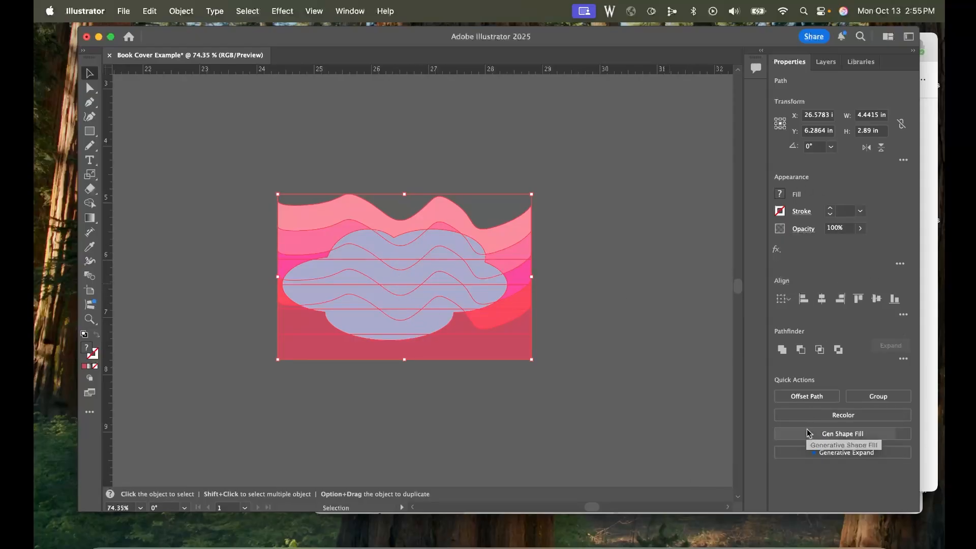
right_click(416, 265)
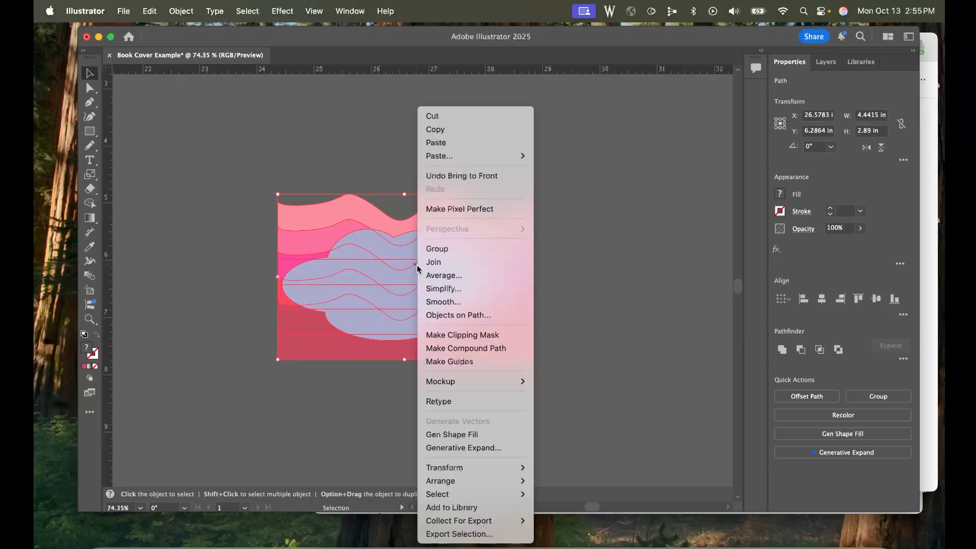
left_click(480, 337)
mouse_move(412, 263)
left_mouse_down()
mouse_move(398, 309)
mouse_move(359, 309)
mouse_move(475, 226)
mouse_move(465, 198)
mouse_move(435, 243)
mouse_move(416, 248)
left_mouse_up()
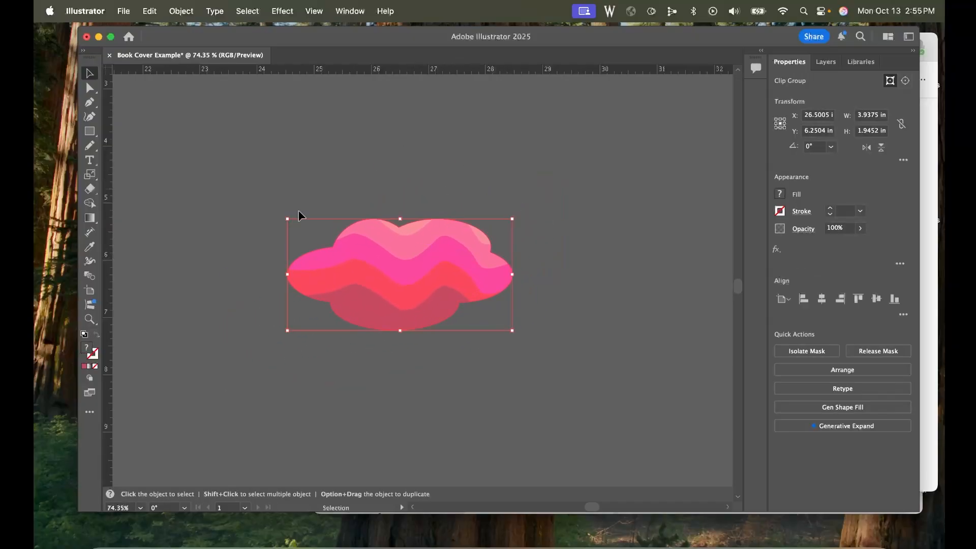
left_click_drag(400, 281, 423, 303)
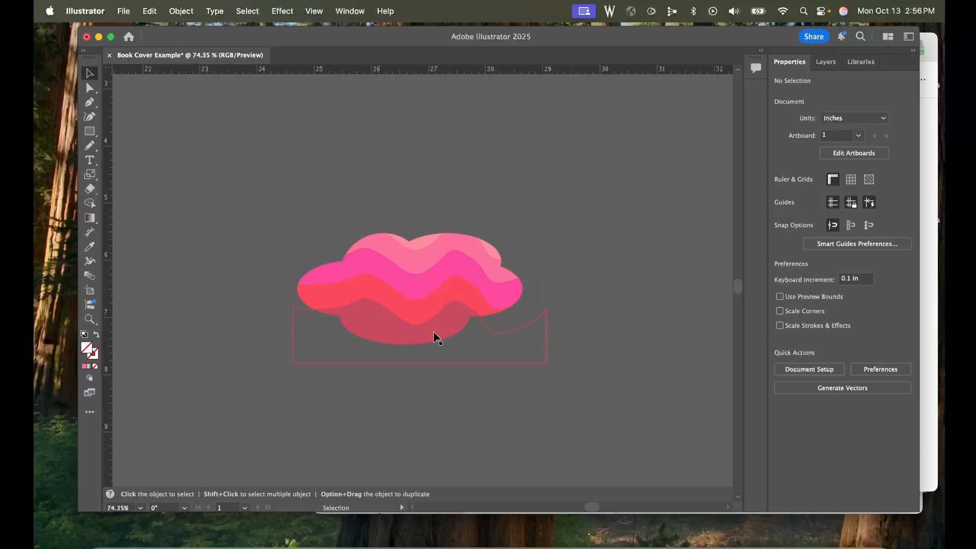
- Isolate the clip group, shrink the light pink wave under the top one to about 4.36 x 0.88 in, and exit isolation
double_click(422, 259)
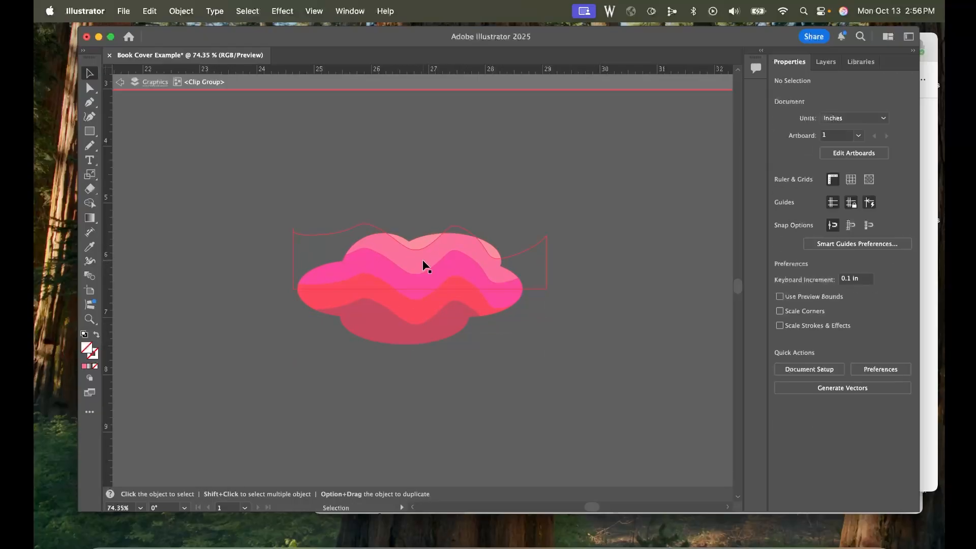
scroll(446, 296, "up", 2)
left_click(446, 296)
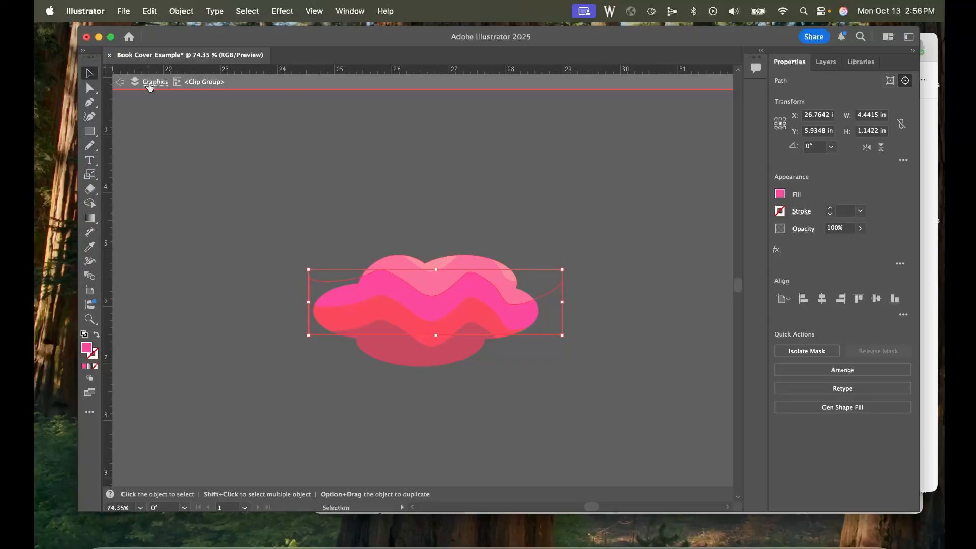
left_click(449, 276)
mouse_move(449, 276)
left_mouse_down()
mouse_move(437, 282)
mouse_move(454, 283)
mouse_move(440, 282)
mouse_move(445, 273)
left_mouse_up()
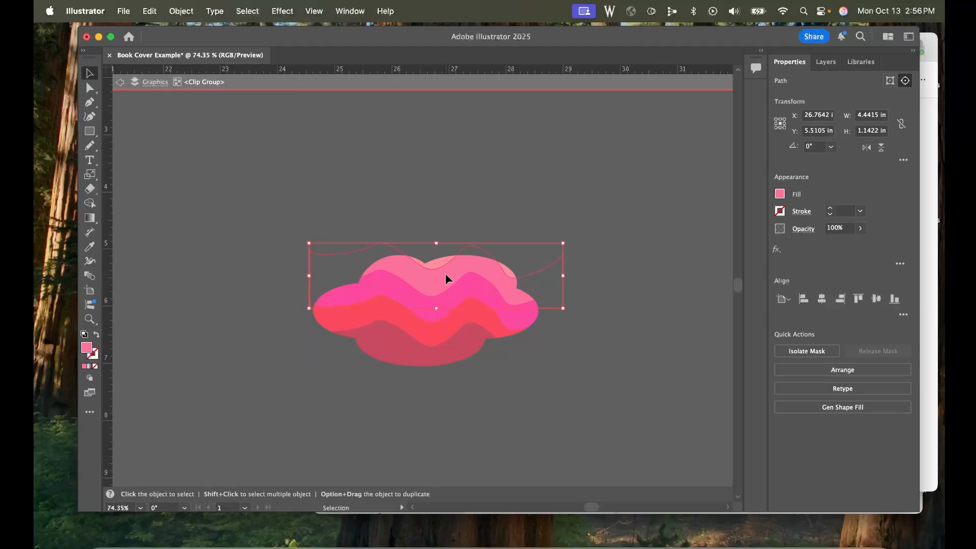
left_click_drag(564, 242, 559, 258)
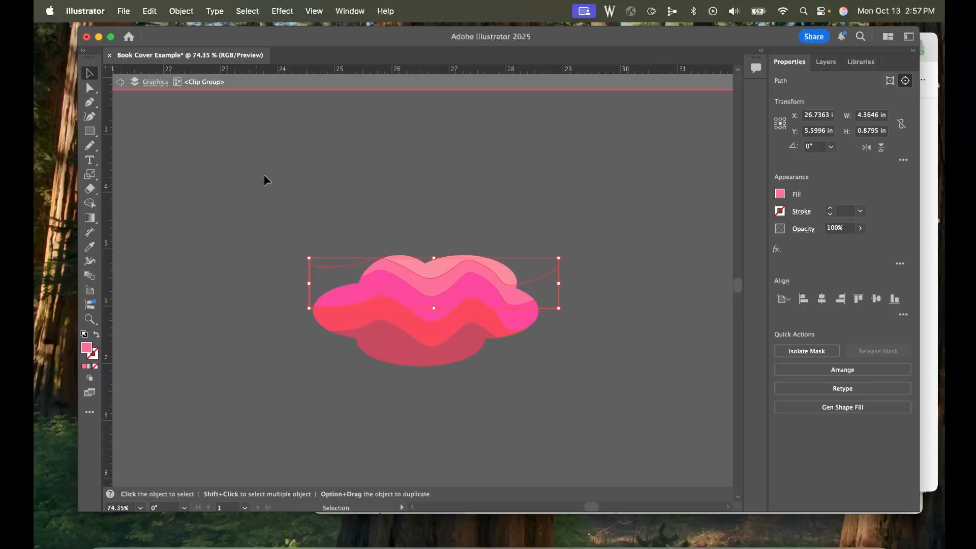
double_click(351, 183)
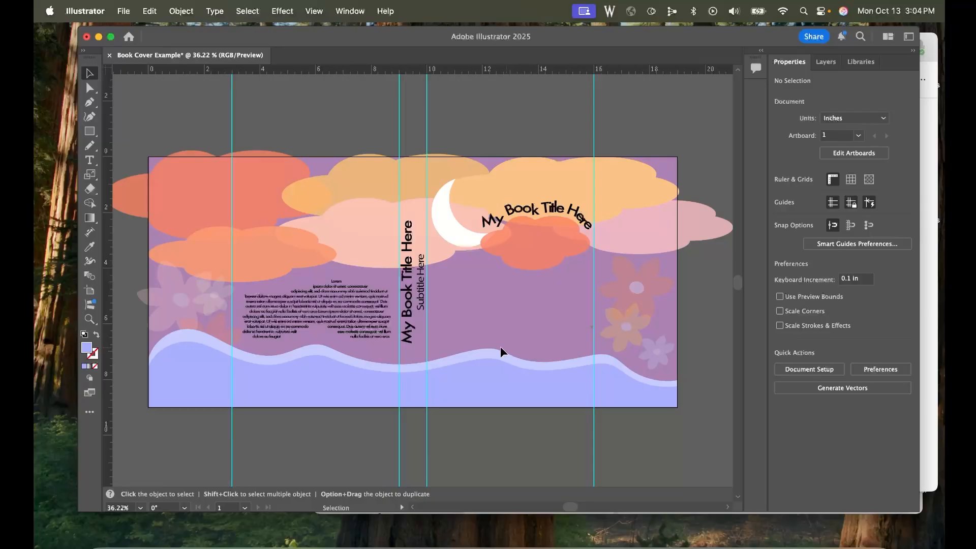
- Add a Drop Shadow effect in Multiply mode to the front periwinkle wave along the cover's lower edge
left_click(484, 387)
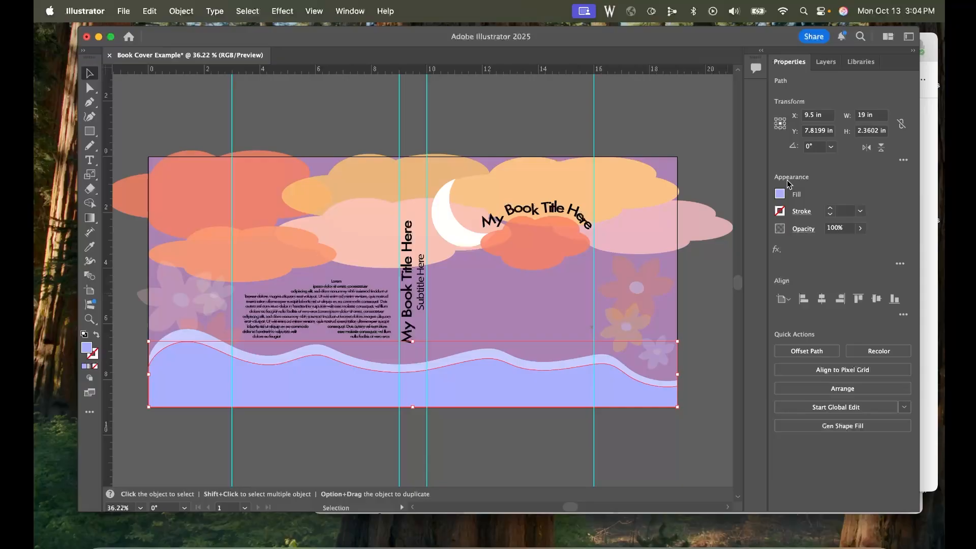
left_click(776, 251)
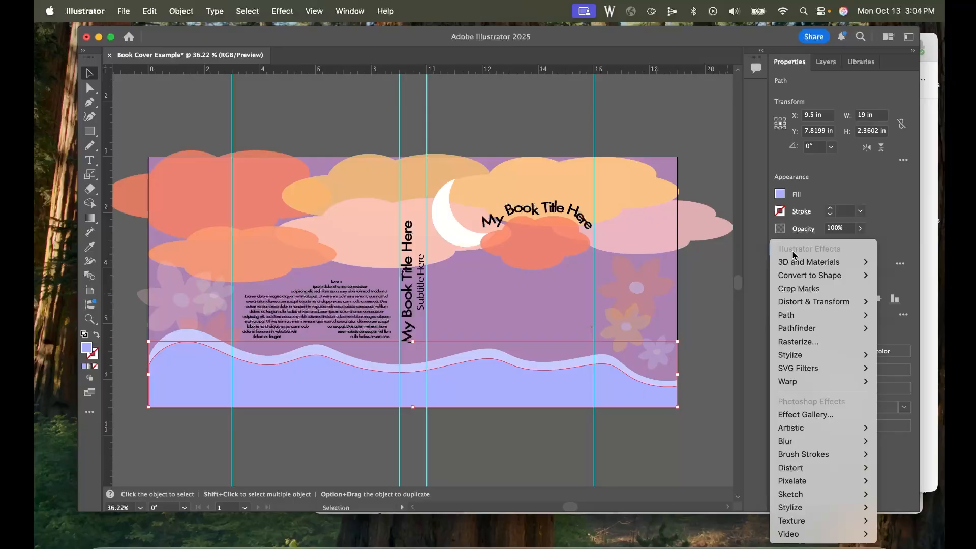
mouse_move(796, 359)
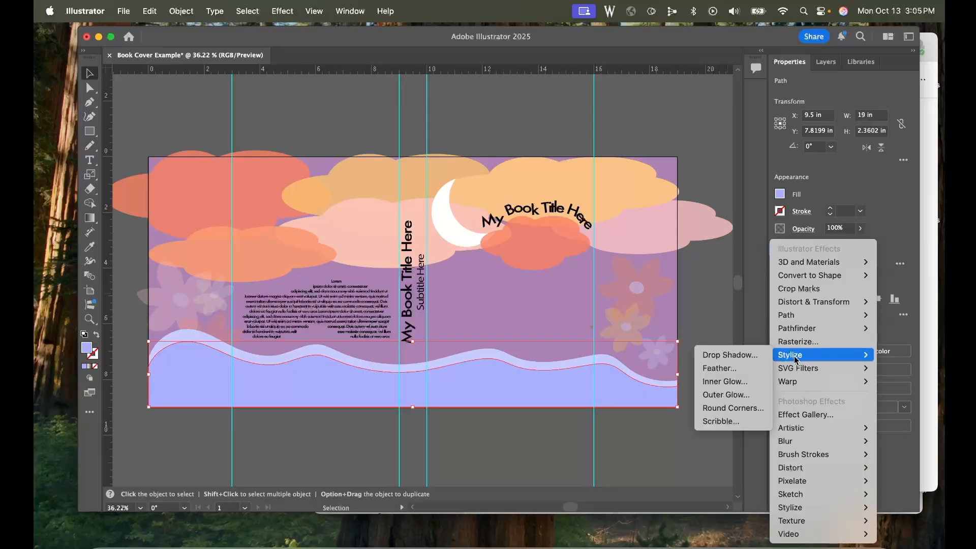
left_click(732, 358)
left_click(727, 234)
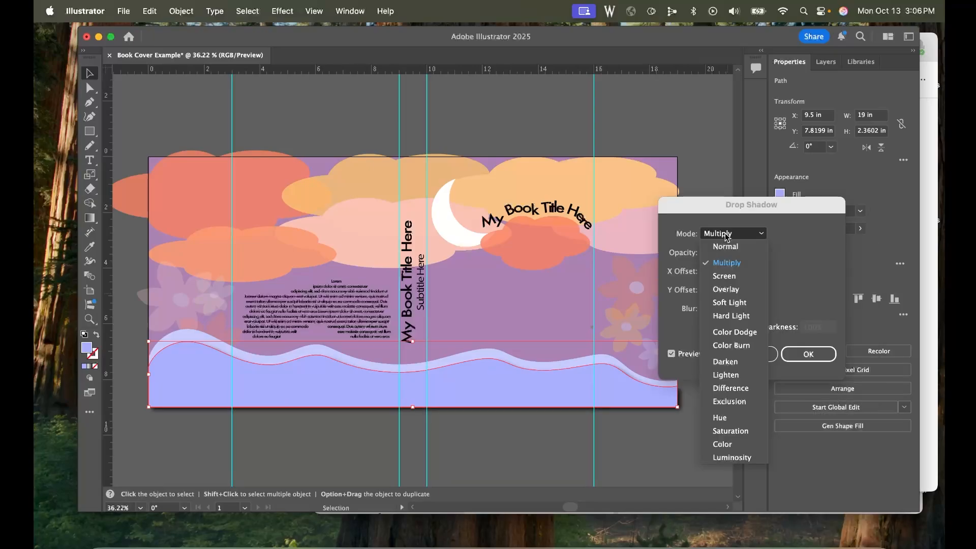
left_click(727, 234)
left_click(726, 235)
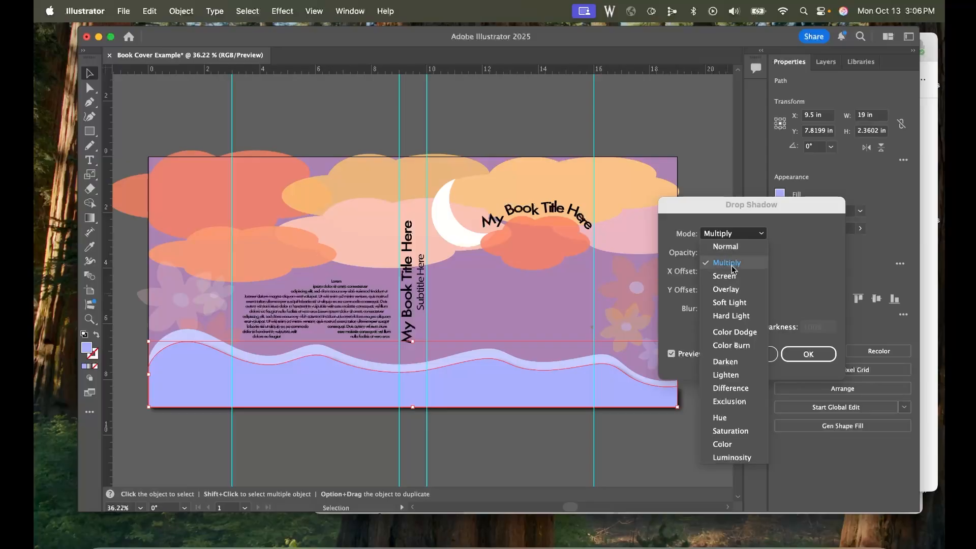
left_click(731, 263)
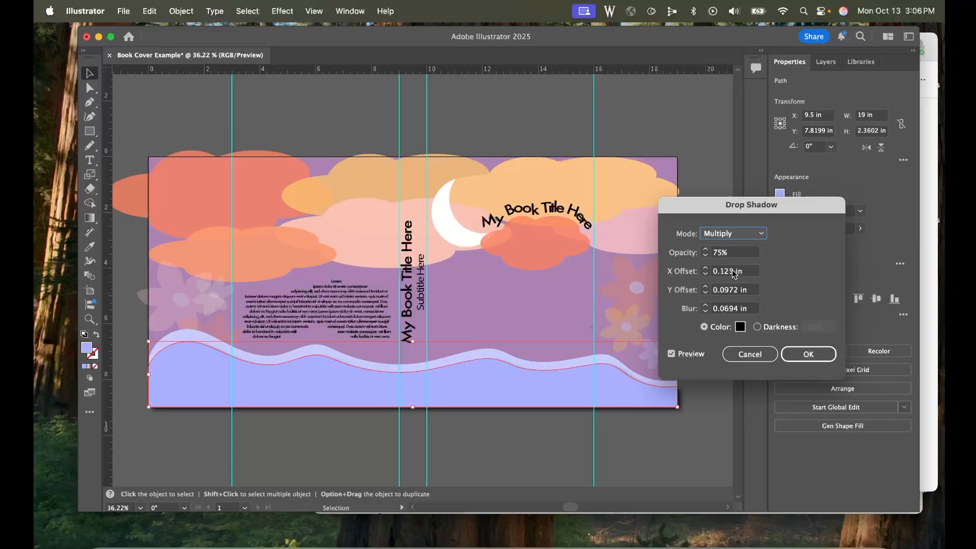
- Try negative X offsets for the wave's drop shadow, ending at -0.375 in
scroll(733, 274, "down", 10)
scroll(732, 275, "up", 4)
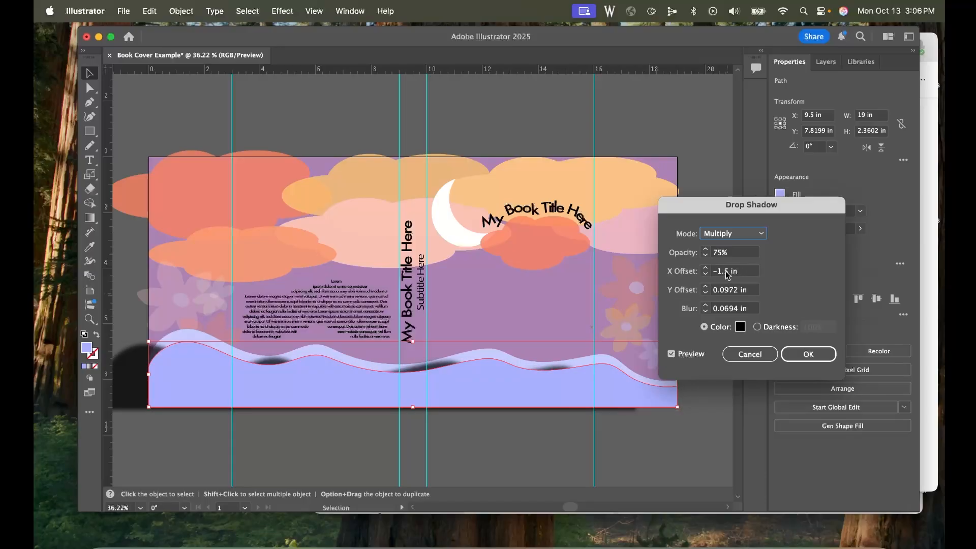
scroll(728, 275, "up", 2)
scroll(728, 275, "down", 4)
scroll(728, 275, "up", 12)
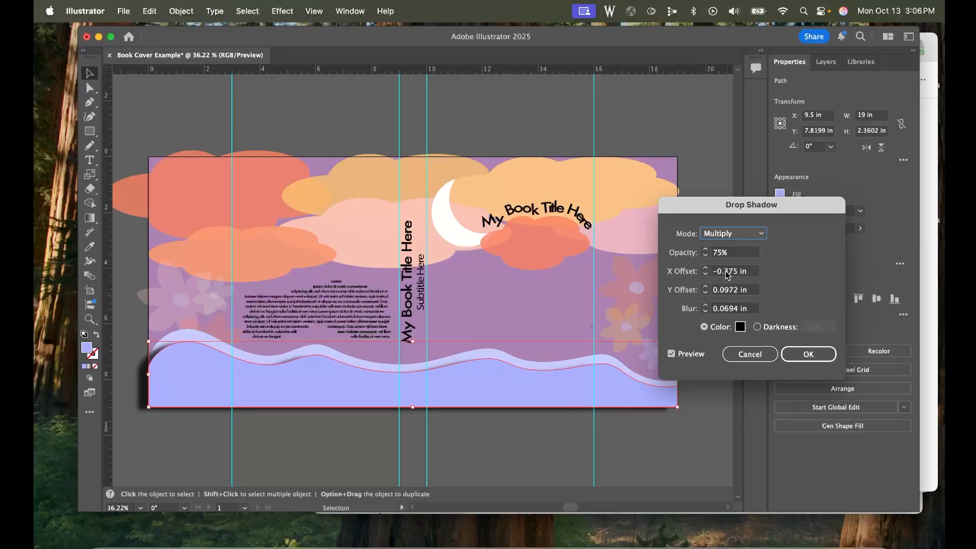
scroll(727, 274, "down", 1)
scroll(727, 275, "up", 1)
- Set the drop shadow's Y offset to 0 in and X offset to 0.125 in, and apply the effect
scroll(729, 290, "up", 4)
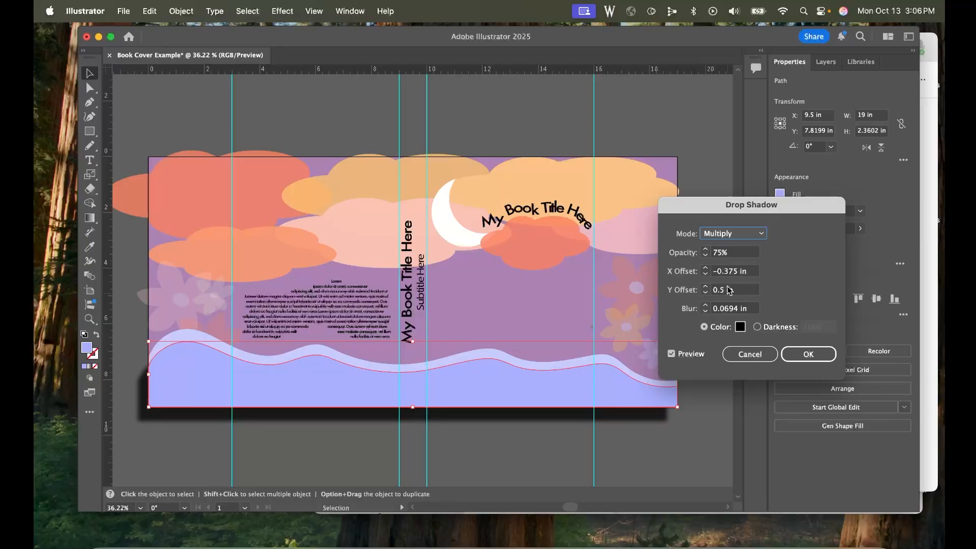
scroll(729, 290, "down", 5)
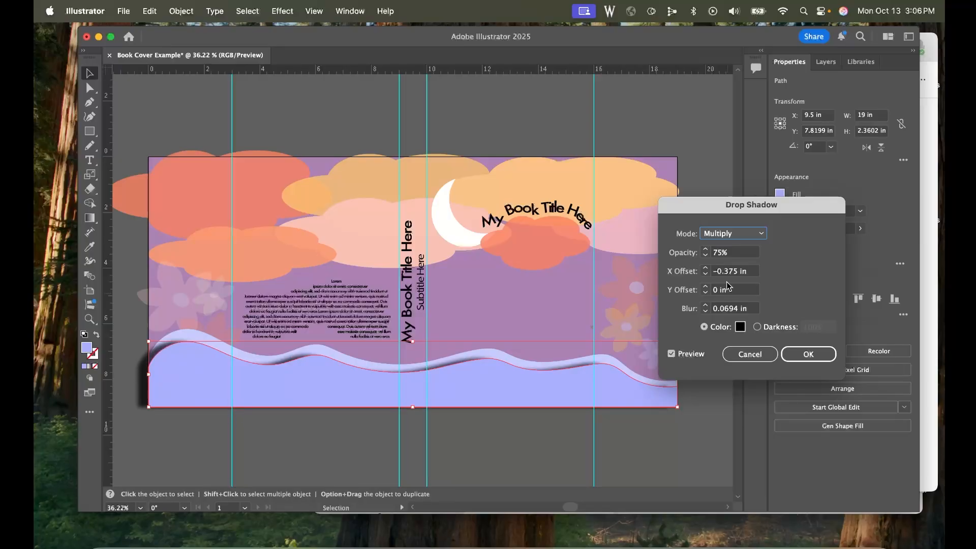
scroll(729, 274, "up", 4)
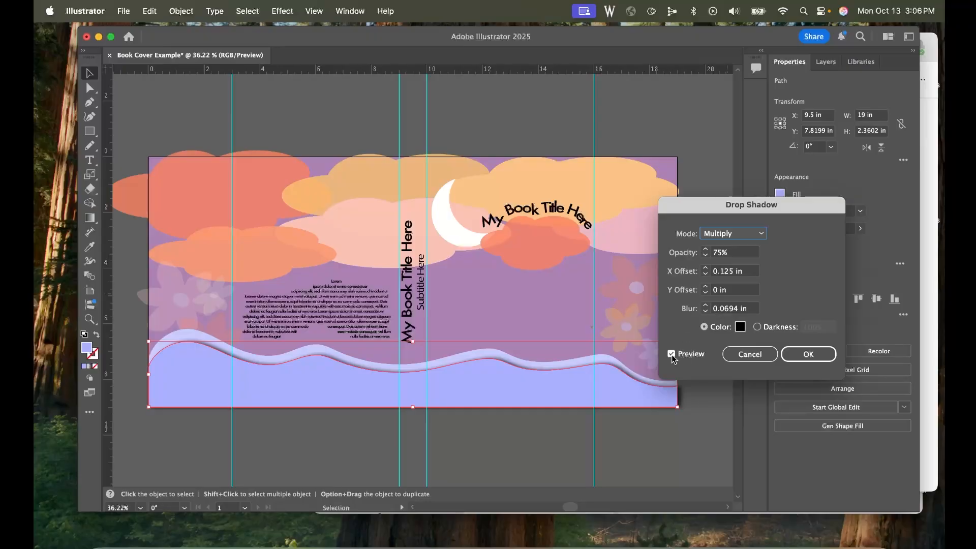
left_click(808, 356)
- View the front wave's shadow without a selection, and reopen the wave's Drop Shadow settings for review
left_click(702, 347)
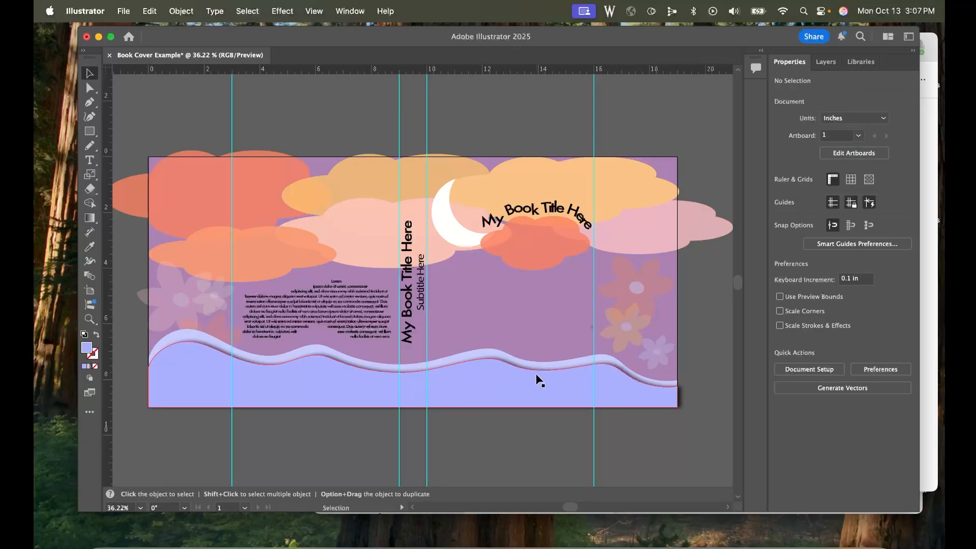
left_click(492, 382)
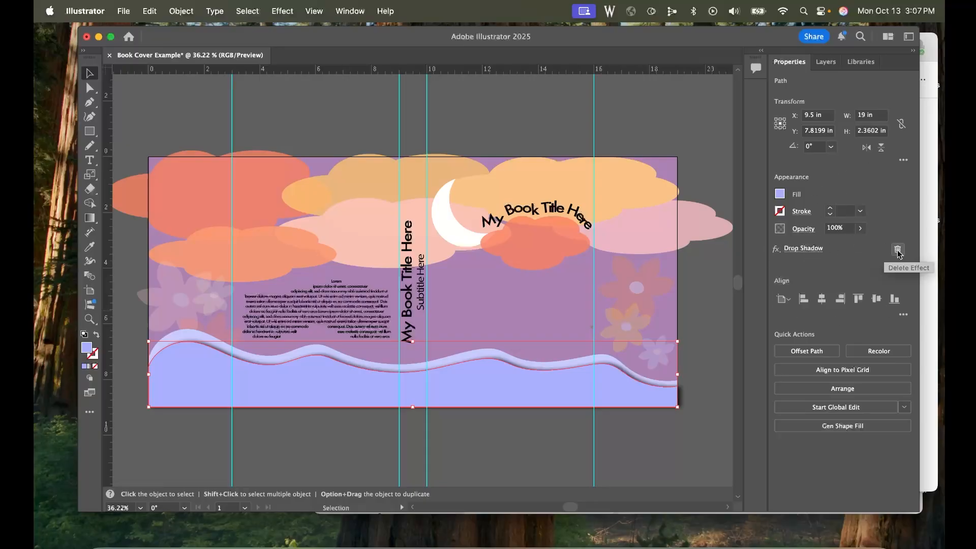
left_click(801, 249)
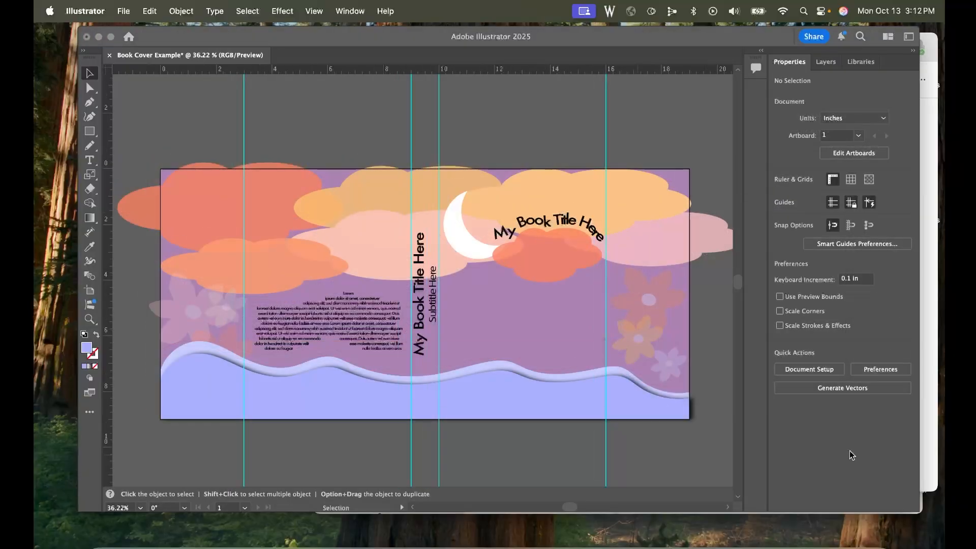
- Save the cover on the computer as Book Cover Example.ai in the Downloads folder, with the Illustrator 2020 version and default options
left_click(123, 11)
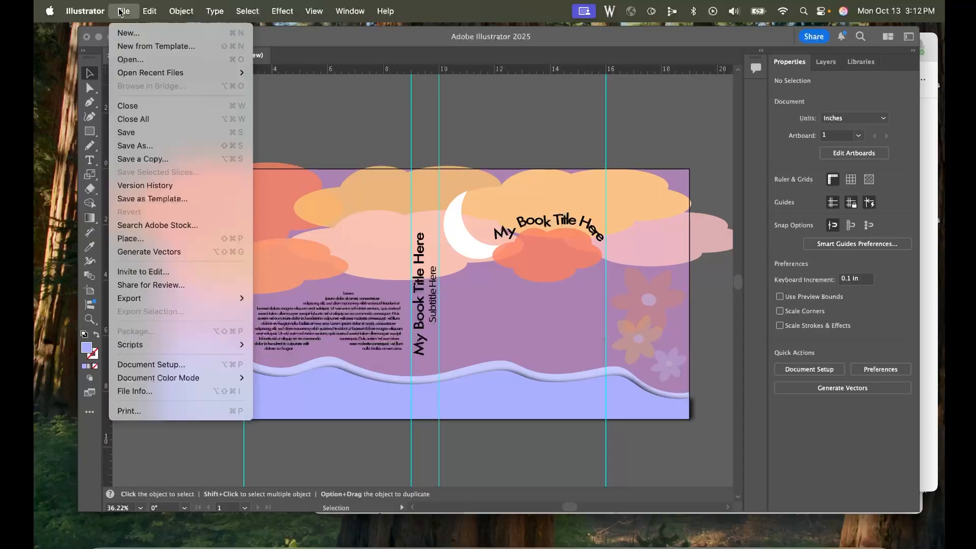
left_click(161, 146)
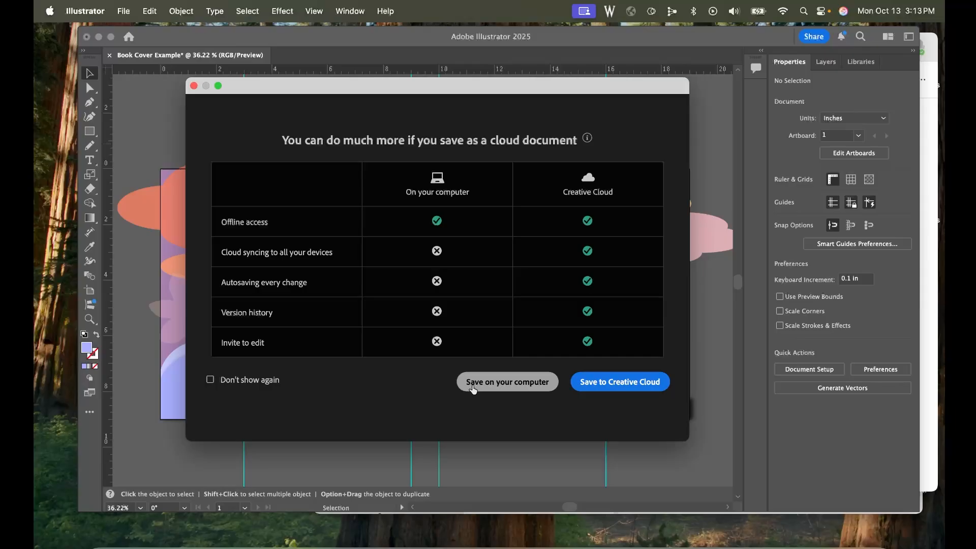
left_click(501, 382)
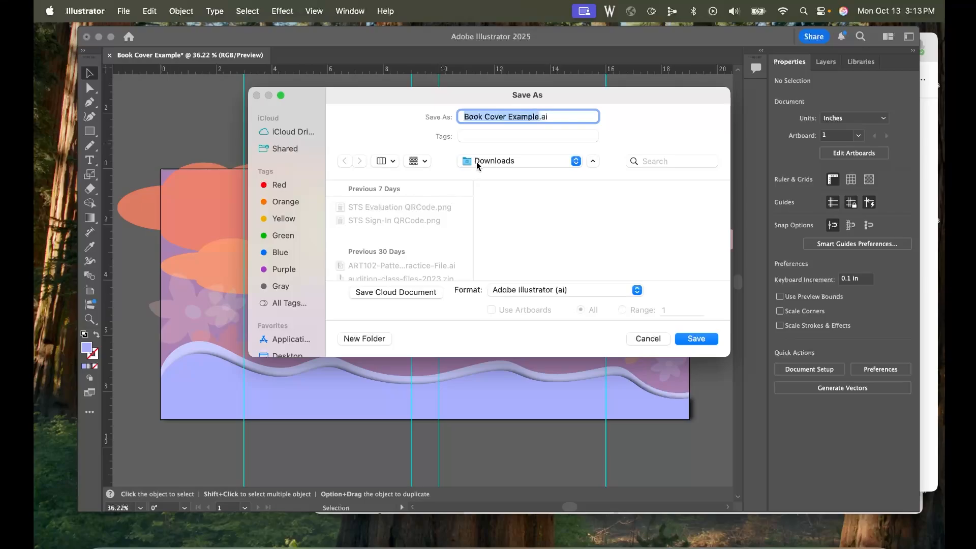
left_click(576, 161)
left_click(575, 160)
left_click(696, 338)
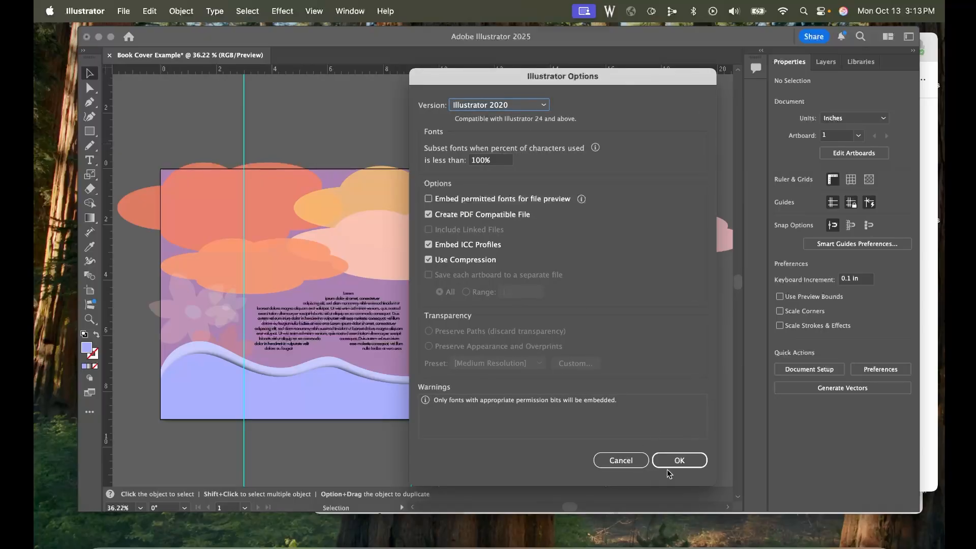
left_click(686, 460)
- Switch to Finder to locate Book Cover Example.ai in the Downloads folder, and return to Illustrator
left_click(106, 542)
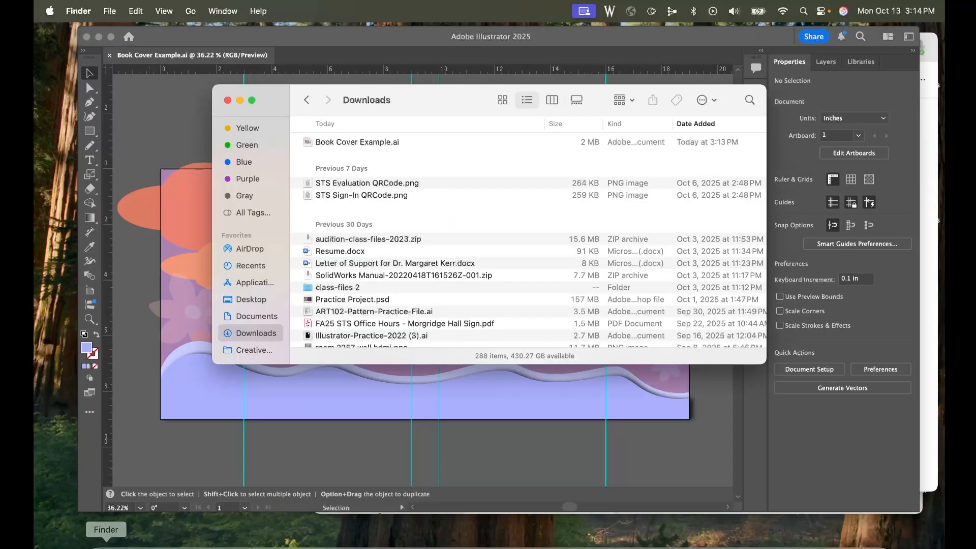
left_click(349, 142)
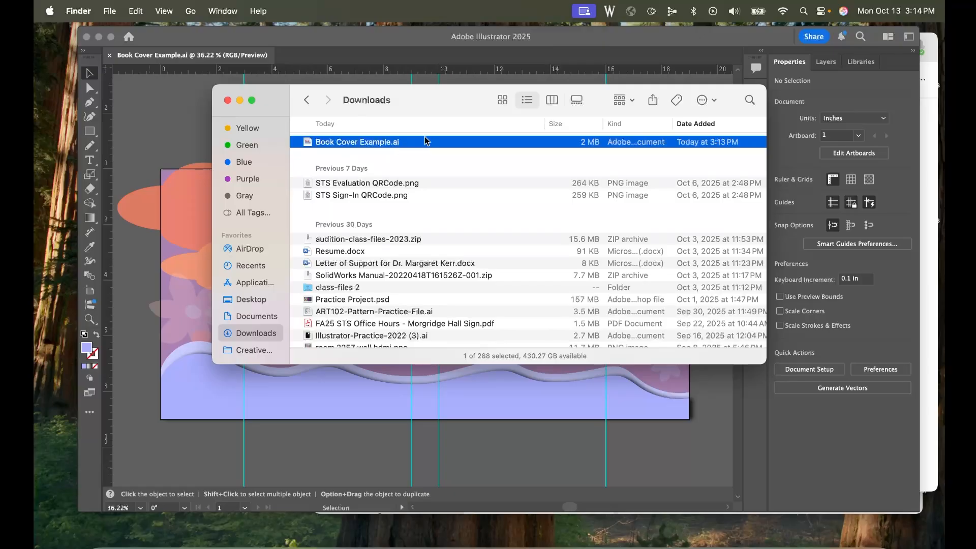
left_click(411, 66)
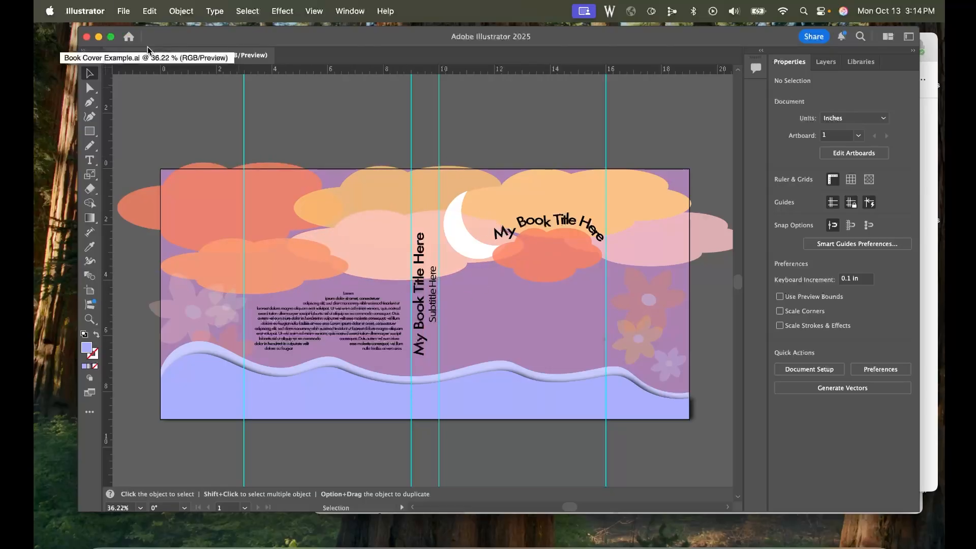
left_click(124, 11)
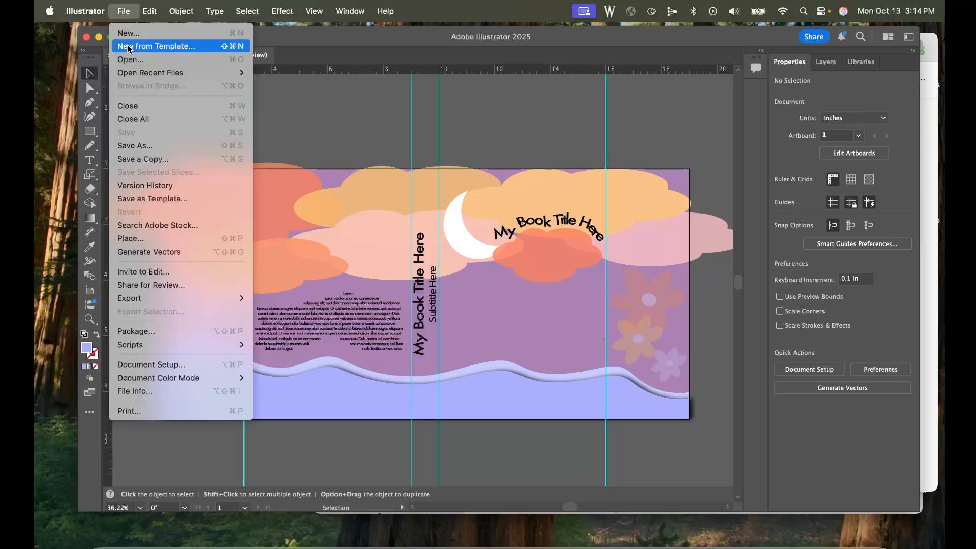
left_click(298, 111)
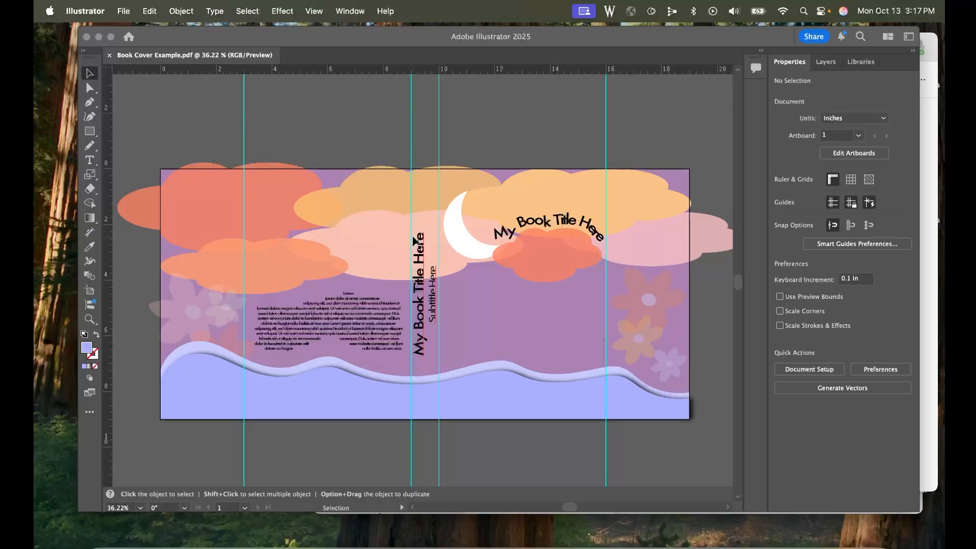
- Set up an Export As of the cover to the Downloads folder, named Book Cover Example in Adobe PDF format
left_click(124, 11)
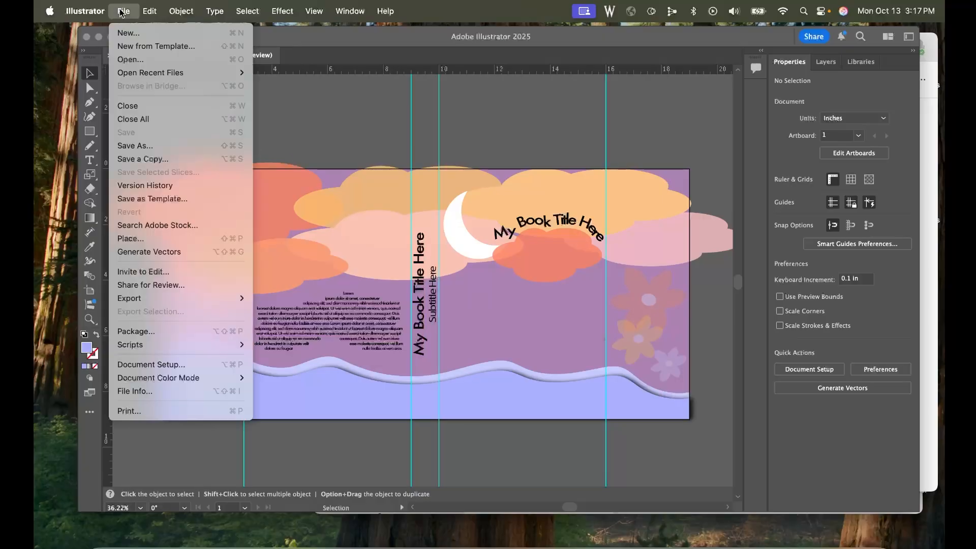
mouse_move(188, 298)
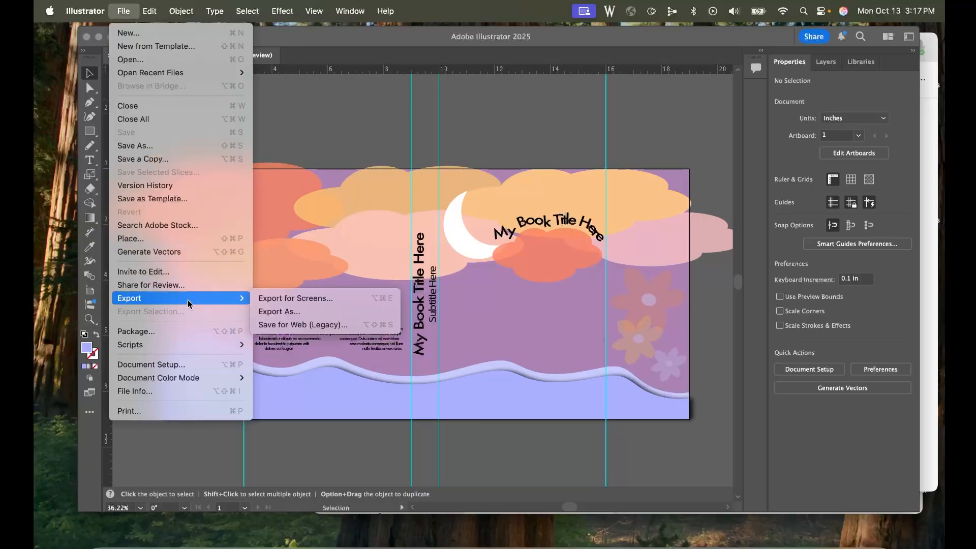
left_click(310, 314)
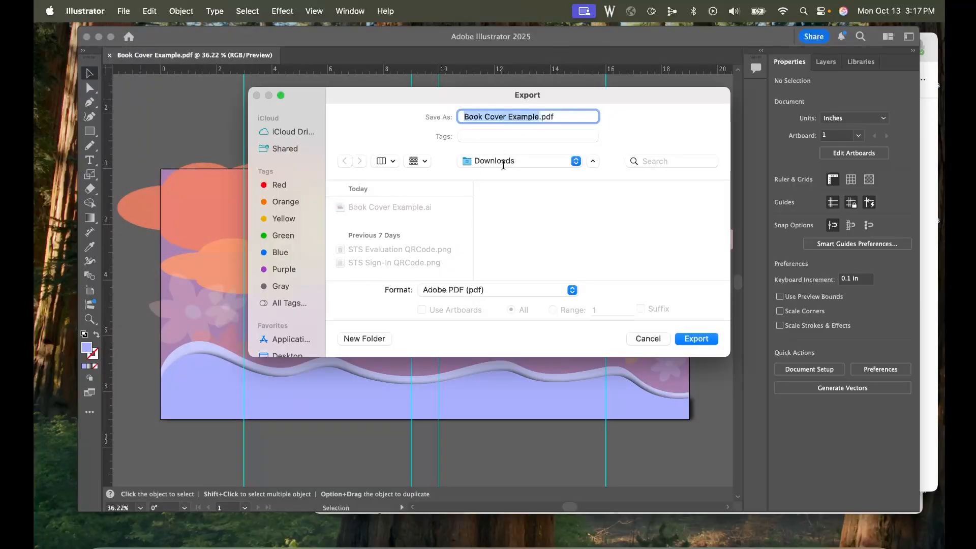
left_click(575, 160)
left_click(669, 230)
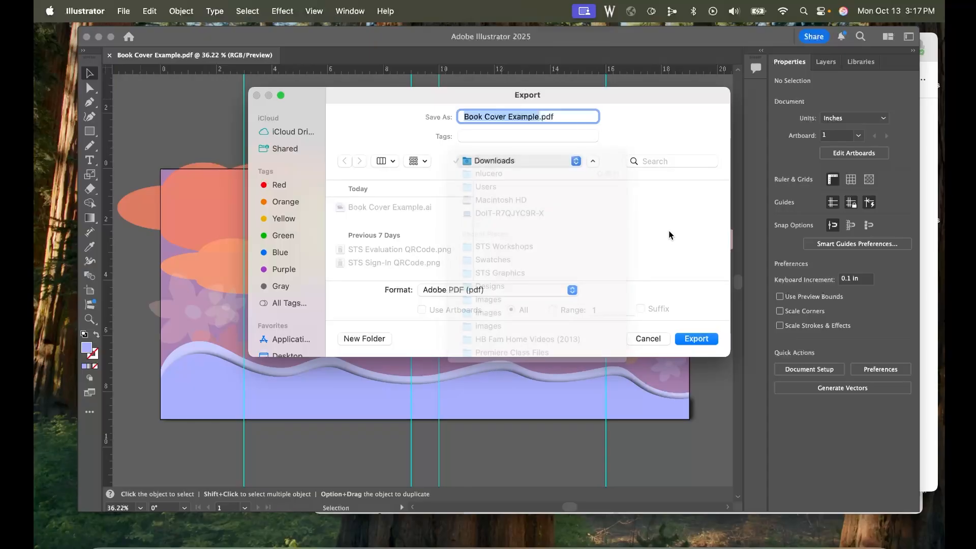
left_click(443, 289)
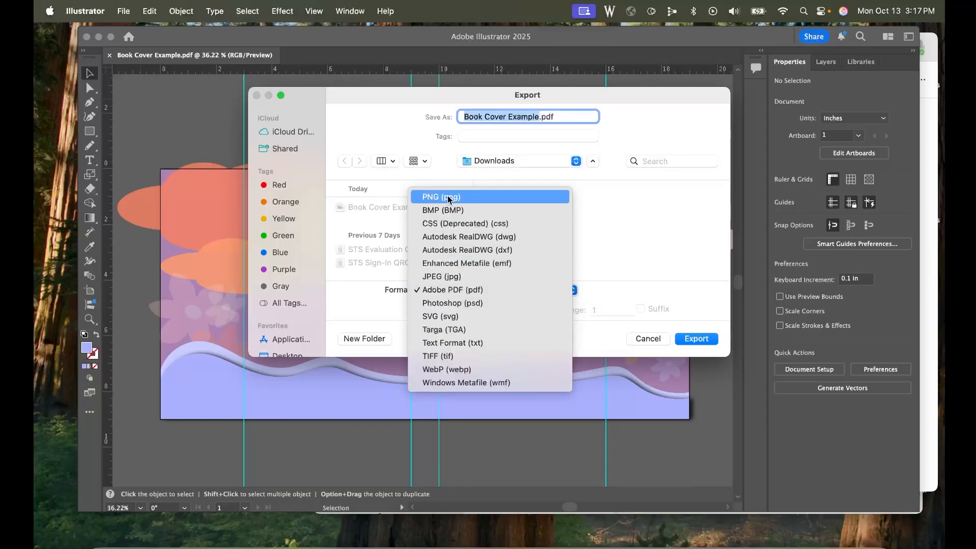
left_click(459, 293)
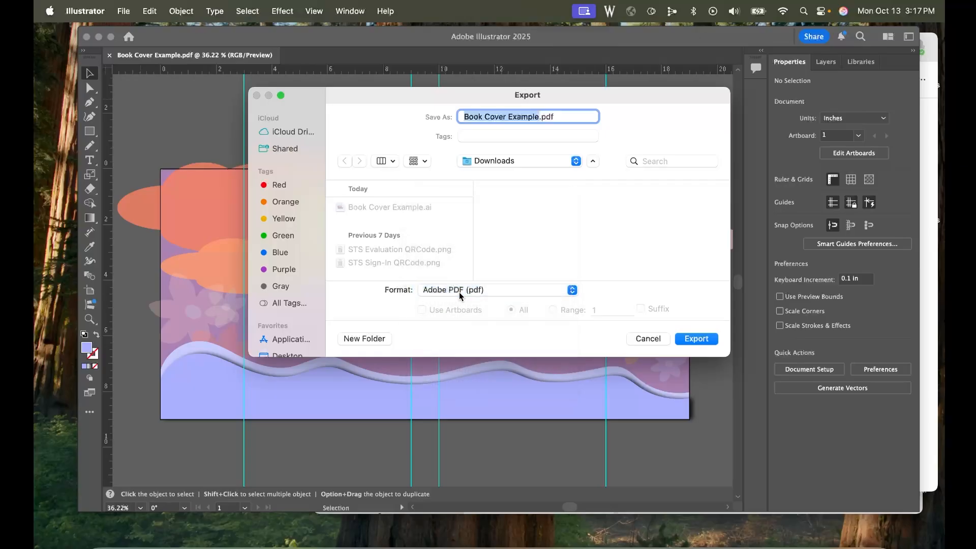
- Try JPEG as the export format, using artboards with the range set to All
left_click(480, 287)
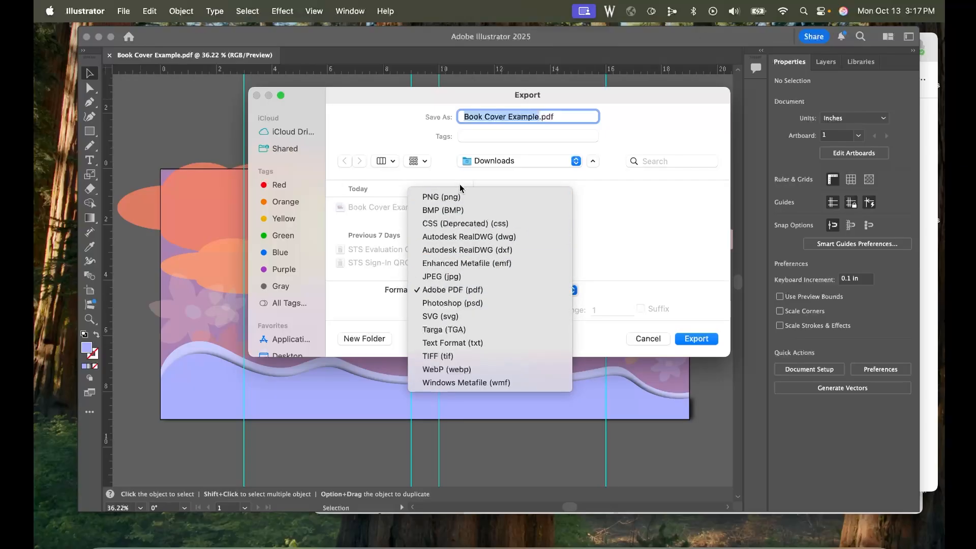
left_click(450, 276)
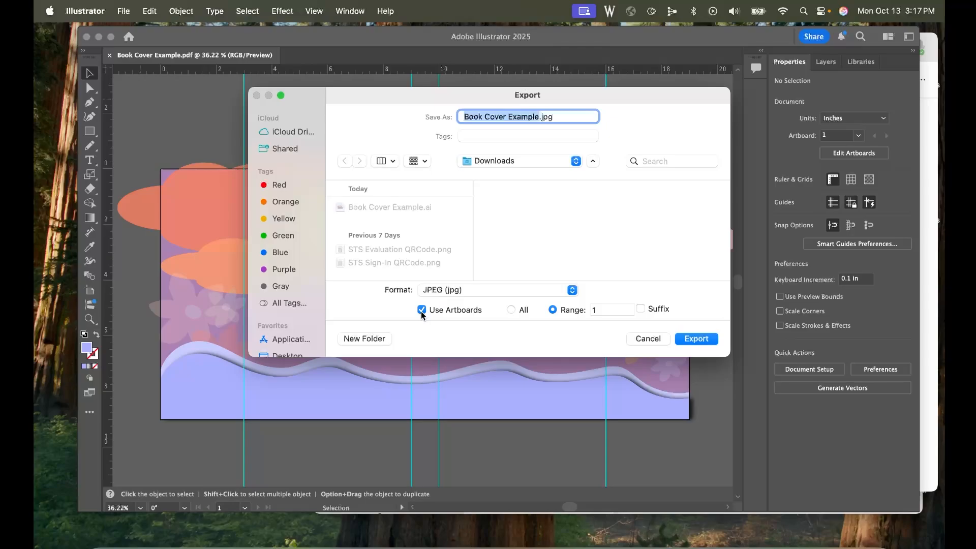
left_click(512, 310)
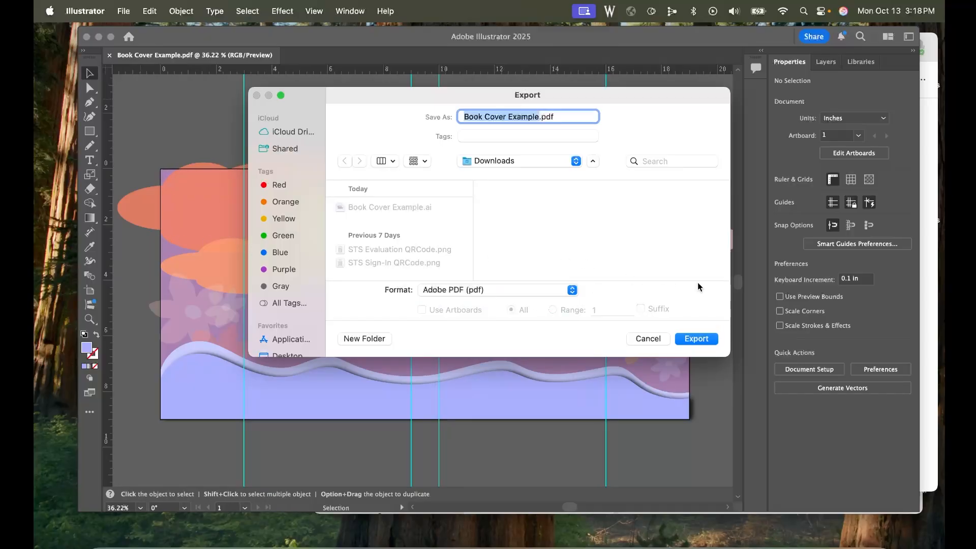
- Export the cover as Book Cover Example.pdf with the Illustrator Default PDF preset
left_click(696, 338)
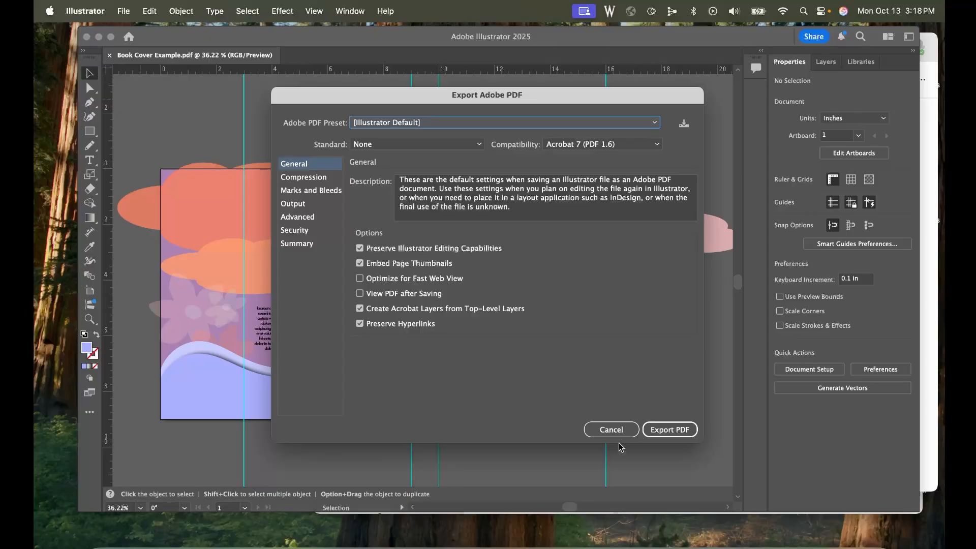
left_click(665, 430)
- Open the exported Book Cover Example.pdf from Downloads in Acrobat to examine the cover, and close it
left_click(106, 547)
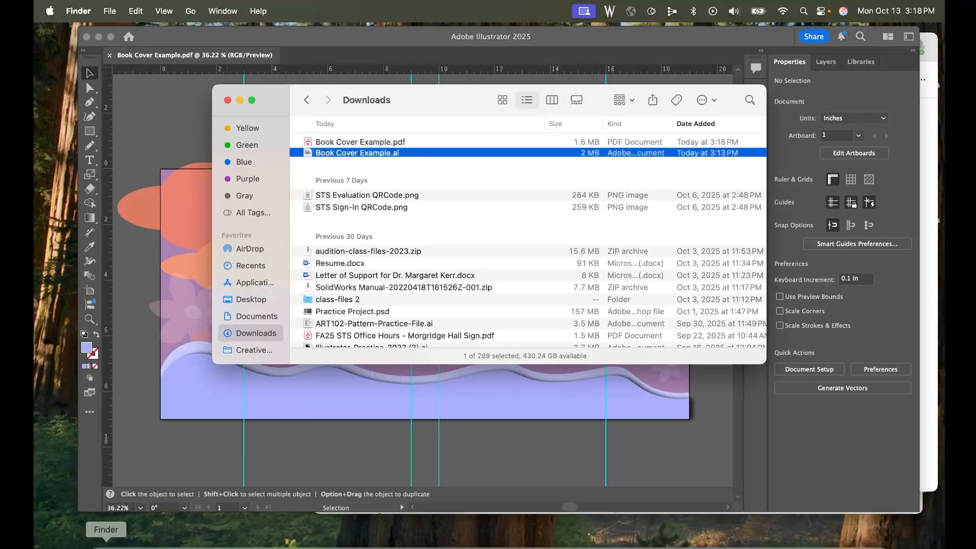
left_click(360, 145)
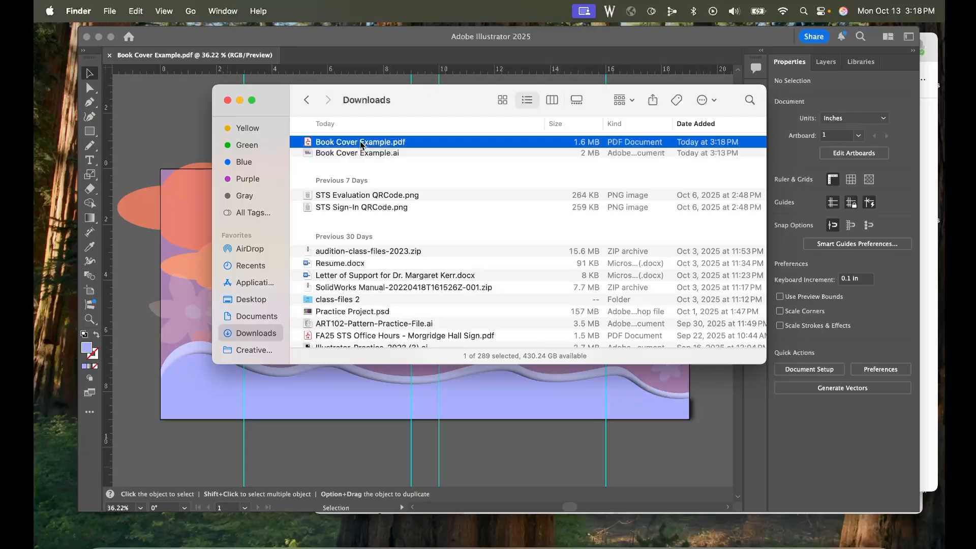
double_click(397, 143)
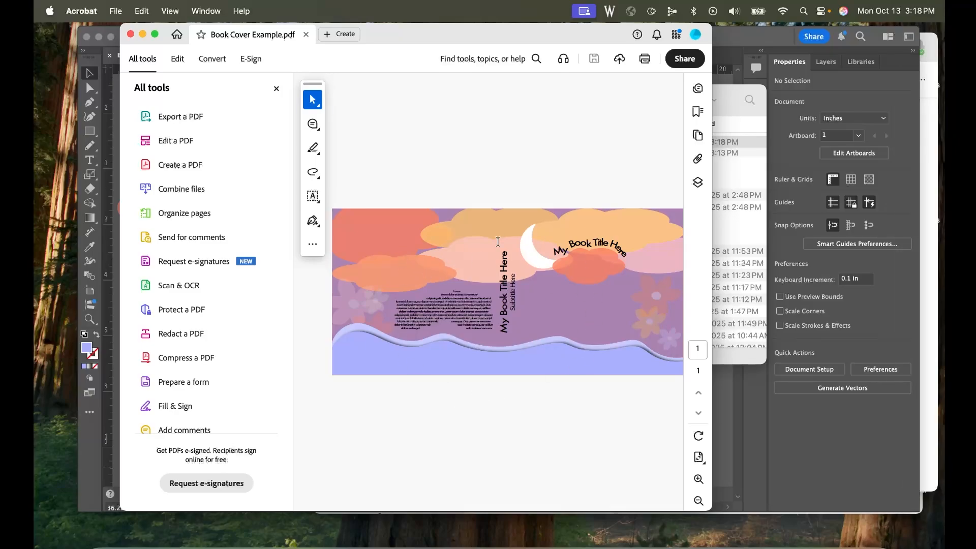
left_click(130, 34)
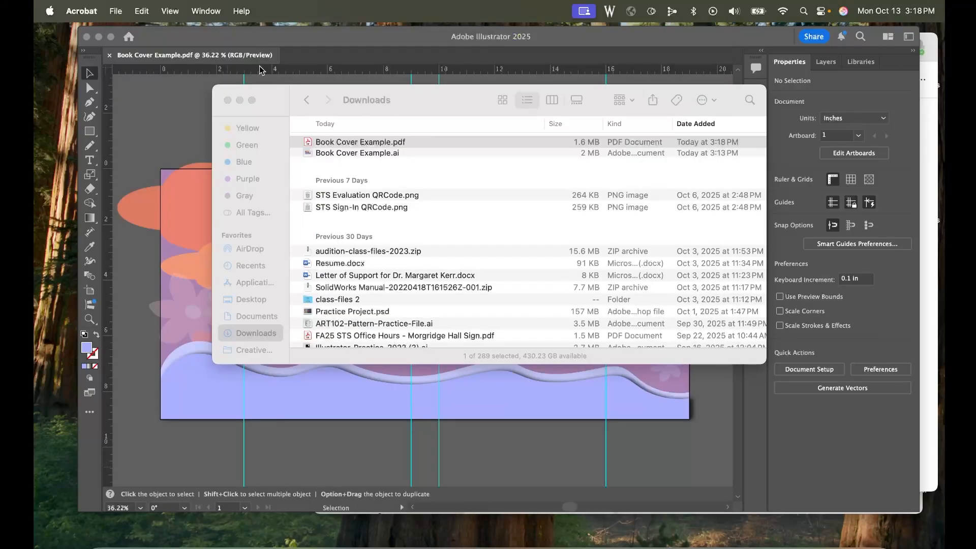